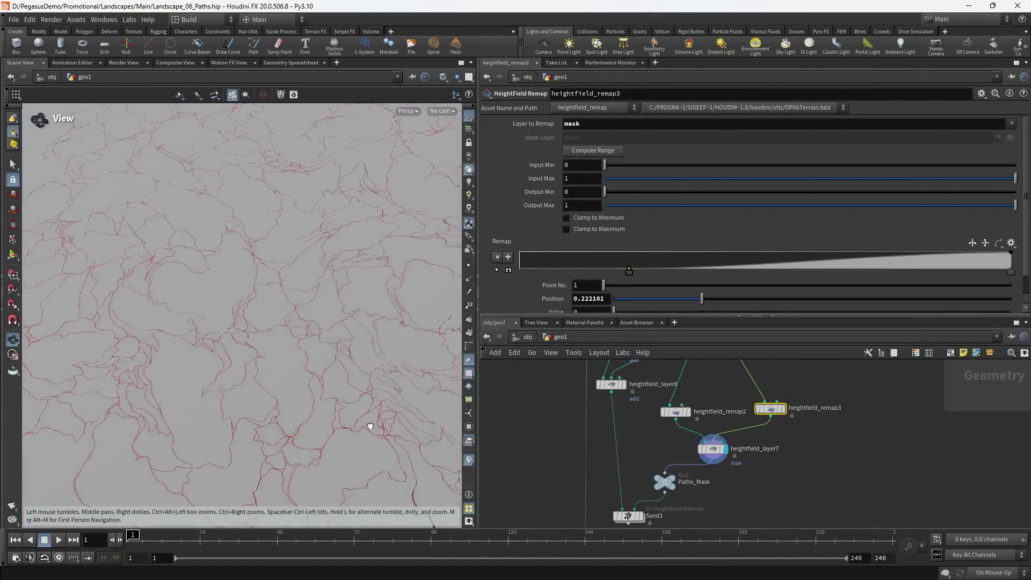
Step: Set the slope attribute's cost multiplier to 4 on the PE_heightfield_paths2 node
click(713, 450)
middle_drag(789, 480, 780, 443)
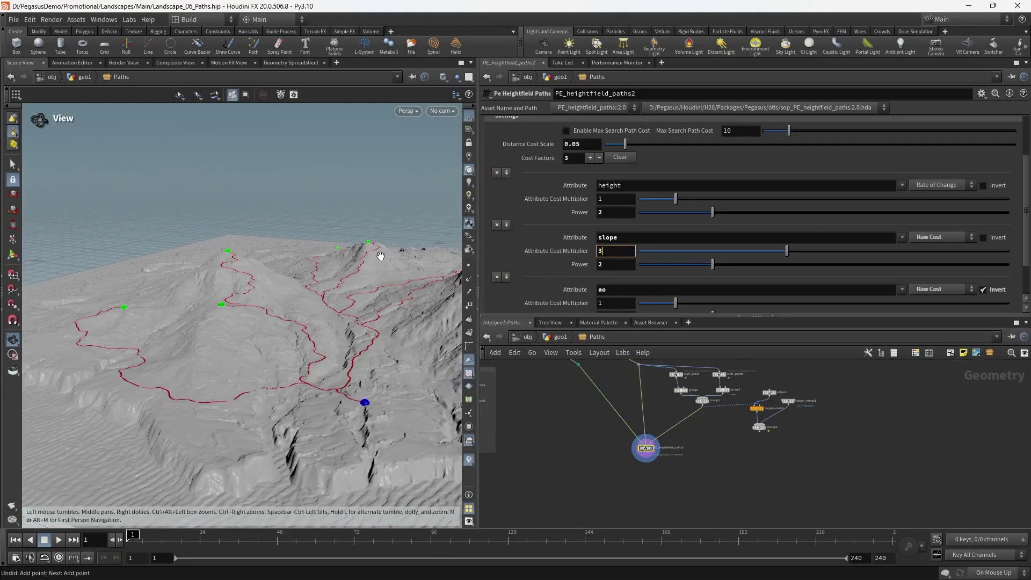
drag(342, 299, 453, 272)
text(4)
key(Return)
scroll(621, 232, down, 2)
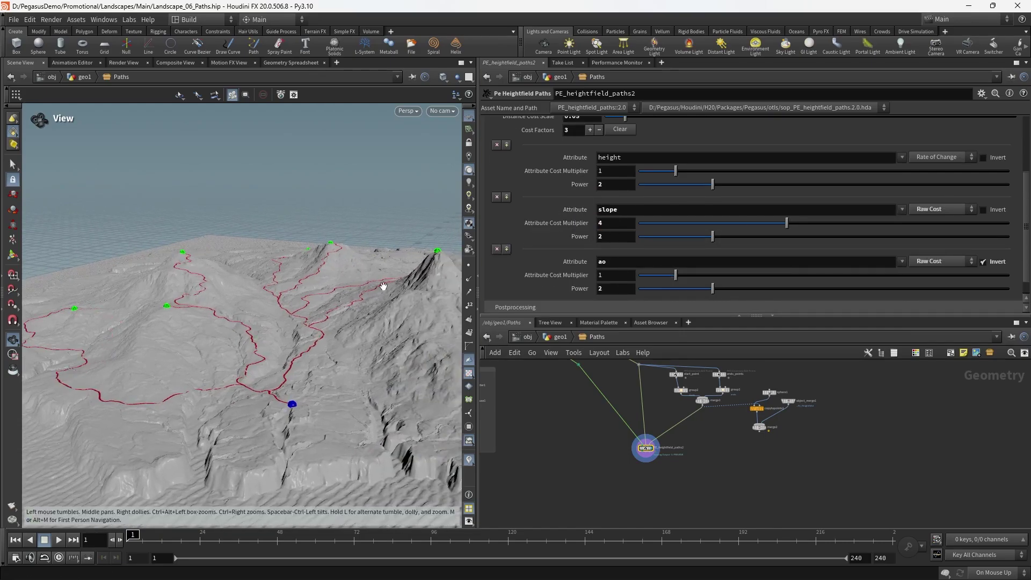
drag(334, 294, 279, 318)
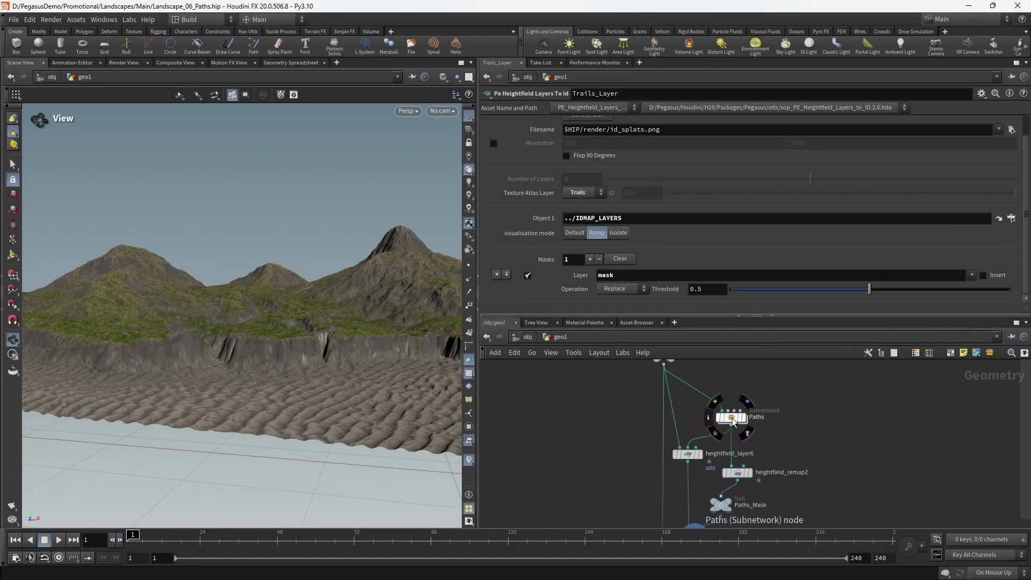
Step: Open the Paths subnetwork and display the animal_trails_cache node
double_click(733, 420)
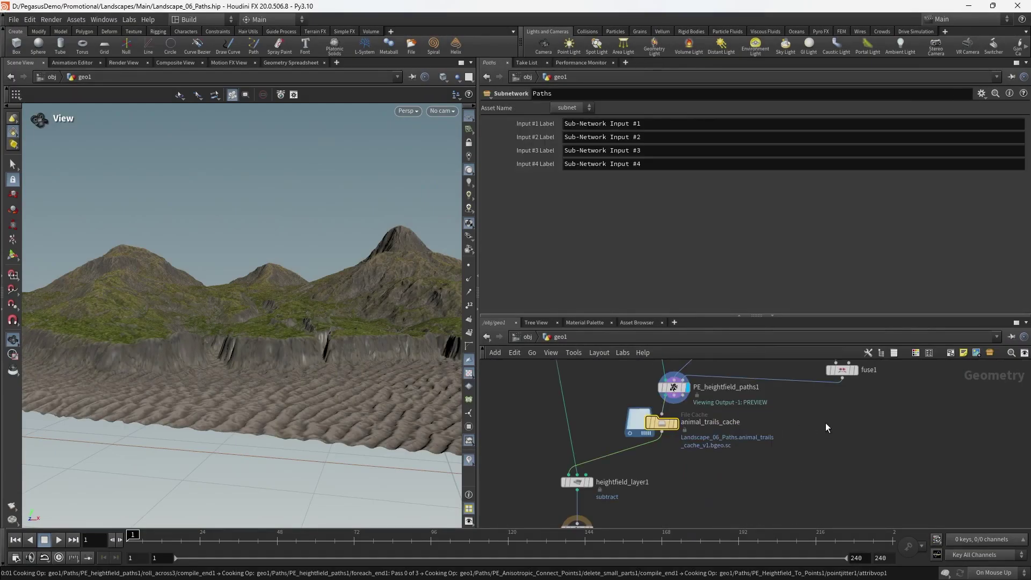
middle_drag(735, 409, 752, 441)
scroll(752, 442, up, 3)
middle_drag(841, 458, 799, 412)
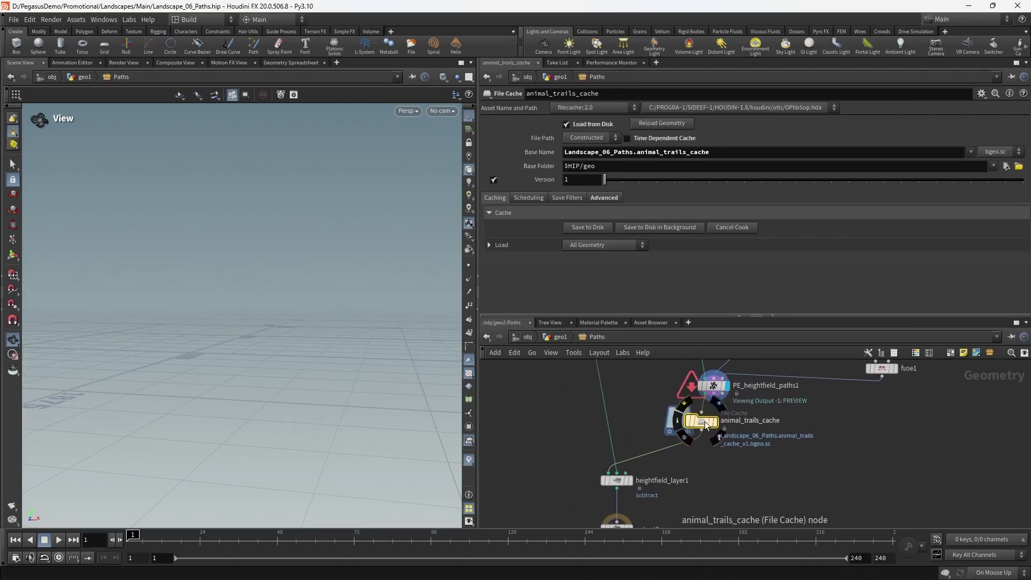
click(714, 422)
Step: Examine the cached animal trails on the terrain and the node network that produces them inside Paths
drag(334, 277, 320, 331)
scroll(852, 444, down, 6)
middle_drag(853, 444, 726, 517)
scroll(711, 420, up, 4)
drag(877, 386, 664, 420)
scroll(739, 422, down, 1)
middle_drag(739, 422, 725, 450)
drag(861, 394, 876, 392)
scroll(811, 456, down, 4)
middle_drag(808, 457, 820, 392)
scroll(763, 487, up, 3)
scroll(679, 495, down, 2)
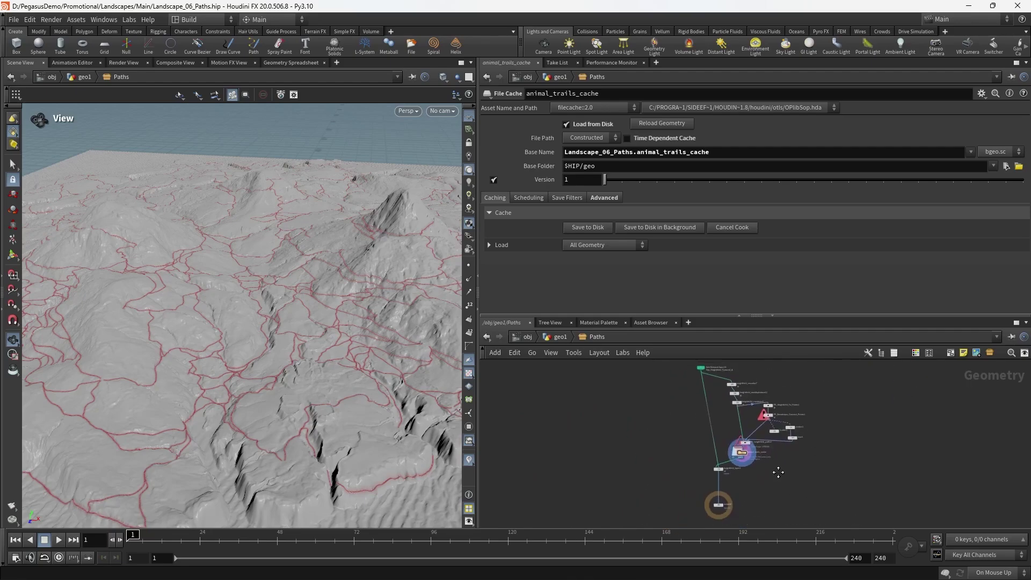
Step: Enclose the trail nodes from heightfield_visualize7 down to heightfield_layer1 in a new network box
drag(777, 482, 676, 384)
key(shift+o)
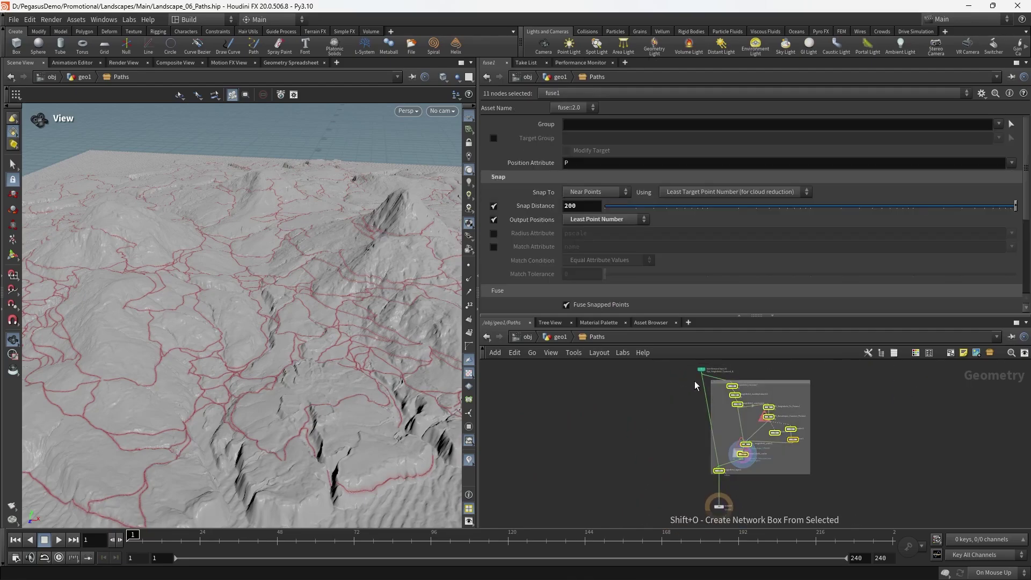
scroll(746, 371, up, 4)
drag(810, 376, 797, 403)
key(c)
click(973, 521)
key(c)
Step: Title the new network box Trails
scroll(749, 393, up, 2)
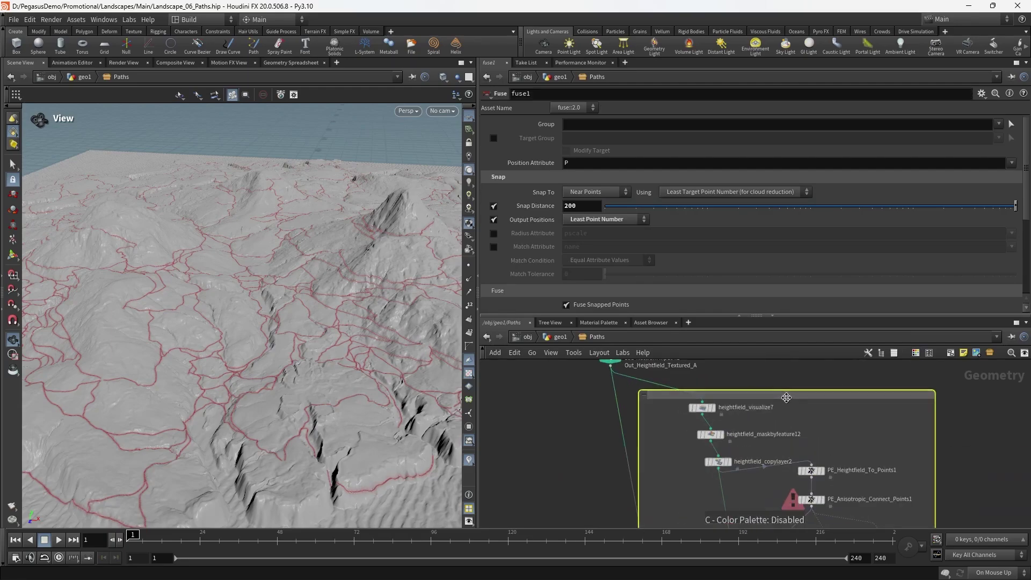
double_click(786, 396)
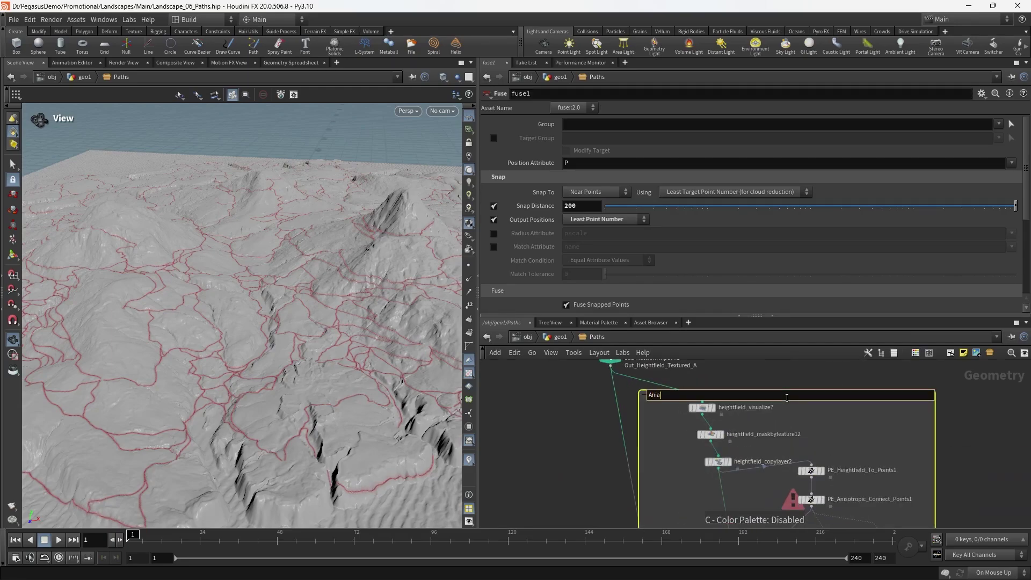
click(831, 384)
scroll(709, 385, down, 5)
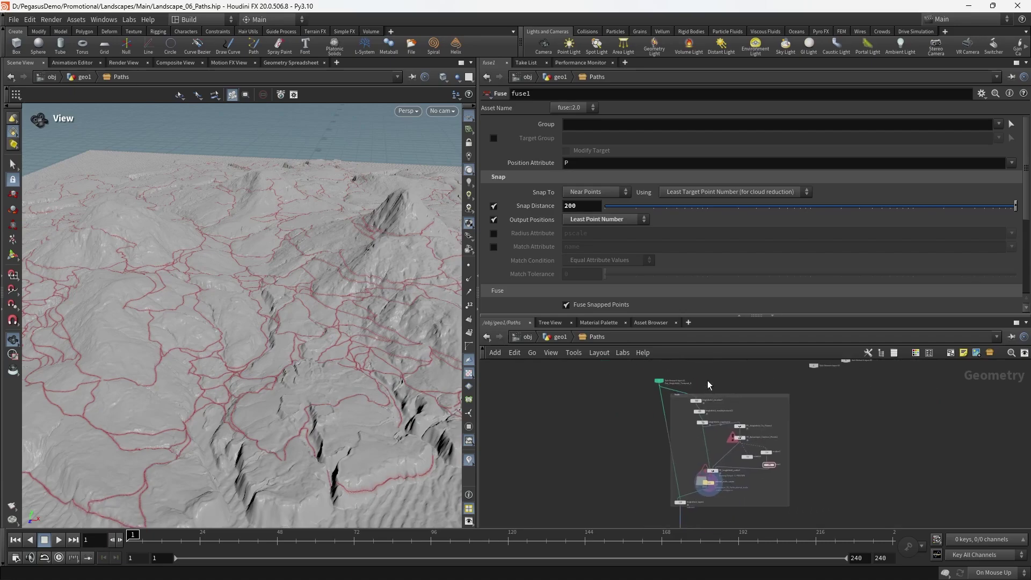
Step: Move the first sub-network input node higher above the Trails network box
middle_drag(708, 384, 719, 405)
scroll(720, 403, up, 2)
drag(647, 405, 654, 370)
middle_drag(746, 408, 744, 406)
scroll(736, 411, down, 2)
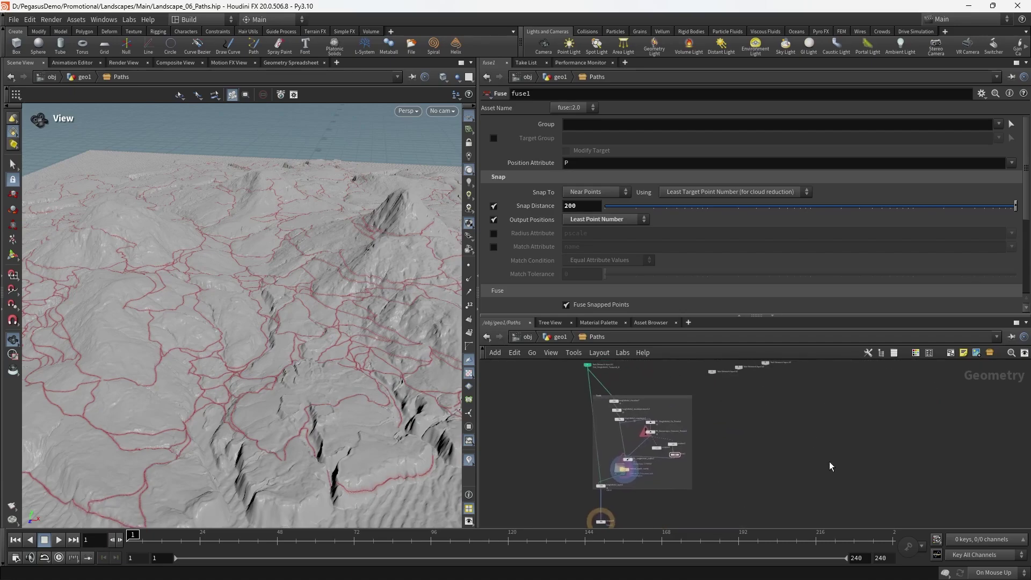
middle_drag(621, 376, 667, 398)
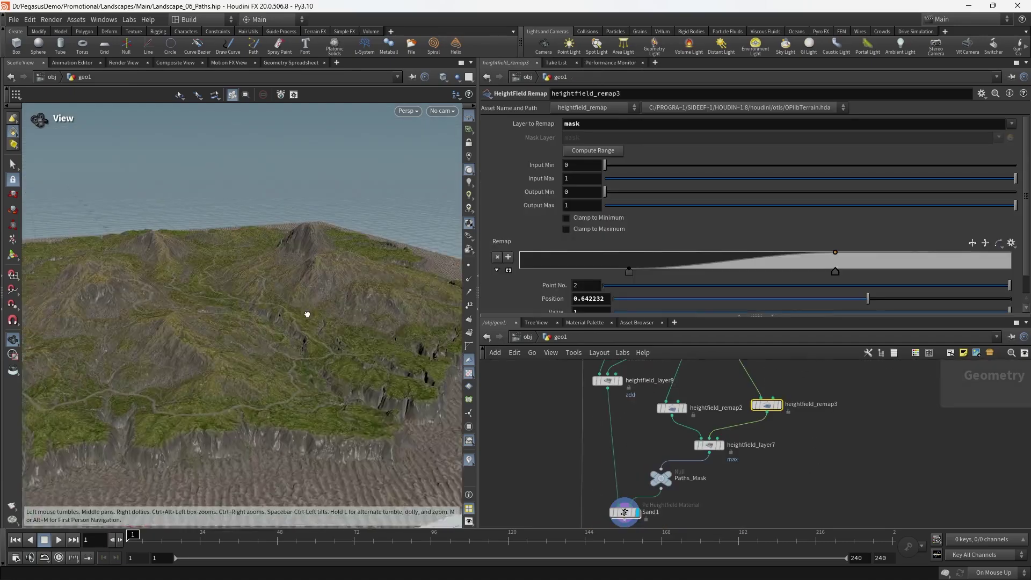
Step: Examine the textured terrain with its sand paths and the nodes around Sand1
mouse_move(306, 315)
mouse_down()
mouse_move(255, 338)
mouse_move(210, 332)
mouse_move(249, 258)
mouse_move(279, 364)
mouse_move(309, 303)
mouse_move(297, 301)
mouse_up()
scroll(693, 424, down, 3)
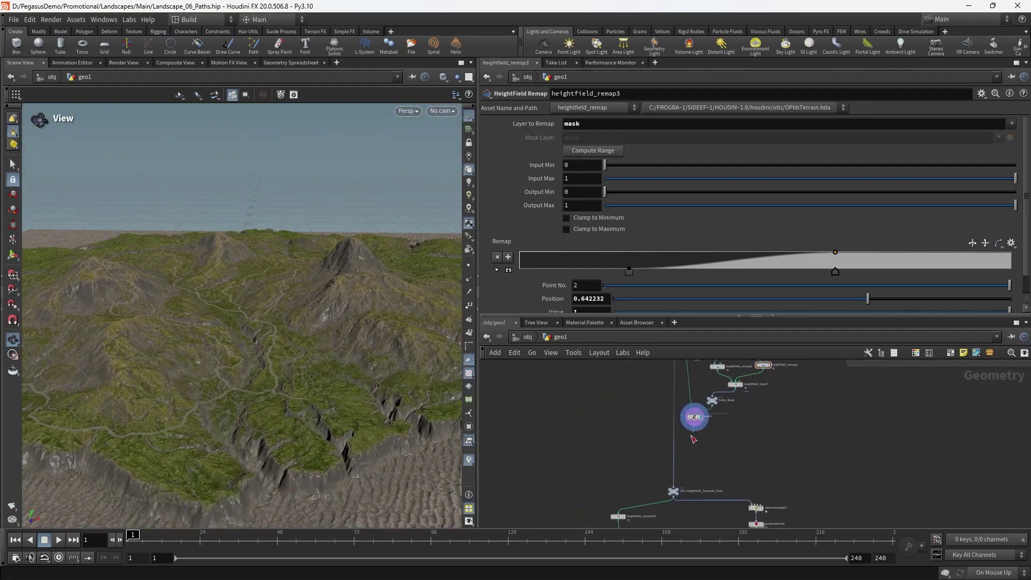
scroll(709, 408, up, 3)
mouse_move(330, 349)
mouse_down()
mouse_move(320, 368)
mouse_move(337, 360)
mouse_move(302, 353)
mouse_move(333, 329)
mouse_move(301, 324)
mouse_move(301, 369)
mouse_move(288, 380)
mouse_move(267, 352)
mouse_move(201, 318)
mouse_move(191, 356)
mouse_move(233, 341)
mouse_move(290, 350)
mouse_move(272, 349)
mouse_move(315, 320)
mouse_move(338, 365)
mouse_up()
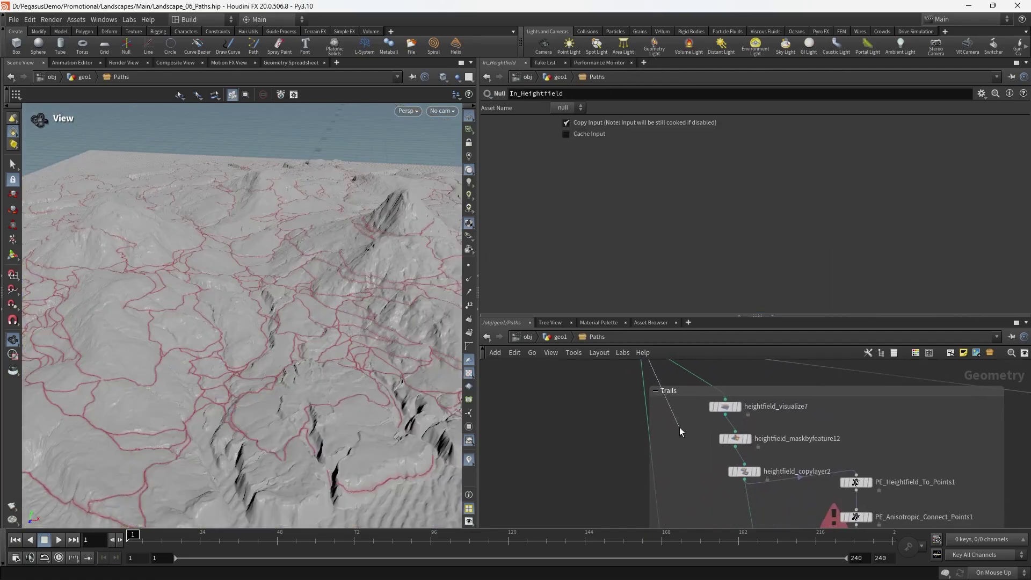
Step: Wire the In_Heightfield null into heightfield_visualize7 and heightfield_layer1
click(666, 379)
click(717, 399)
scroll(673, 455, down, 3)
middle_drag(674, 456, 675, 392)
middle_drag(684, 490, 684, 429)
click(675, 473)
Step: Select the first sub-network input and In_Heightfield together and reposition them above the Trails network box
middle_drag(698, 370, 693, 518)
middle_drag(719, 387, 707, 424)
drag(698, 394, 611, 434)
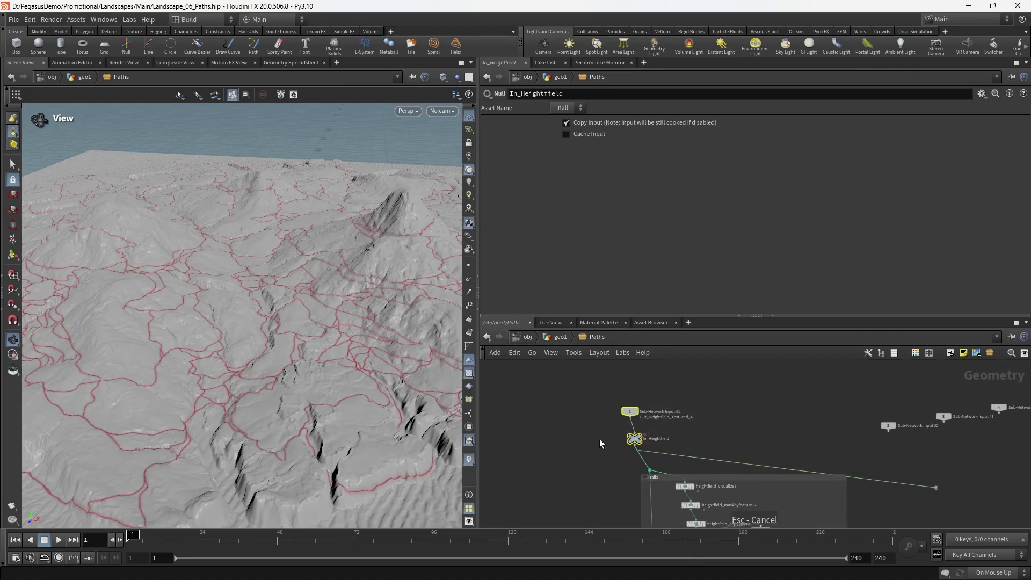
drag(658, 403, 656, 389)
scroll(735, 417, down, 2)
middle_drag(755, 430, 725, 375)
scroll(700, 427, up, 3)
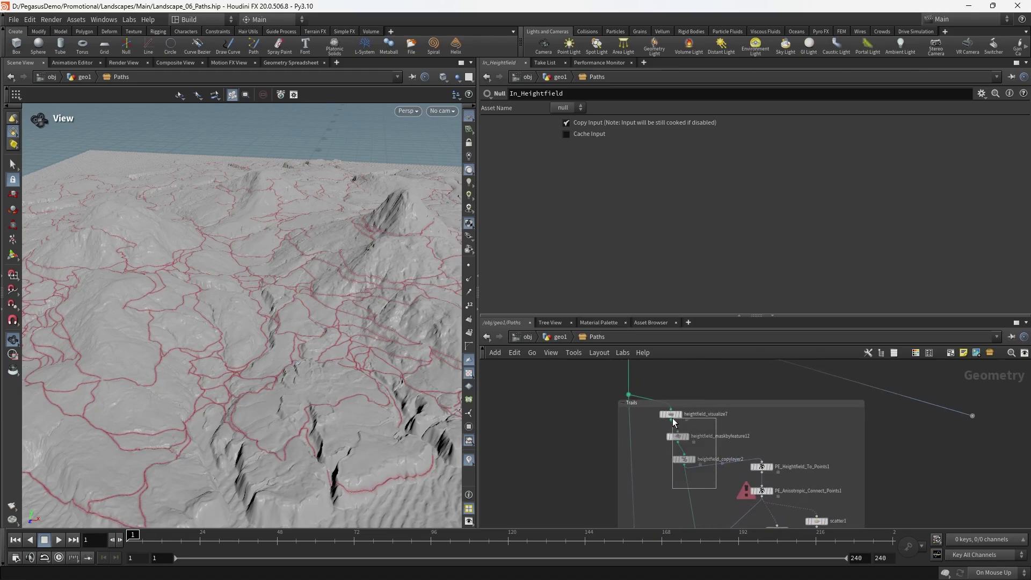
Step: Select the first three heightfield nodes in the Trails box and inspect the heightfield_copylayer2 settings
drag(672, 417, 666, 410)
middle_drag(737, 430, 734, 444)
scroll(720, 505, down, 1)
click(721, 511)
middle_drag(744, 503, 713, 463)
scroll(724, 462, up, 2)
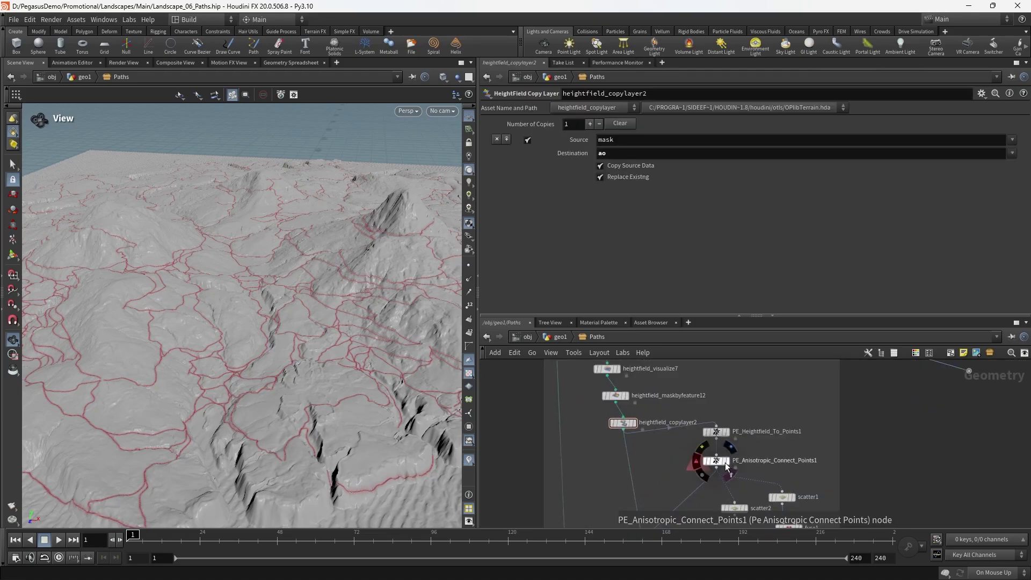
middle_drag(644, 442, 623, 413)
scroll(622, 413, up, 2)
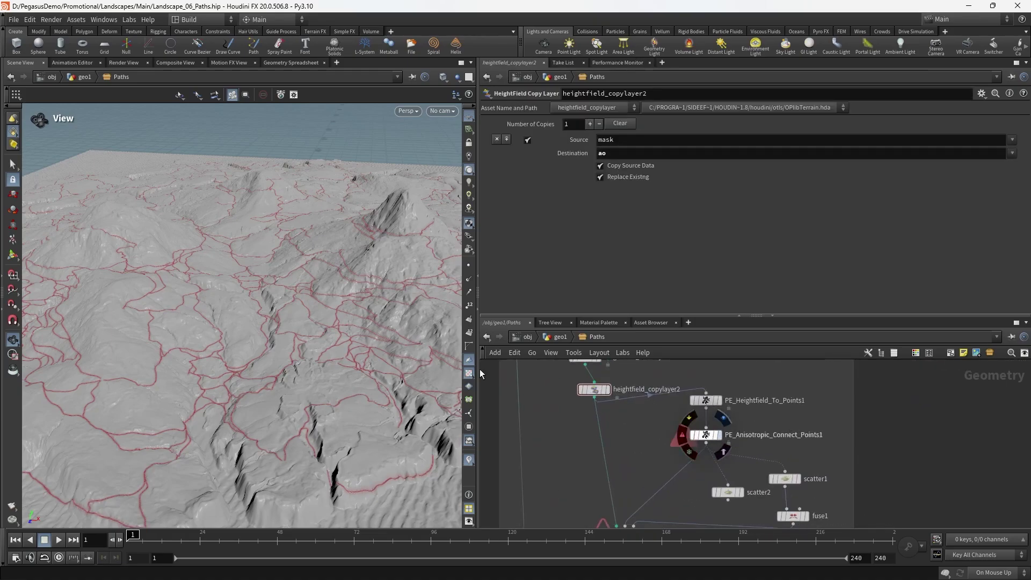
Step: Preview PE_Anisotropic_Connect_Points1 and PE_Heightfield_To_Points1 in the viewport, and set the display to heightfield_copylayer2
drag(275, 304, 294, 333)
scroll(773, 433, down, 2)
scroll(756, 410, up, 2)
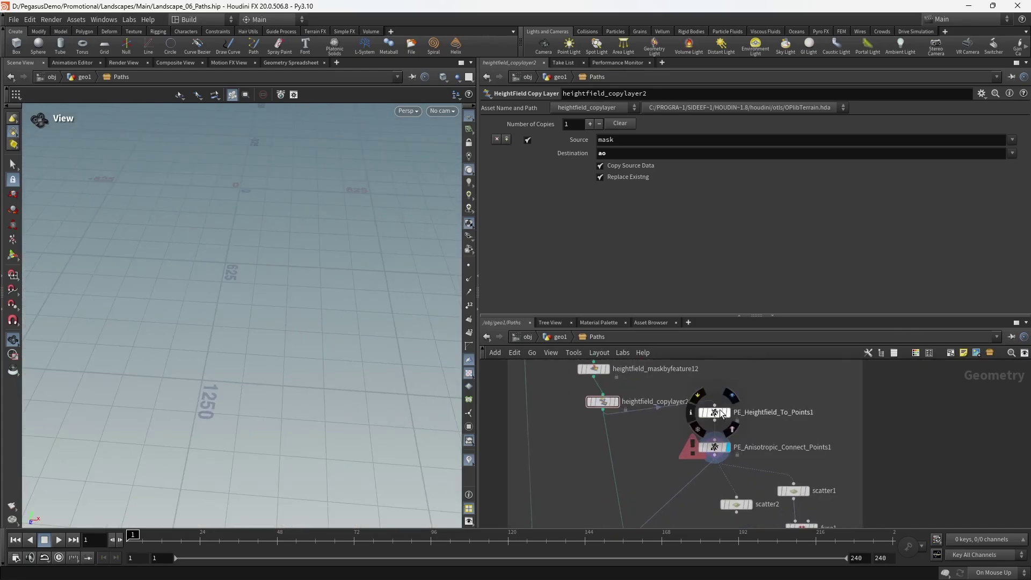
click(725, 412)
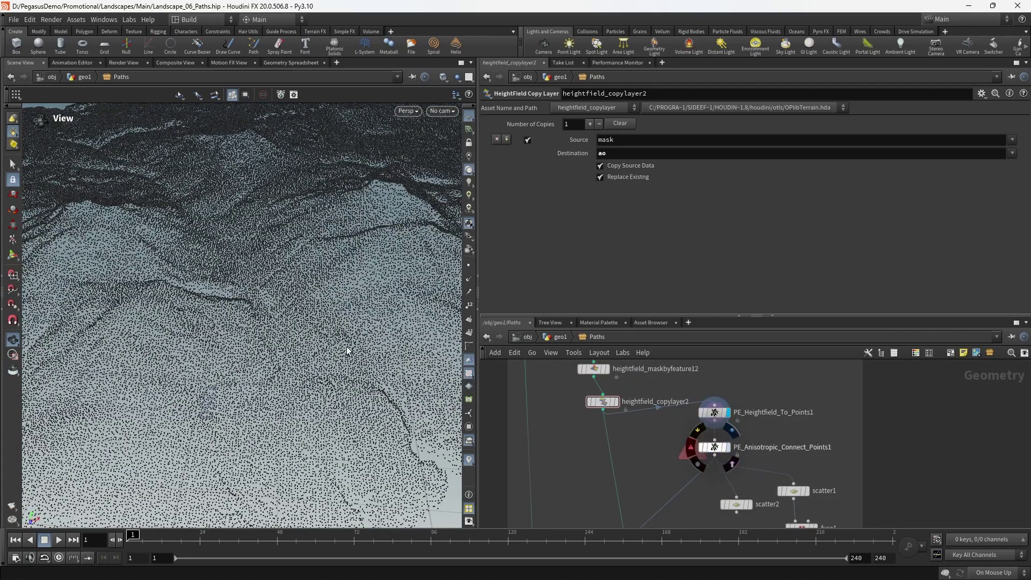
click(616, 401)
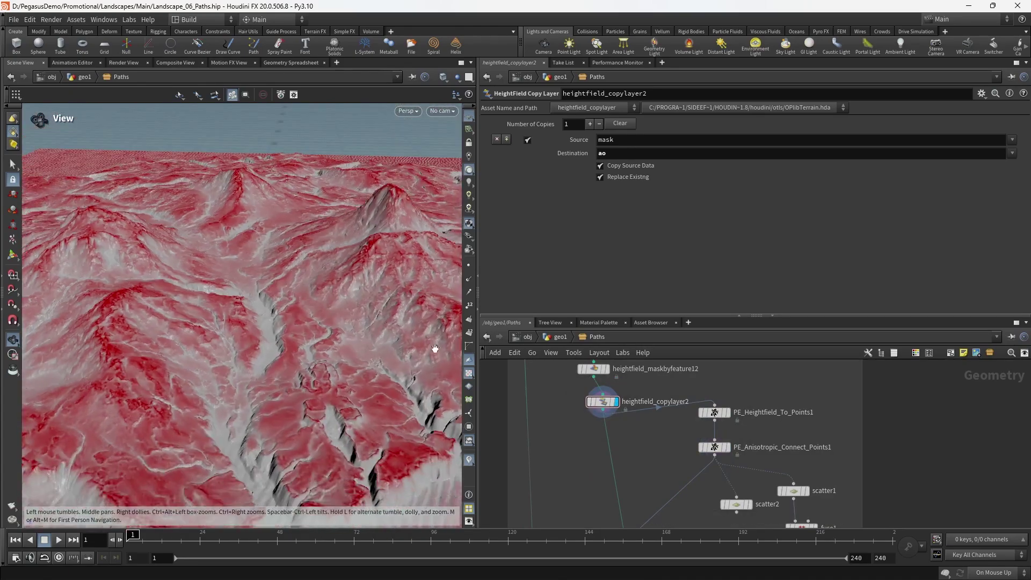
Step: Move the heightfield preparation nodes, PE_Heightfield_To_Points1 and PE_Anisotropic_Connect_Points1 out of the Trails network box, placing them above it
scroll(632, 442, down, 4)
scroll(639, 436, up, 2)
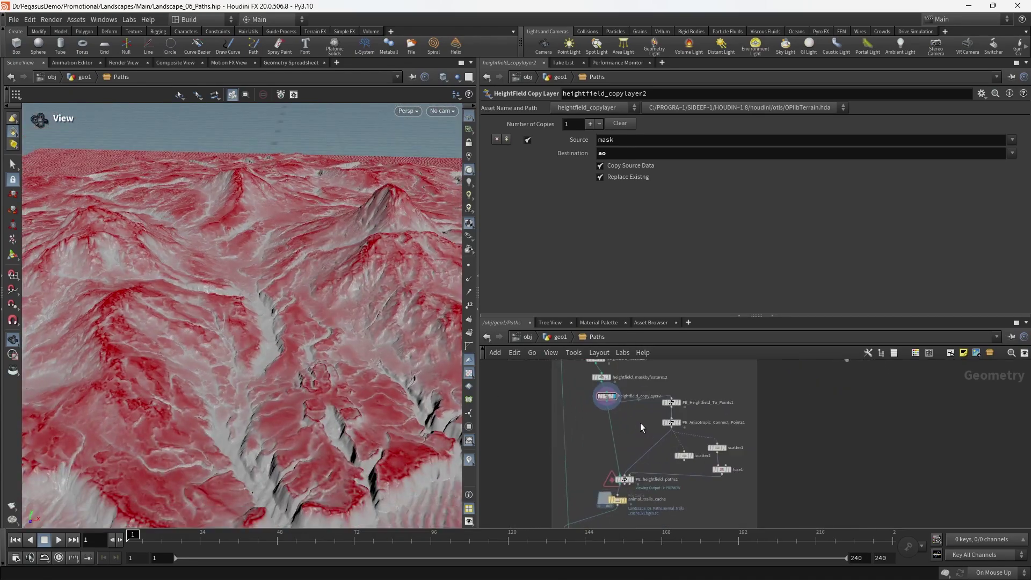
scroll(640, 427, down, 3)
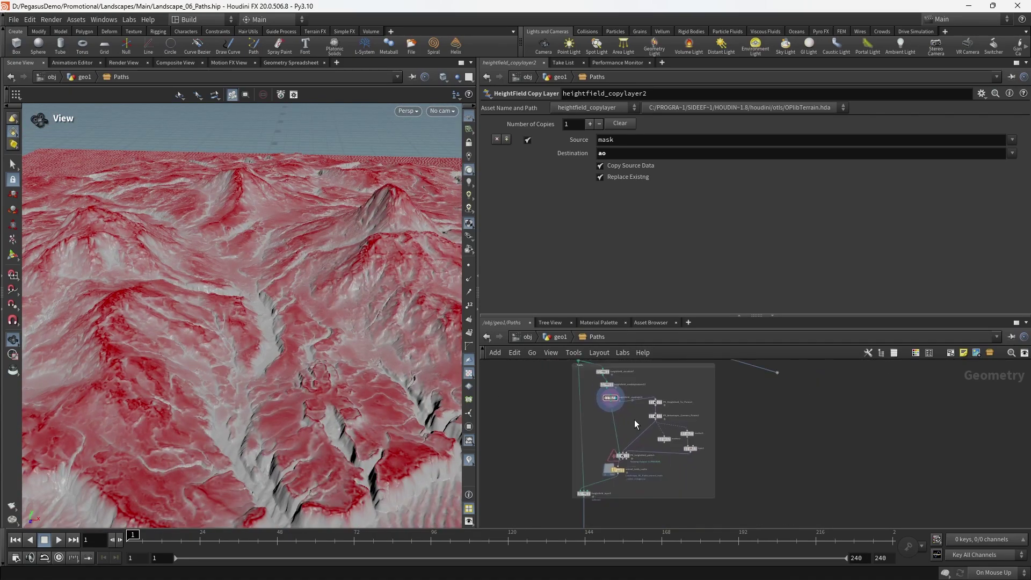
middle_drag(670, 415, 681, 450)
drag(699, 452, 601, 405)
scroll(652, 411, down, 2)
middle_drag(632, 379, 642, 457)
drag(641, 455, 601, 415)
middle_drag(641, 456, 624, 392)
drag(697, 463, 614, 419)
middle_drag(632, 455, 638, 422)
drag(639, 414, 640, 458)
Step: Delete the wire dot between In_Heightfield and heightfield_visualize7
scroll(599, 407, up, 3)
click(608, 439)
mouse_move(611, 422)
middle_down()
mouse_move(611, 470)
mouse_move(613, 407)
middle_up()
key(Delete)
scroll(624, 463, down, 3)
Step: Connect the heightfield_copylayer2 output to the heightfield_layer1 input
scroll(620, 386, up, 1)
click(620, 387)
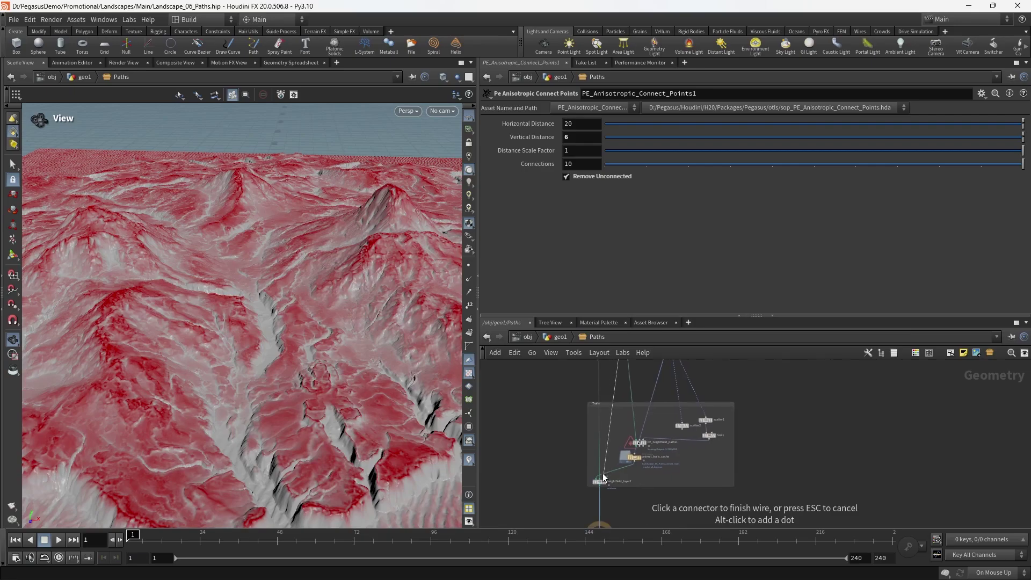
click(600, 478)
middle_drag(619, 418, 617, 476)
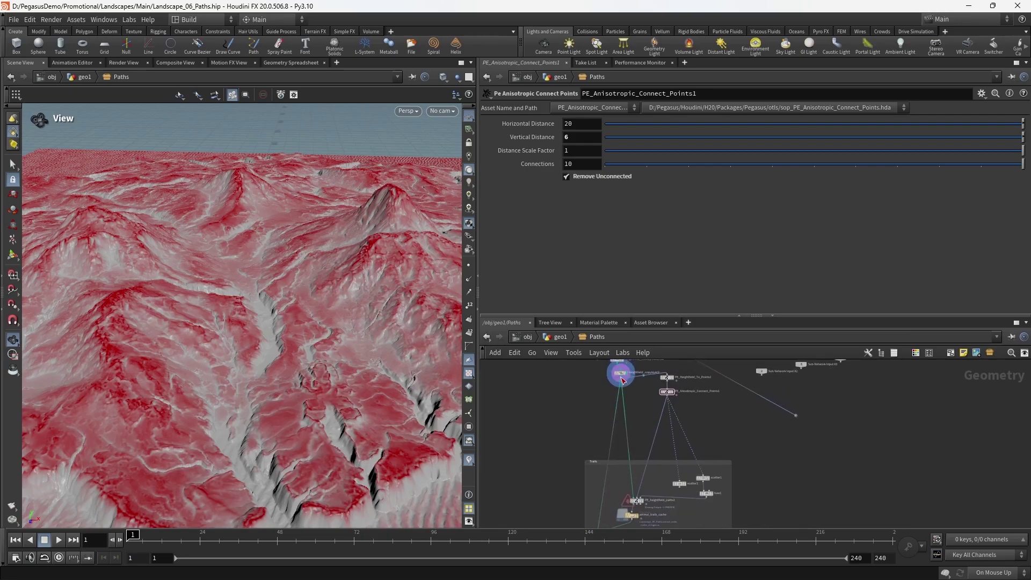
Step: Add a dot to the heightfield_copylayer2 wire and route PE_heightfield_paths1 and heightfield_layer1 through it
middle_drag(633, 420, 631, 388)
mouse_move(635, 465)
mouse_down()
mouse_move(634, 382)
mouse_move(634, 472)
mouse_up()
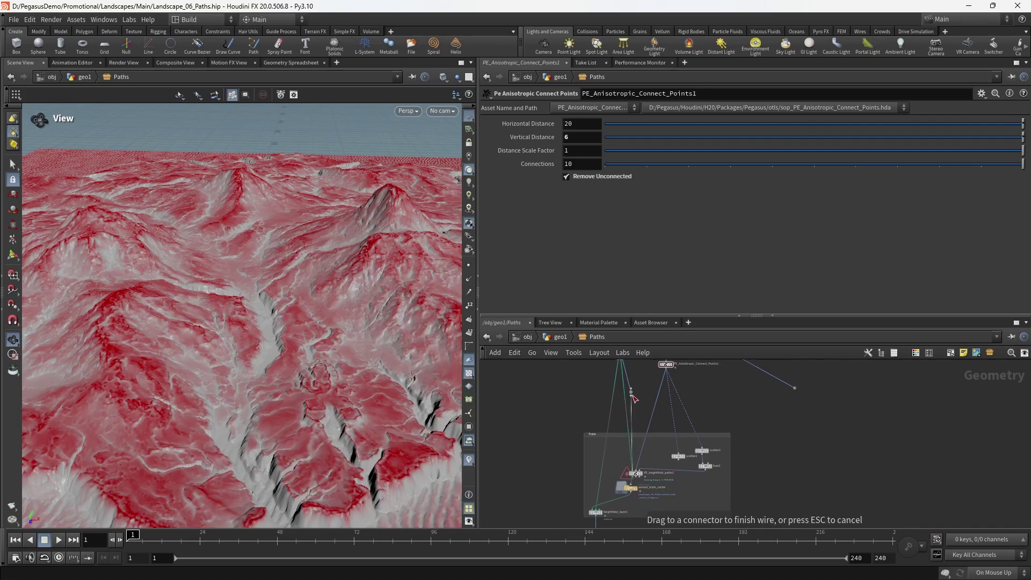
drag(598, 511, 612, 459)
middle_drag(632, 403, 600, 446)
Step: Place a dot inside the Trails box and route the PE_Anisotropic_Connect_Points1 output through it to PE_heightfield_paths1 and the scatter nodes
drag(617, 438, 665, 401)
middle_drag(666, 439, 668, 402)
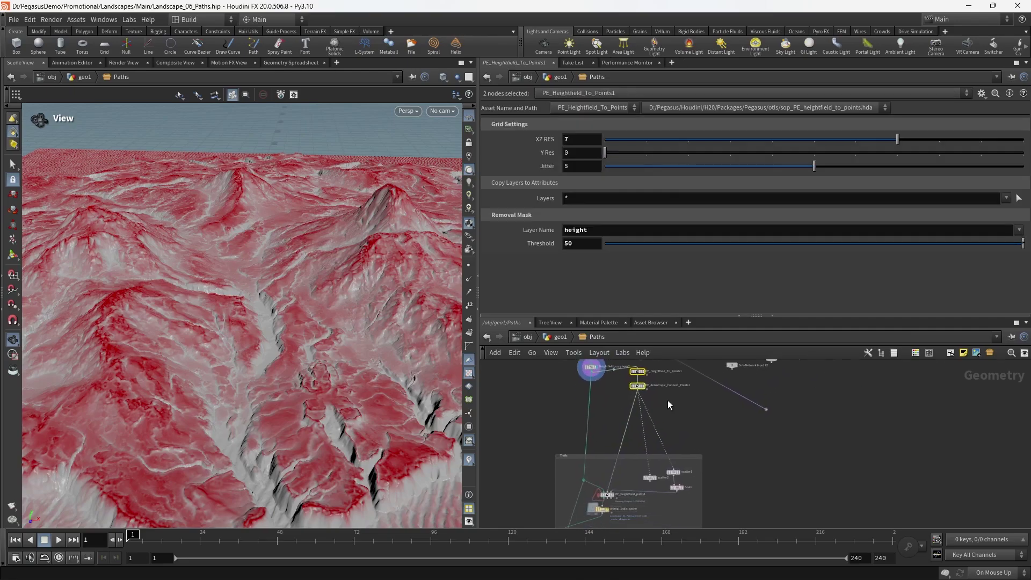
click(637, 391)
scroll(622, 445, up, 3)
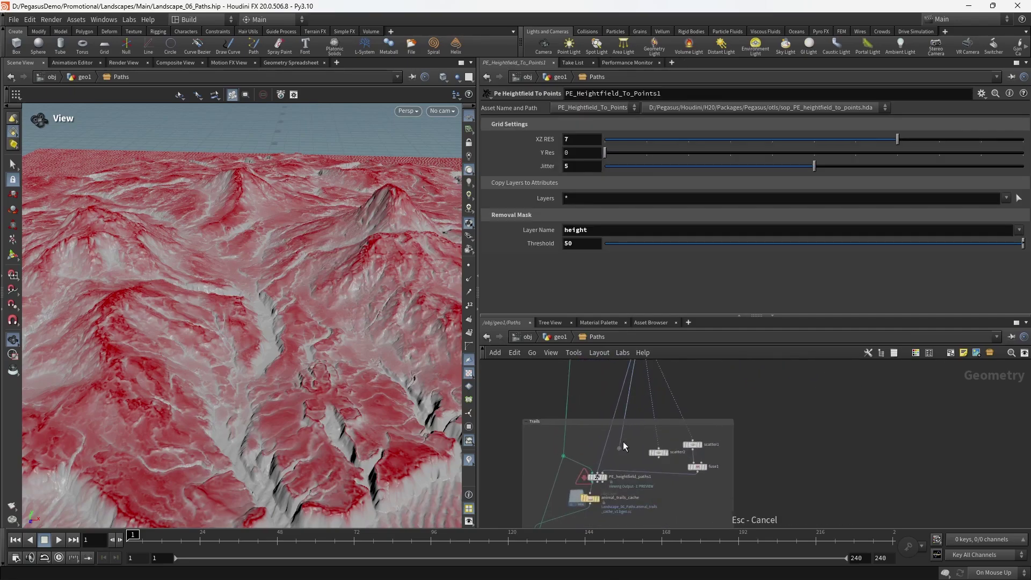
drag(625, 445, 622, 453)
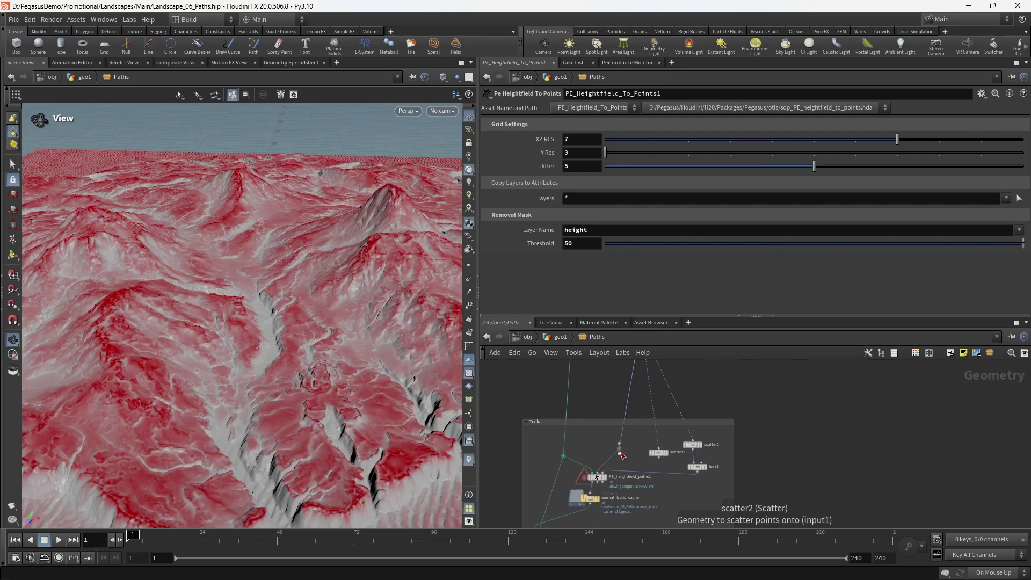
click(620, 450)
scroll(648, 436, down, 3)
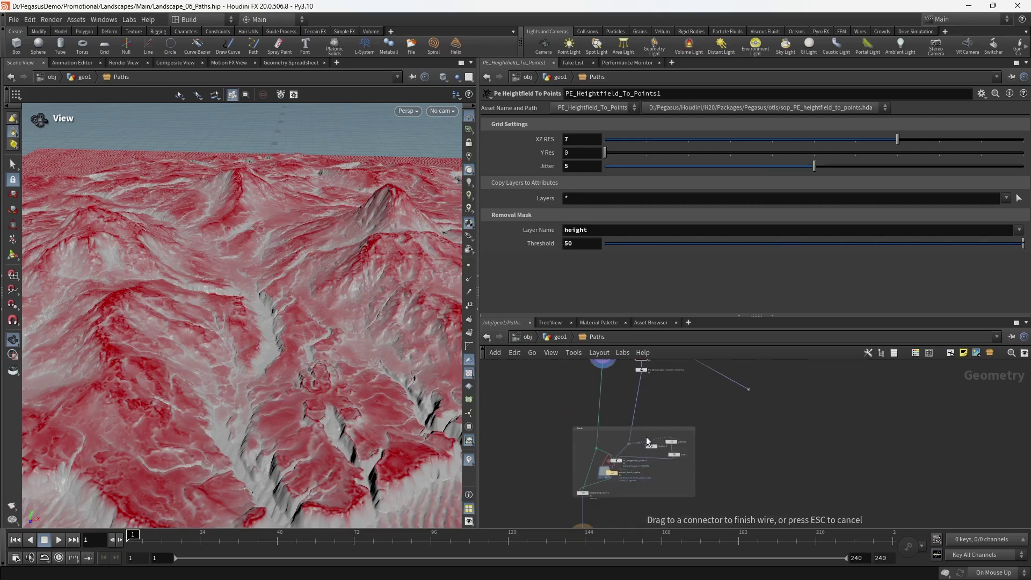
Step: Delete the dangling wire dot beside the node chain
middle_drag(670, 388, 629, 426)
scroll(674, 458, up, 1)
drag(791, 478, 745, 445)
key(Delete)
Step: Move PE_Heightfield_To_Points1 and PE_Anisotropic_Connect_Points1 farther away from heightfield_copylayer2
middle_drag(650, 391, 693, 412)
drag(697, 412, 667, 461)
middle_drag(721, 470, 715, 465)
click(711, 462)
middle_drag(699, 410, 688, 417)
scroll(650, 436, up, 2)
drag(688, 416, 669, 446)
click(685, 411)
middle_drag(684, 412, 673, 386)
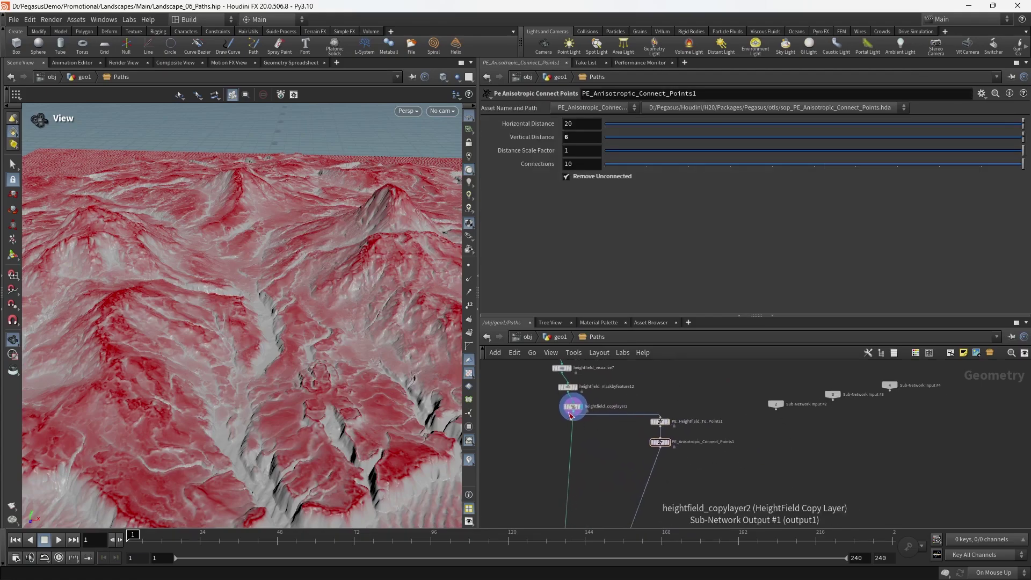
Step: Branch wires from heightfield_copylayer2 and PE_Anisotropic_Connect_Points1 to two new dots in the empty area beside the Trails box
click(573, 414)
middle_drag(779, 471, 738, 408)
alt+click(777, 442)
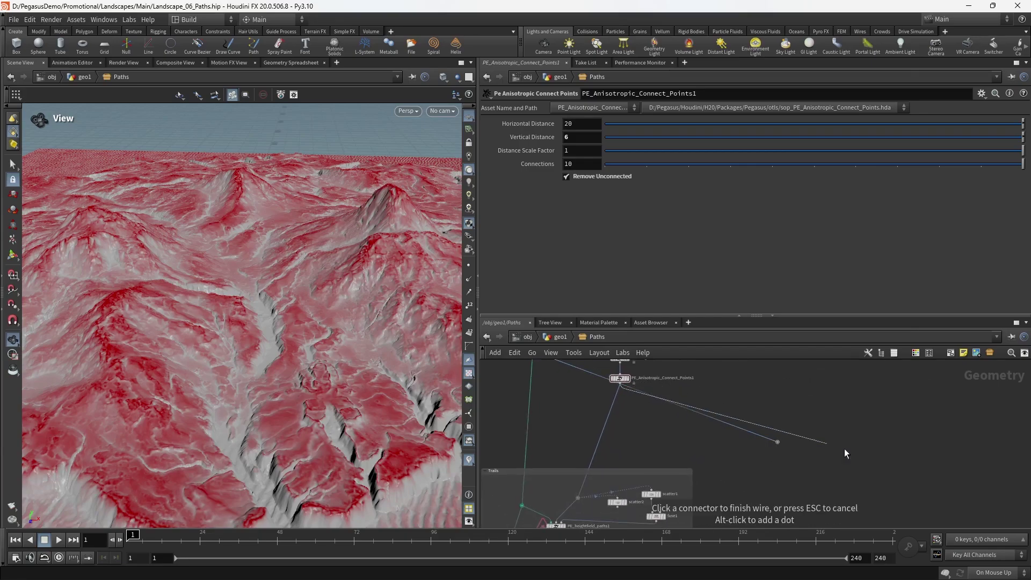
key(Escape)
alt+click(875, 443)
key(Escape)
Step: Review the node chain from In_Heightfield through heightfield_maskbyfeature12 and heightfield_copylayer2 to the point nodes
scroll(768, 395, down, 4)
middle_drag(771, 396, 703, 460)
middle_drag(723, 414, 704, 430)
drag(696, 413, 773, 458)
click(586, 401)
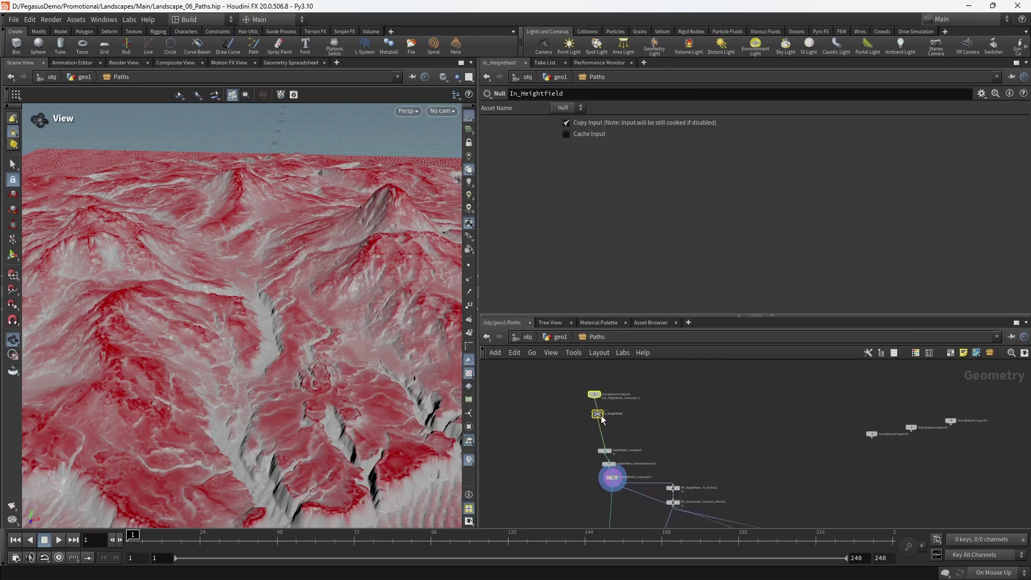
scroll(668, 454, up, 5)
click(612, 417)
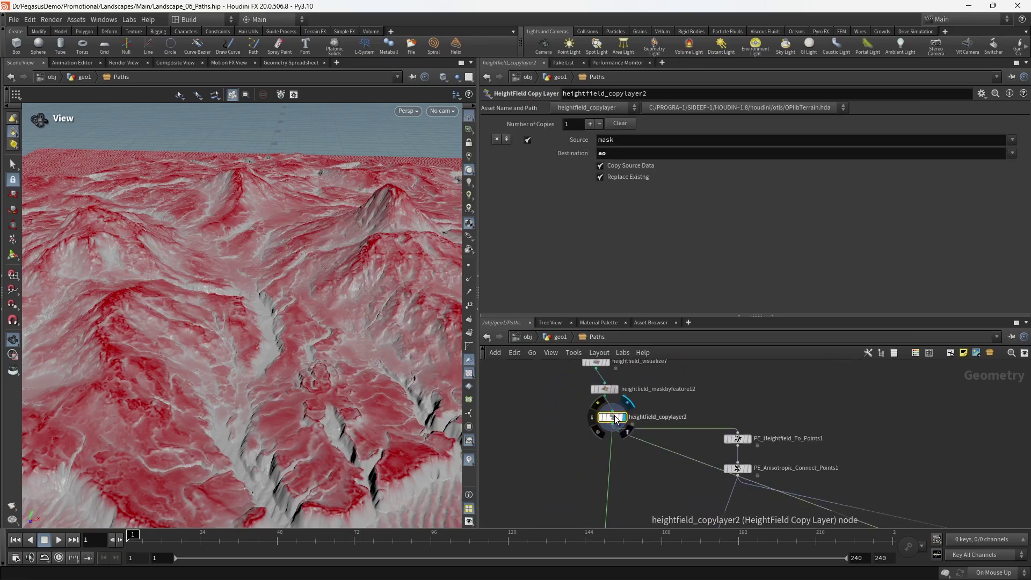
scroll(680, 465, down, 2)
click(649, 450)
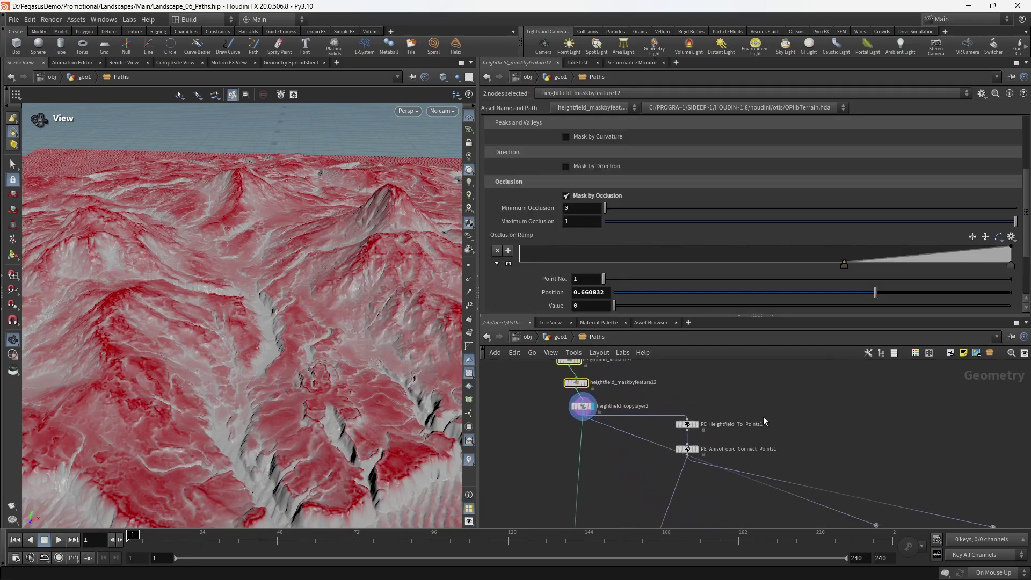
Step: Display the output of PE_Anisotropic_Connect_Points1 in the viewport and select PE_Heightfield_To_Points1
click(681, 429)
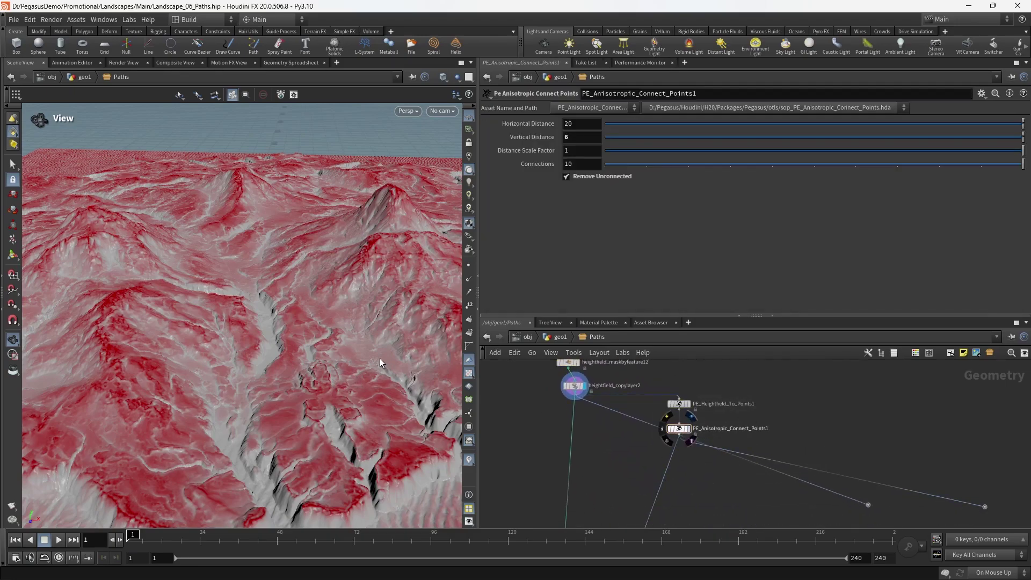
drag(327, 325, 389, 341)
scroll(610, 385, down, 4)
middle_drag(727, 407, 732, 431)
drag(687, 407, 645, 442)
click(694, 459)
Step: Move the Trails network box and its point-input dot farther below the node chain
middle_drag(670, 484, 676, 435)
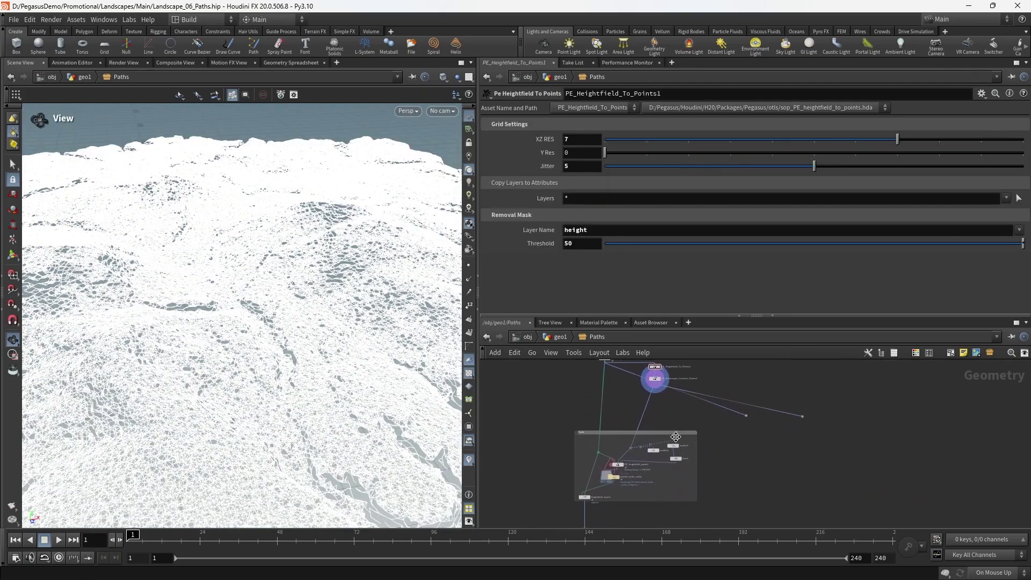
drag(670, 433, 670, 477)
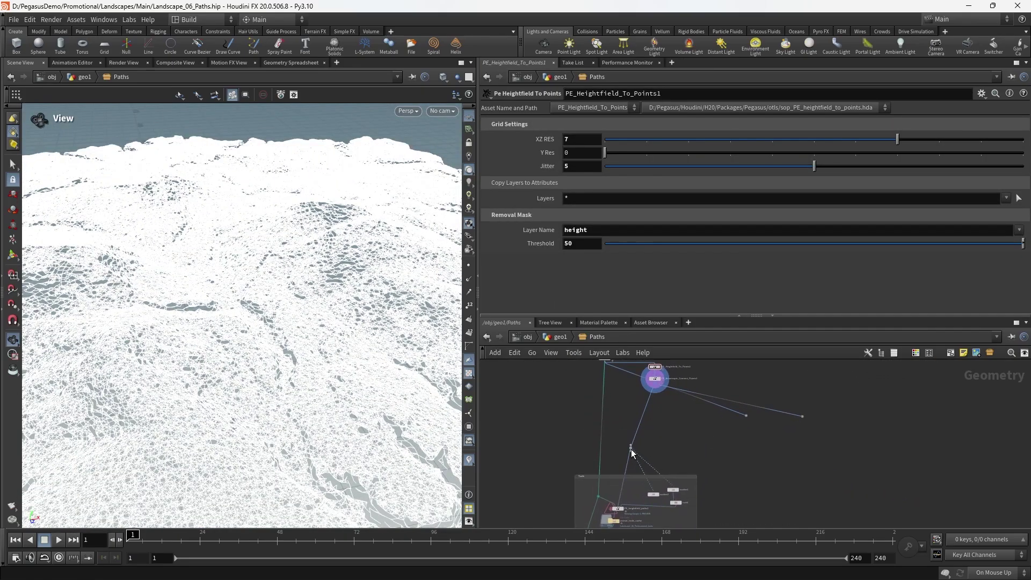
drag(631, 449, 633, 482)
Step: Reposition the heightfield and points branch dots side by side in the empty area beside the Trails box
middle_drag(750, 421, 743, 447)
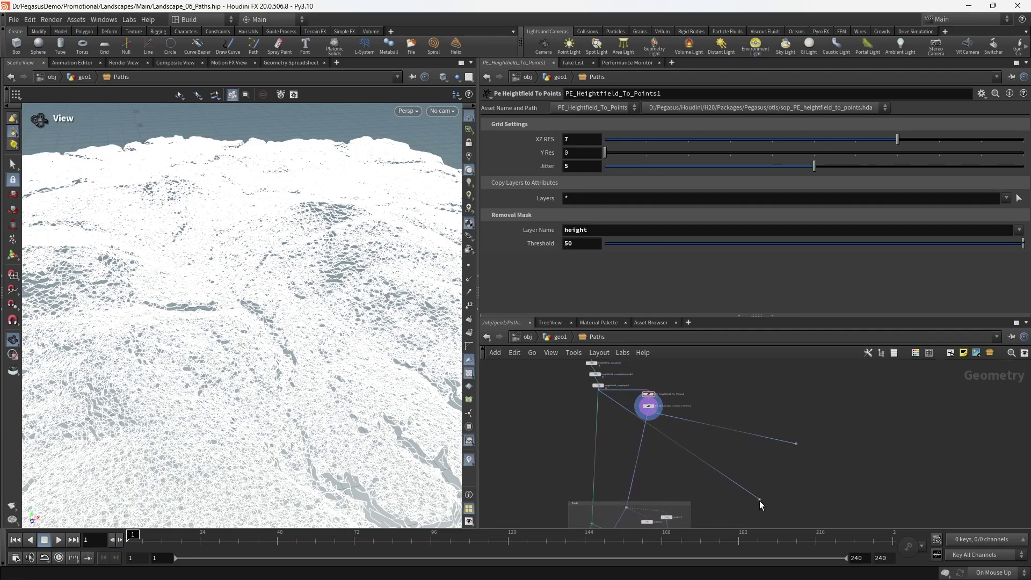
drag(811, 491, 812, 504)
scroll(798, 459, down, 4)
middle_drag(769, 496, 720, 464)
scroll(738, 459, up, 3)
scroll(731, 496, down, 1)
scroll(813, 463, up, 4)
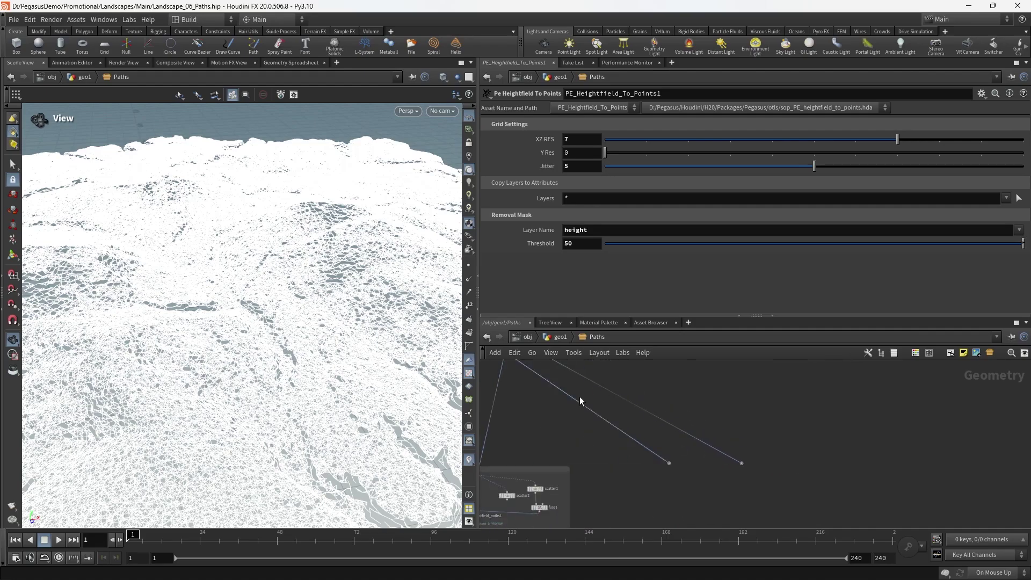
Step: Add a Pe Heightfield Paths node below the two branch dots beside the Trails box
middle_drag(605, 375, 664, 451)
scroll(666, 451, down, 2)
middle_drag(727, 453, 686, 367)
middle_drag(679, 467, 740, 468)
scroll(703, 445, up, 3)
key(Tab)
text(pe heightf)
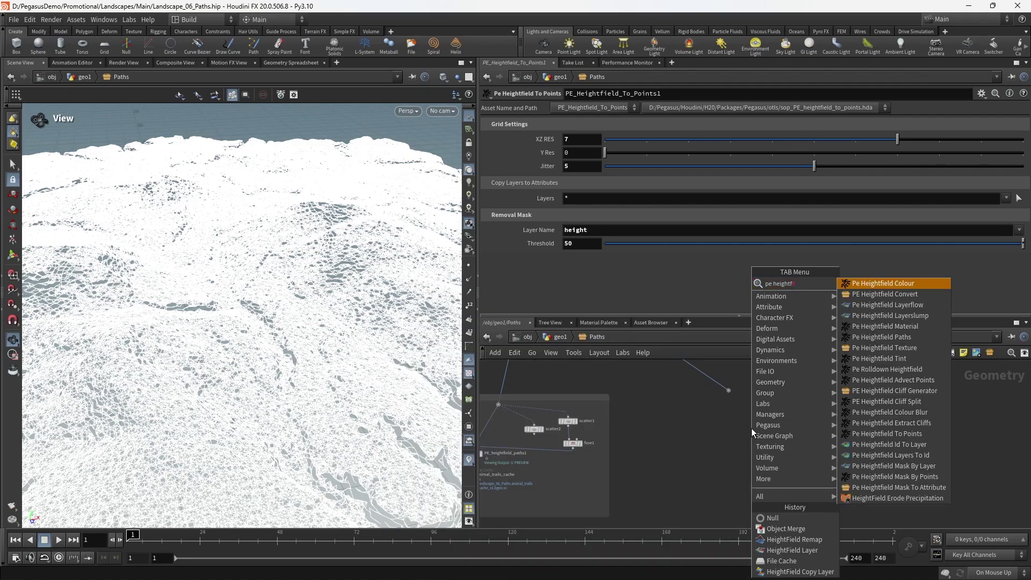
text(ield pat)
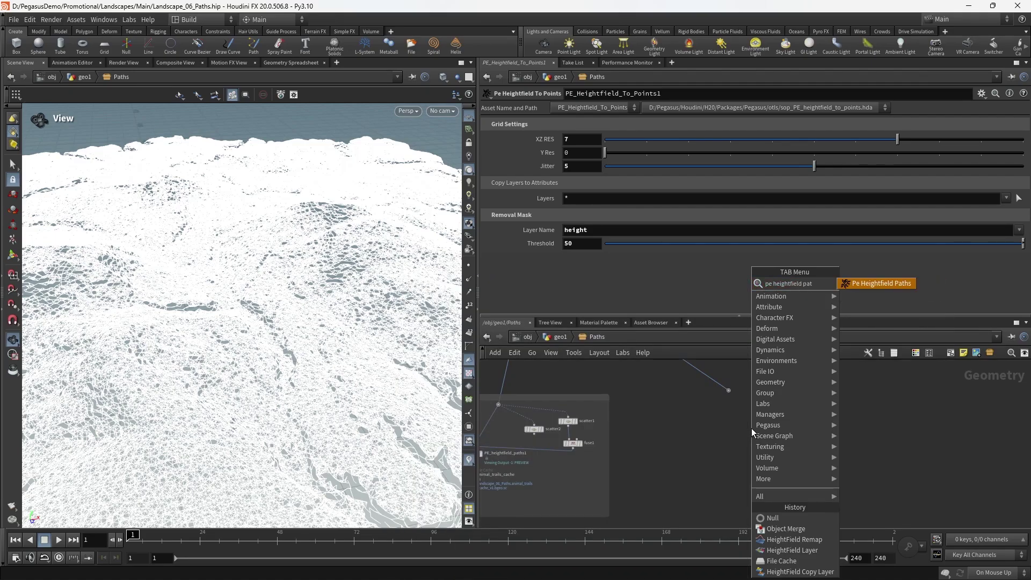
key(Return)
click(740, 428)
Step: Wire the heightfield dot to the first input of PE_heightfield_paths2 and the points dot to its second input
middle_drag(679, 409, 703, 417)
scroll(769, 479, up, 4)
scroll(701, 463, down, 2)
scroll(700, 429, up, 3)
drag(704, 431, 744, 449)
middle_drag(693, 386, 689, 396)
scroll(723, 441, down, 3)
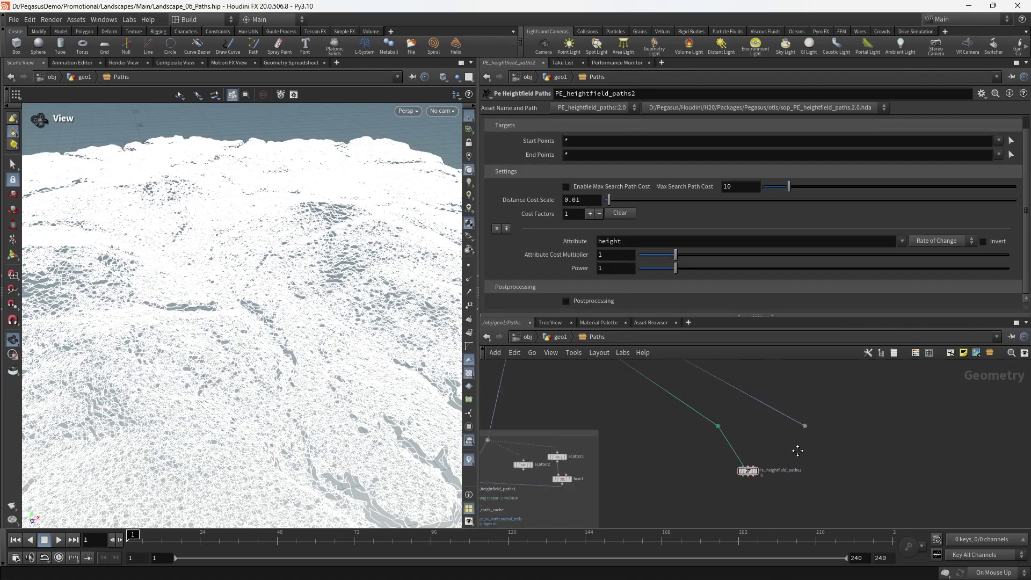
drag(698, 472, 742, 462)
Step: Add a Scatter node beside the points dot, above PE_heightfield_paths2
drag(269, 300, 246, 398)
scroll(258, 376, down, 4)
scroll(258, 375, up, 3)
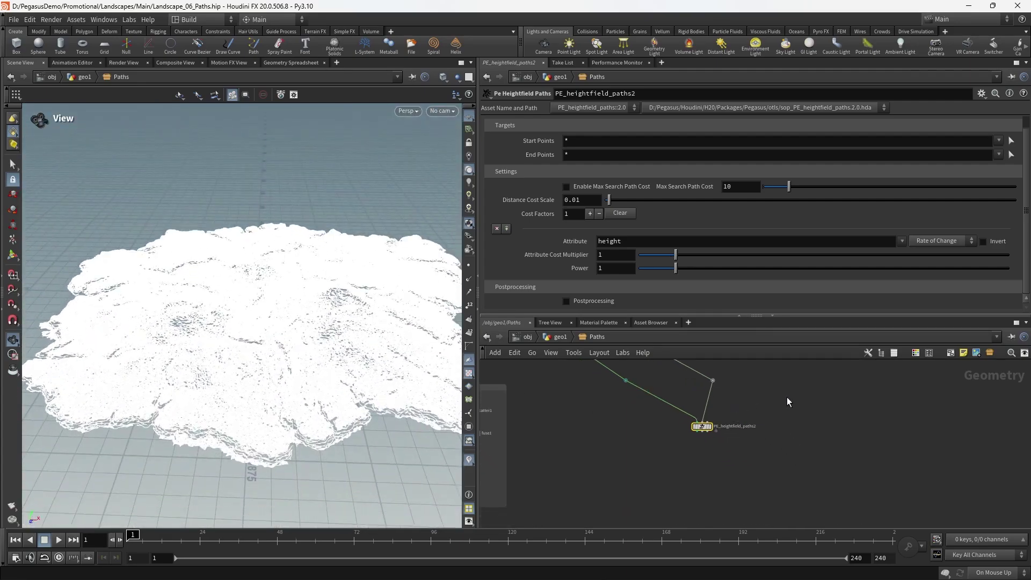
key(Tab)
text(scat)
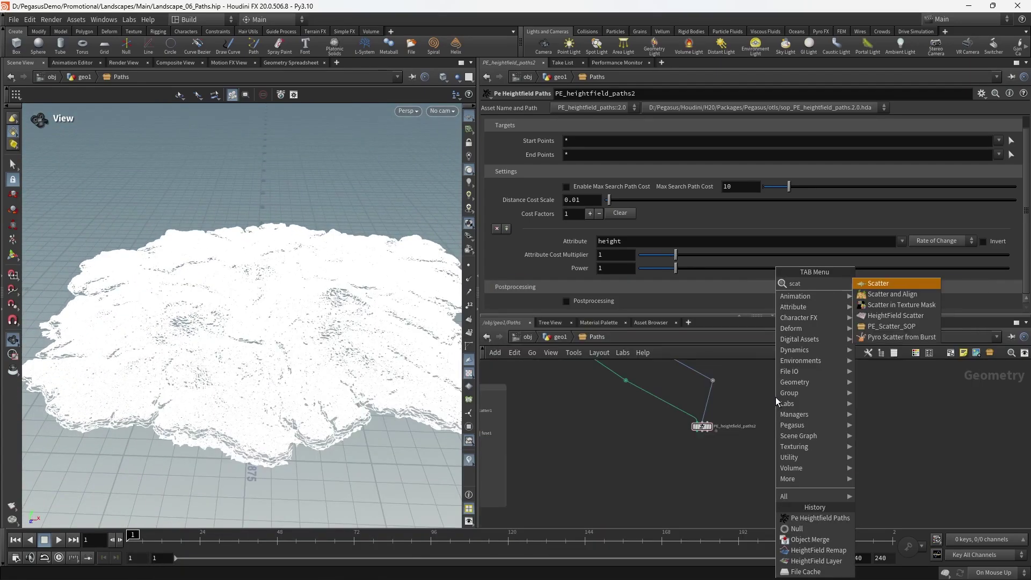
text(ter)
key(Return)
click(775, 397)
scroll(752, 395, down, 4)
middle_drag(748, 394, 807, 503)
scroll(800, 494, up, 5)
Step: Feed the new Scatter node from the points dot and set its Force Total Count to 2
click(776, 428)
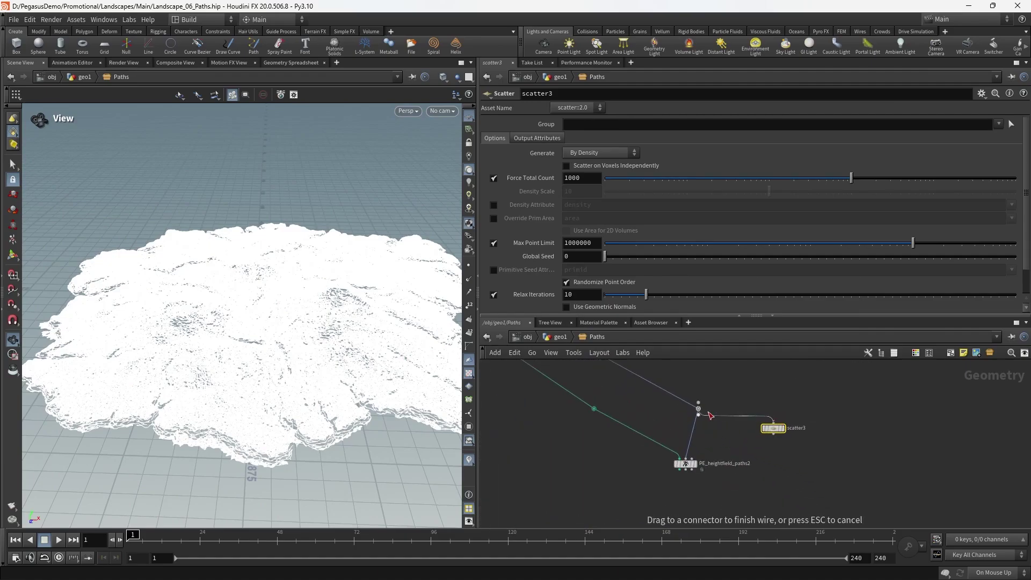
click(709, 413)
text(2)
key(Return)
scroll(771, 403, up, 2)
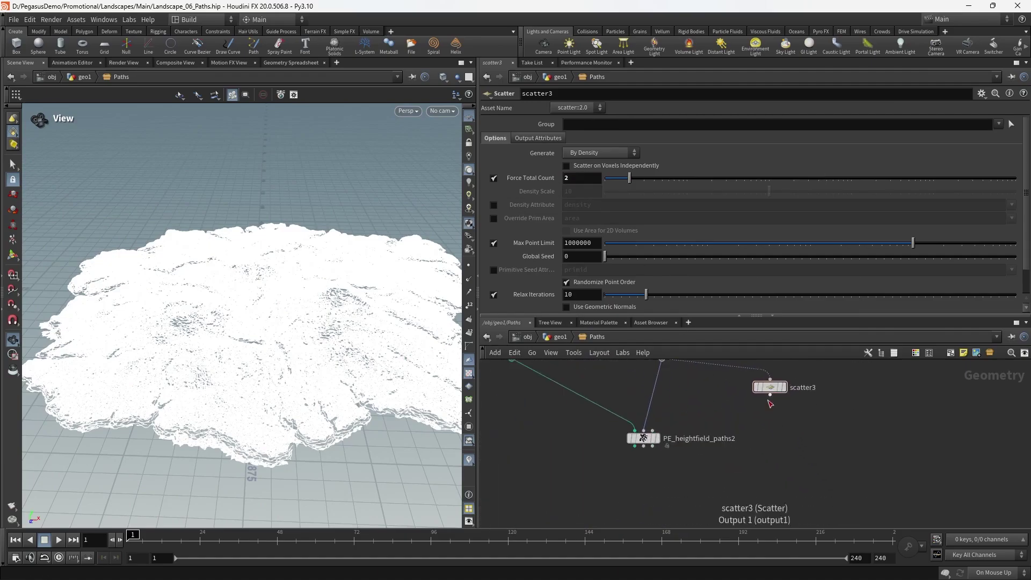
Step: Connect scatter3 to the third input of PE_heightfield_paths2, display that node, and inspect its settings and preview path
click(625, 418)
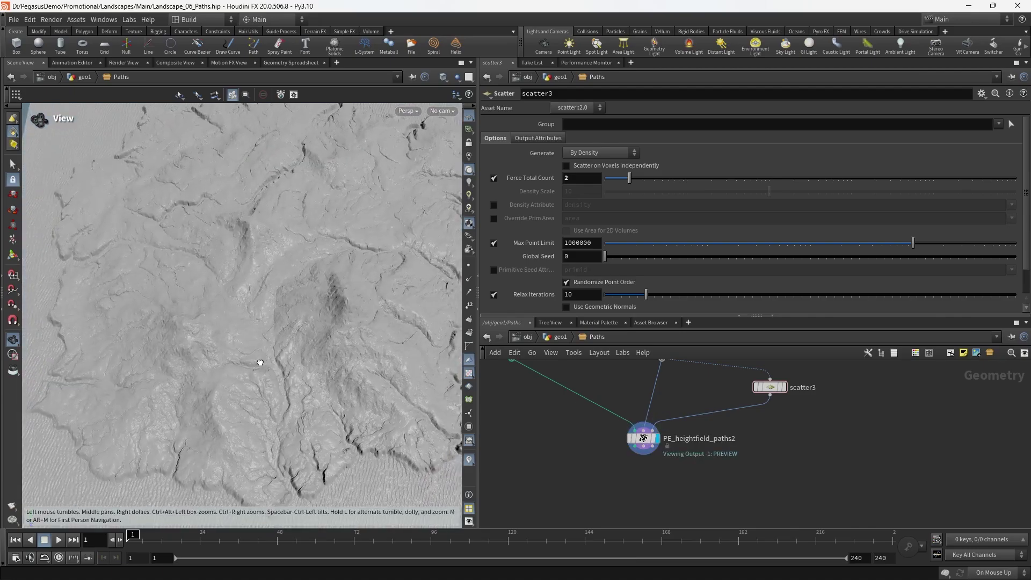
click(663, 426)
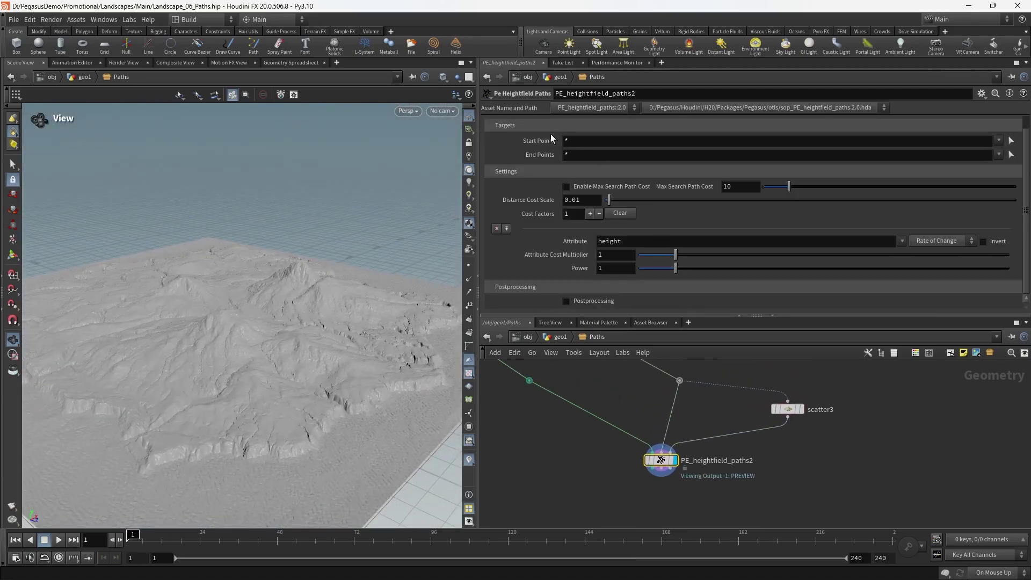
click(535, 124)
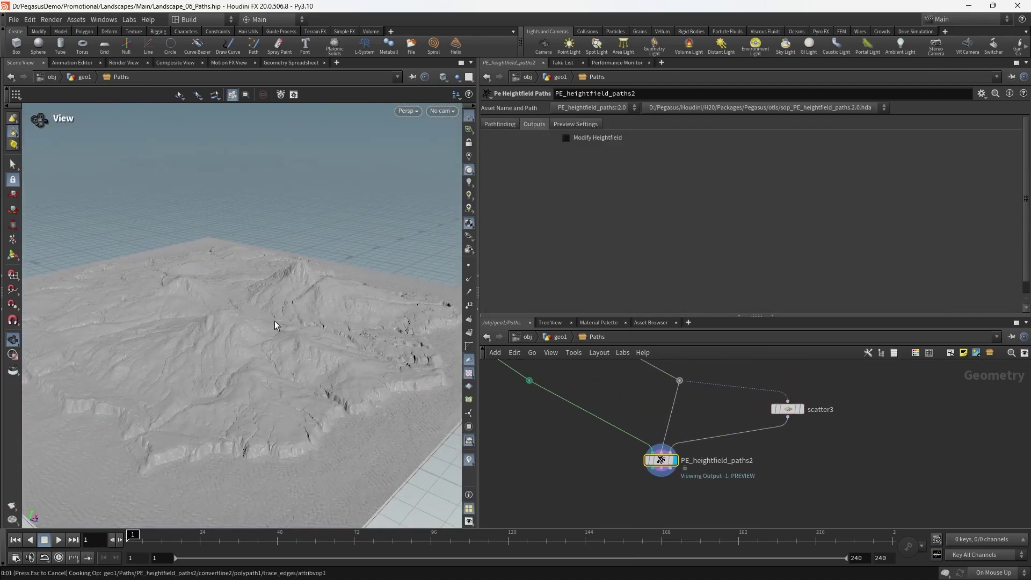
drag(292, 306, 371, 308)
click(500, 124)
scroll(566, 262, down, 1)
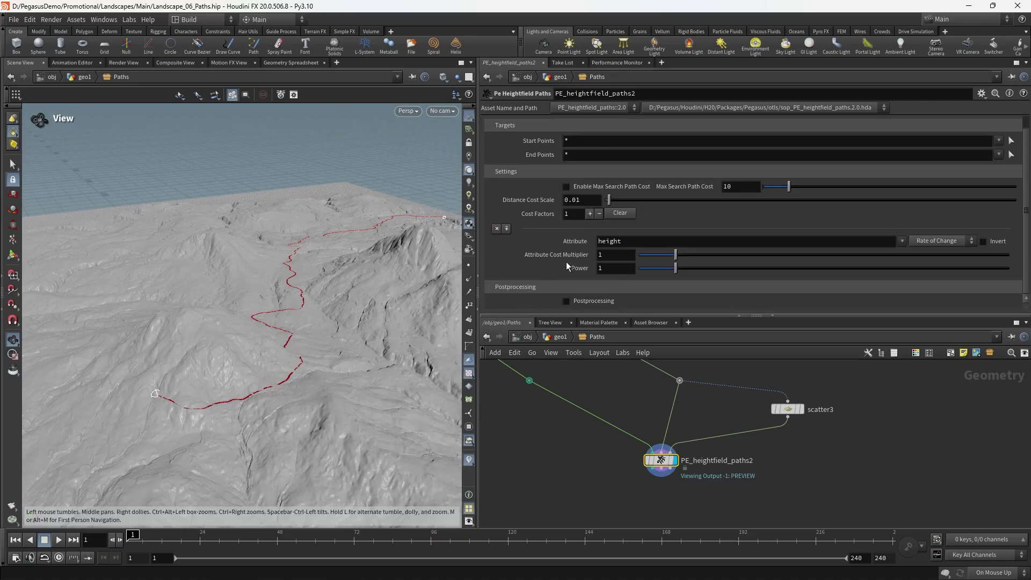
mouse_move(327, 298)
mouse_down()
mouse_move(318, 325)
mouse_move(330, 297)
mouse_up()
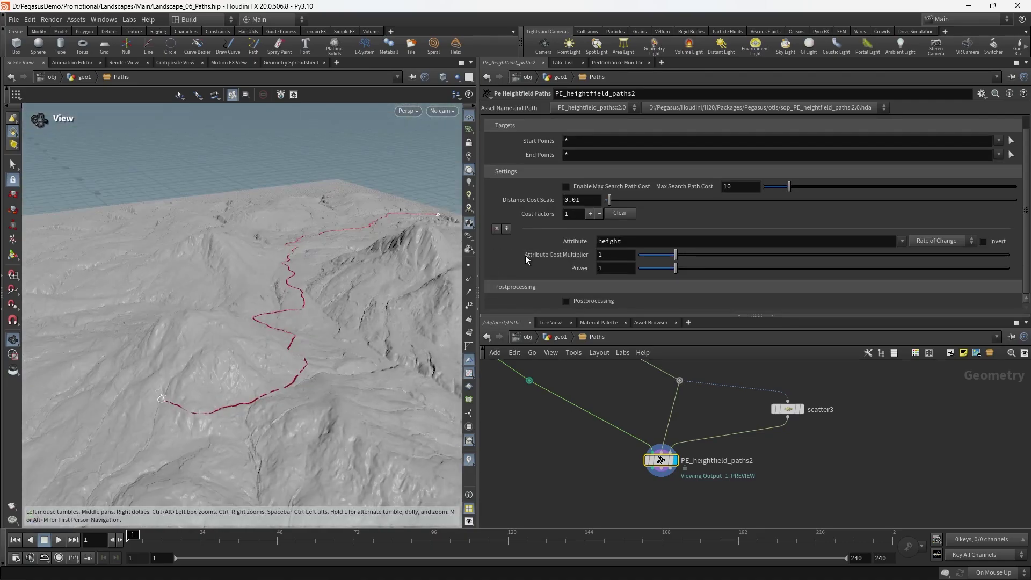
Step: Add a second cost factor to PE_heightfield_paths2 using the slope attribute as Raw Cost
click(590, 213)
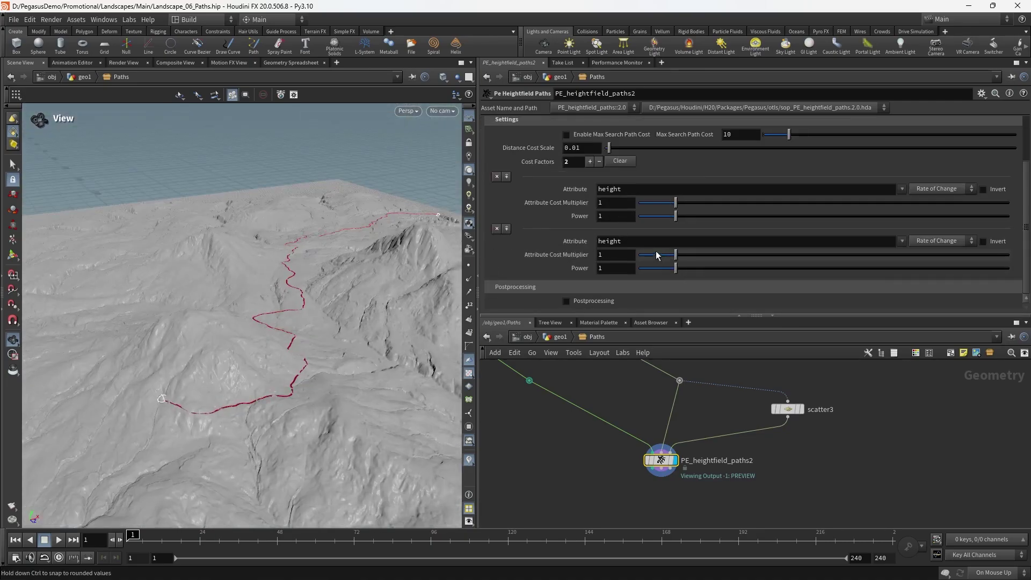
click(904, 241)
click(949, 241)
click(948, 265)
drag(376, 258, 313, 308)
middle_drag(313, 308, 315, 311)
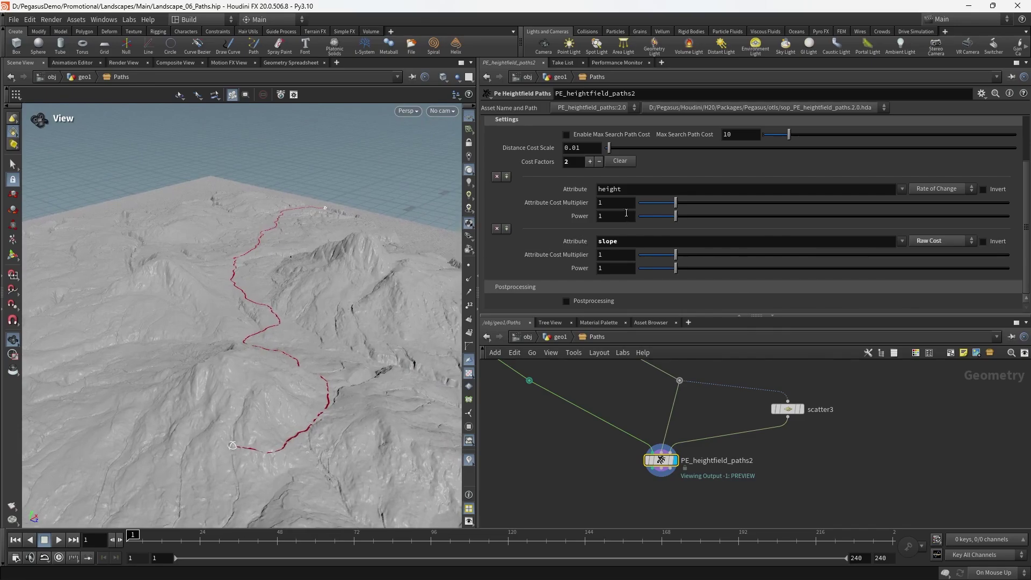
Step: Set the Power of both the height and slope cost factors to 2
double_click(614, 217)
text(2)
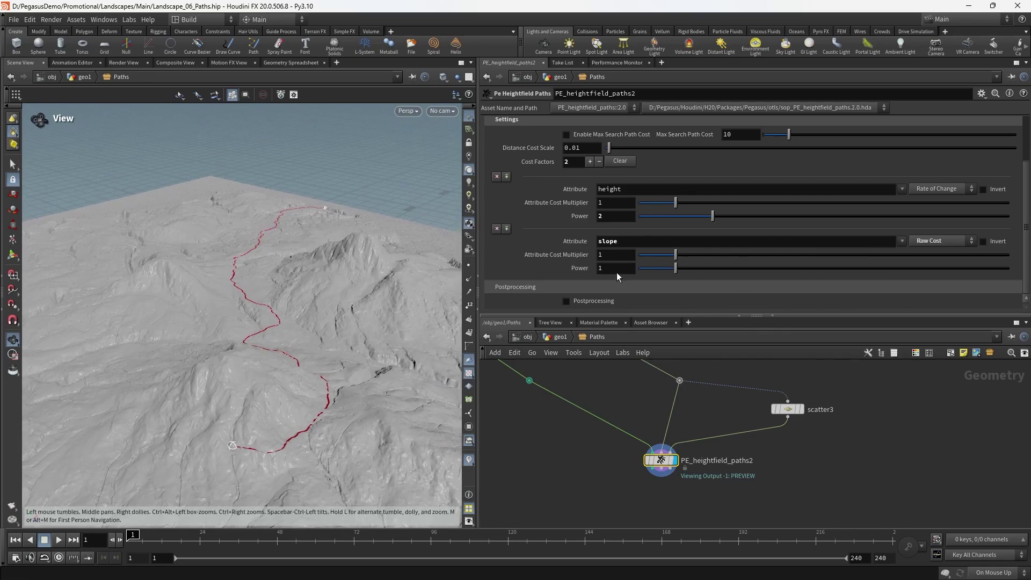
double_click(622, 270)
text(2)
drag(286, 284, 278, 319)
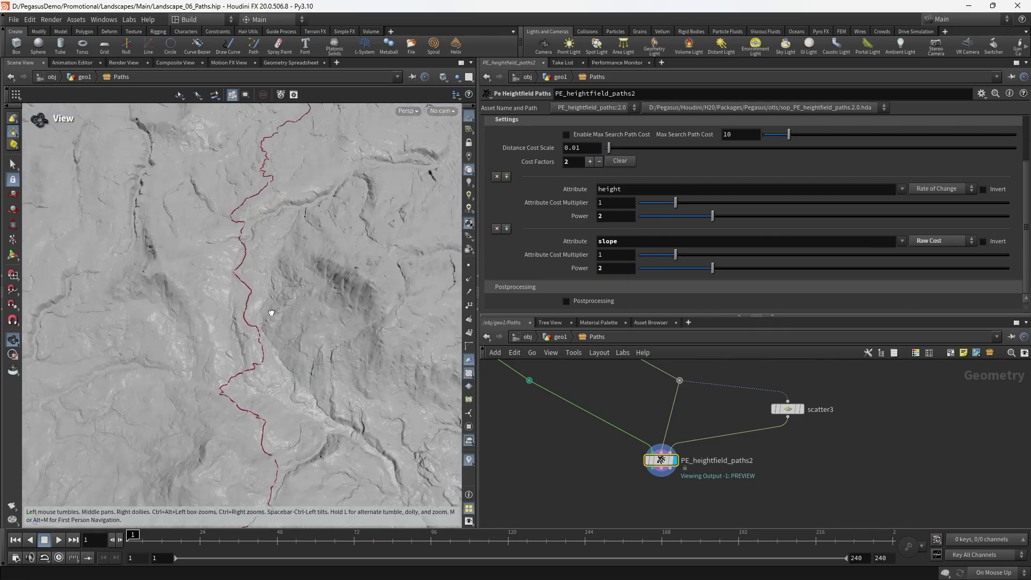
Step: Try a Power of 3 for the slope cost factor, return it to 2, and examine the path up close
drag(271, 306, 301, 252)
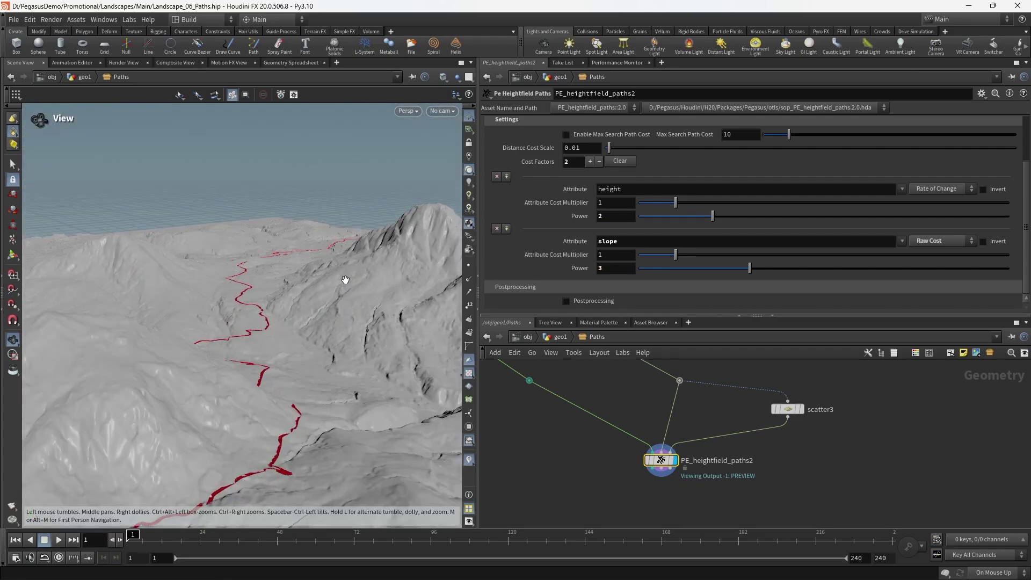
drag(342, 282, 230, 301)
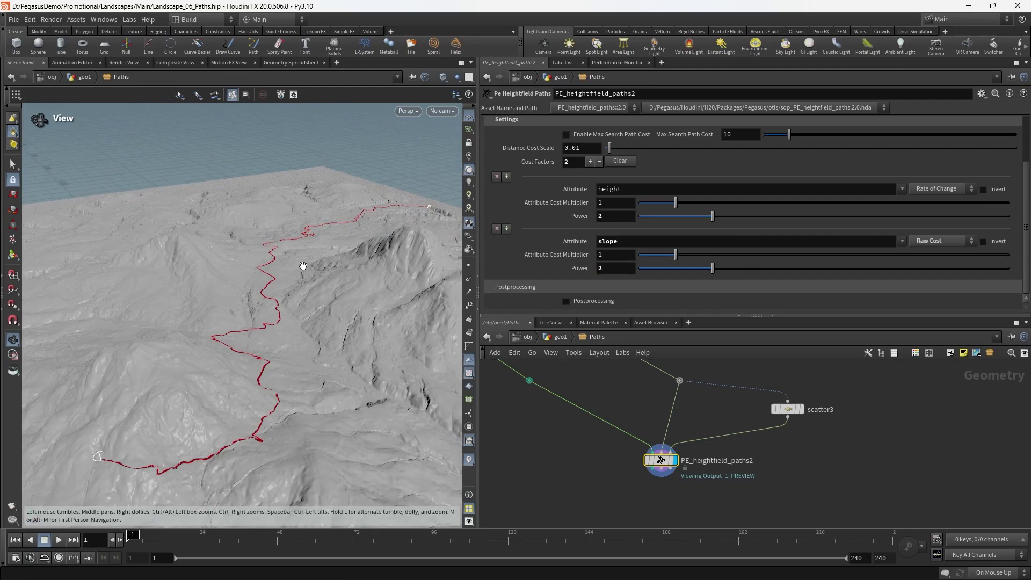
drag(306, 279, 266, 343)
right_drag(266, 343, 331, 368)
drag(331, 368, 342, 340)
right_drag(343, 341, 268, 339)
drag(268, 340, 276, 311)
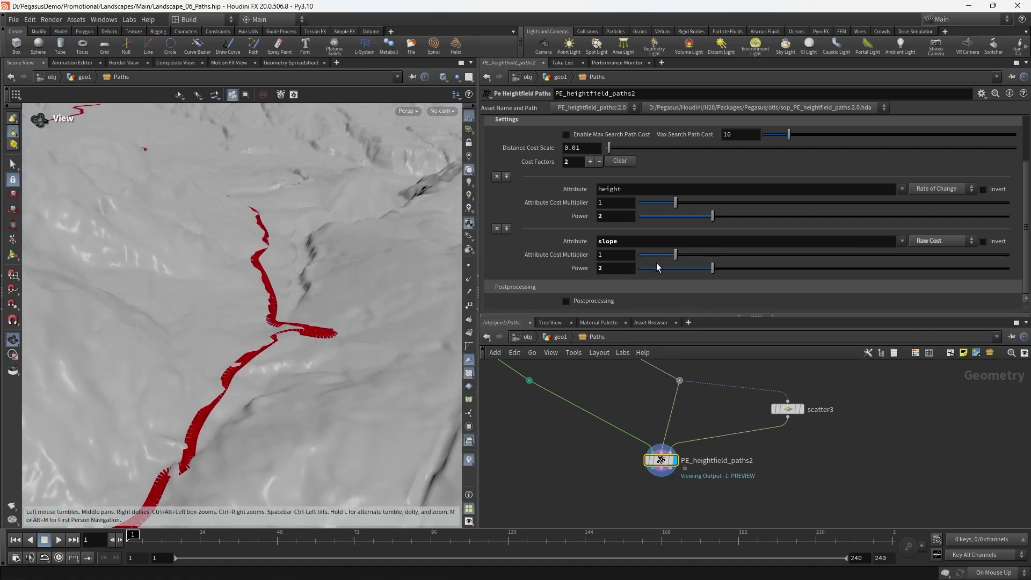
Step: Set the Distance Cost Scale to 0.05 and check the path's sharp bend on the terrain
scroll(579, 177, up, 1)
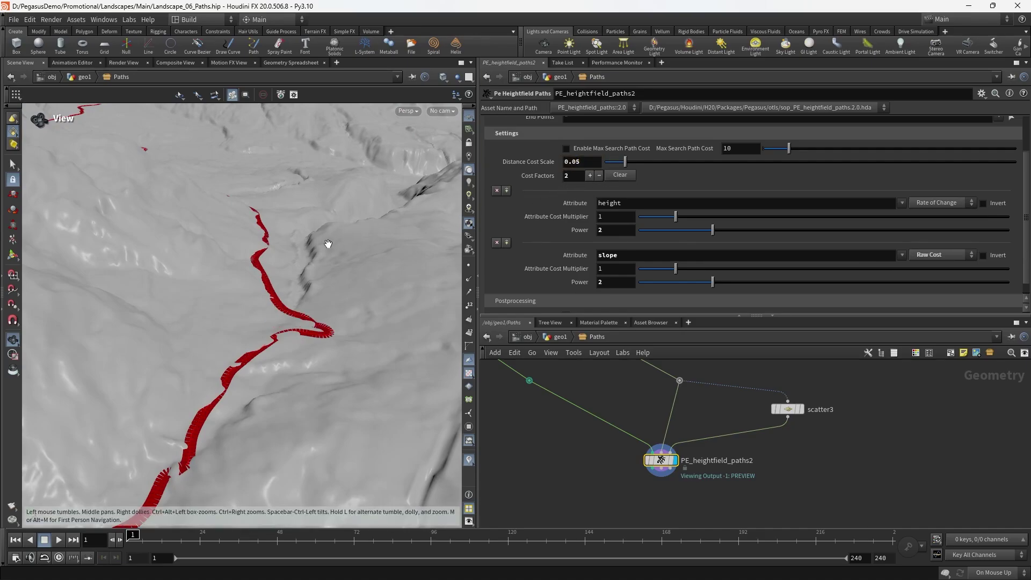
middle_drag(289, 305, 268, 285)
right_drag(268, 284, 168, 230)
drag(168, 231, 89, 301)
right_drag(88, 301, 84, 298)
drag(85, 297, 369, 288)
Step: Add a third cost factor to PE_heightfield_paths2 using the ao attribute as Raw Cost
scroll(608, 257, down, 1)
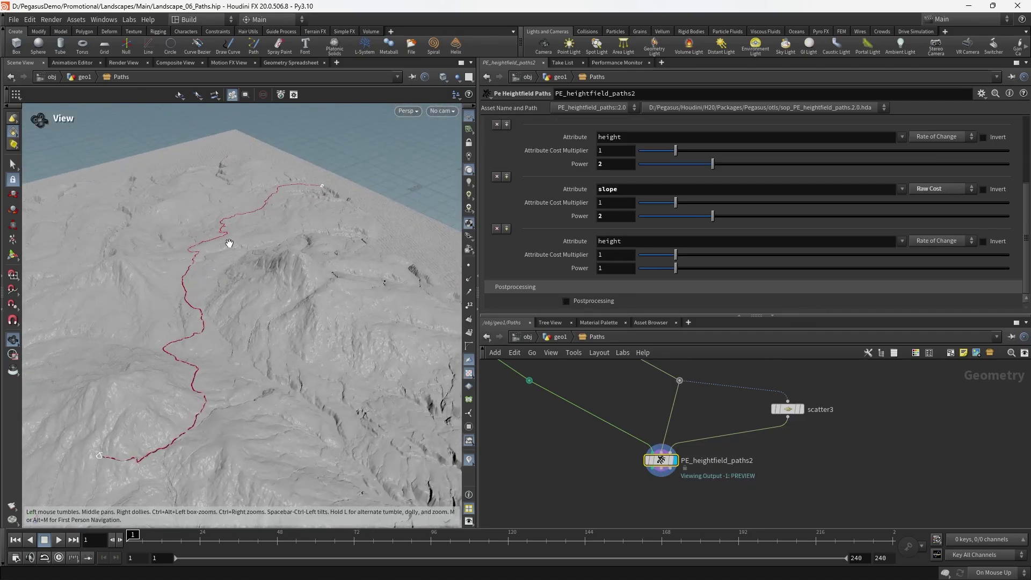
drag(264, 233, 242, 253)
middle_drag(241, 253, 349, 249)
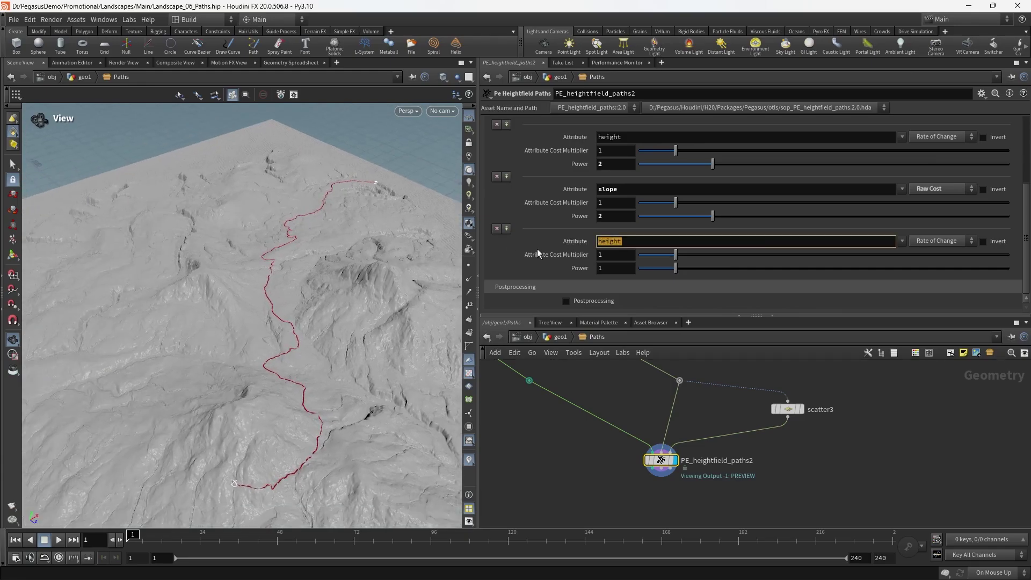
text(ao)
key(Return)
drag(356, 270, 881, 251)
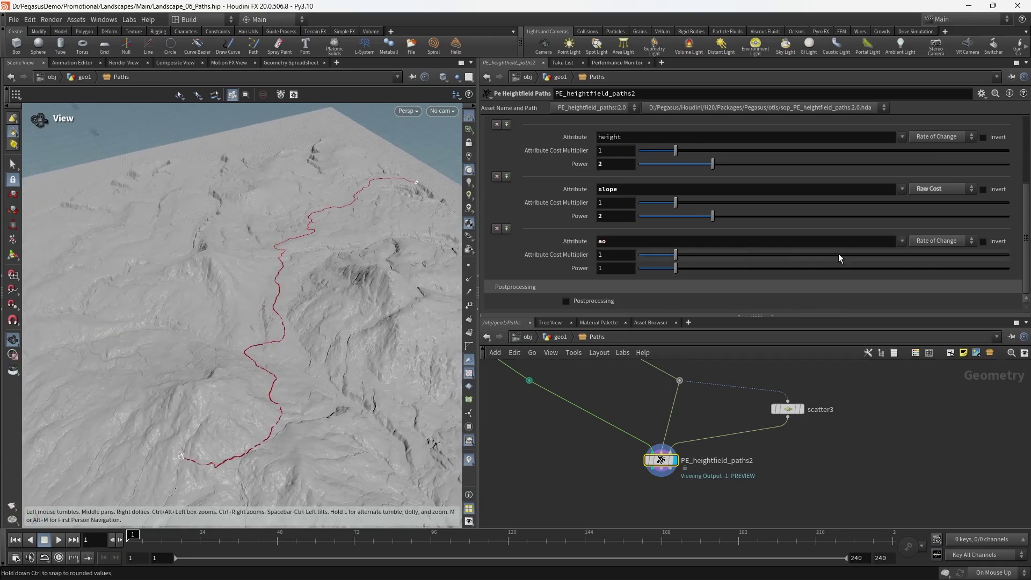
click(933, 264)
Step: Invert the ao cost factor and inspect the recalculated path across the terrain
drag(314, 304, 294, 319)
scroll(305, 299, up, 3)
scroll(288, 311, down, 3)
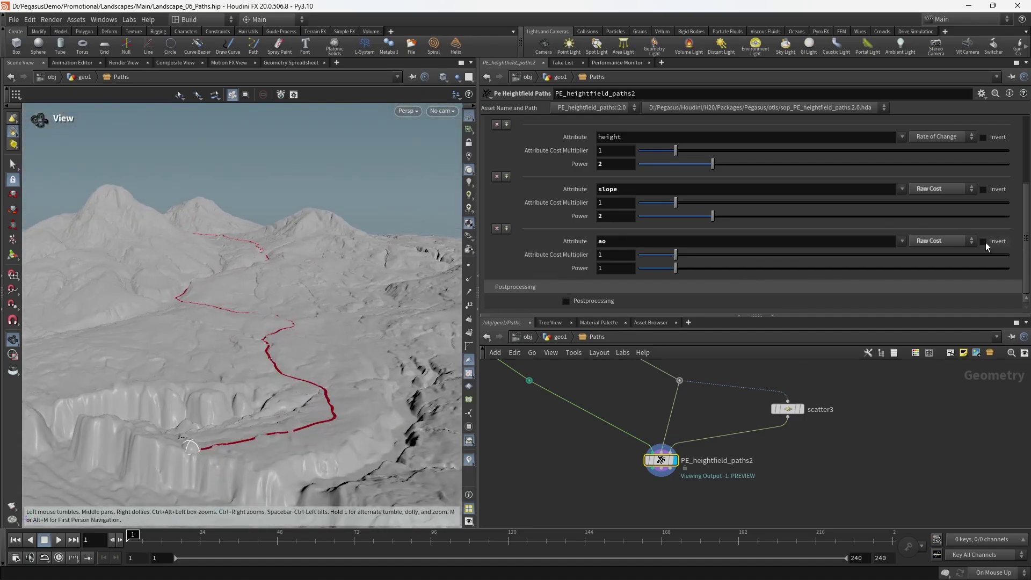
drag(282, 275, 269, 323)
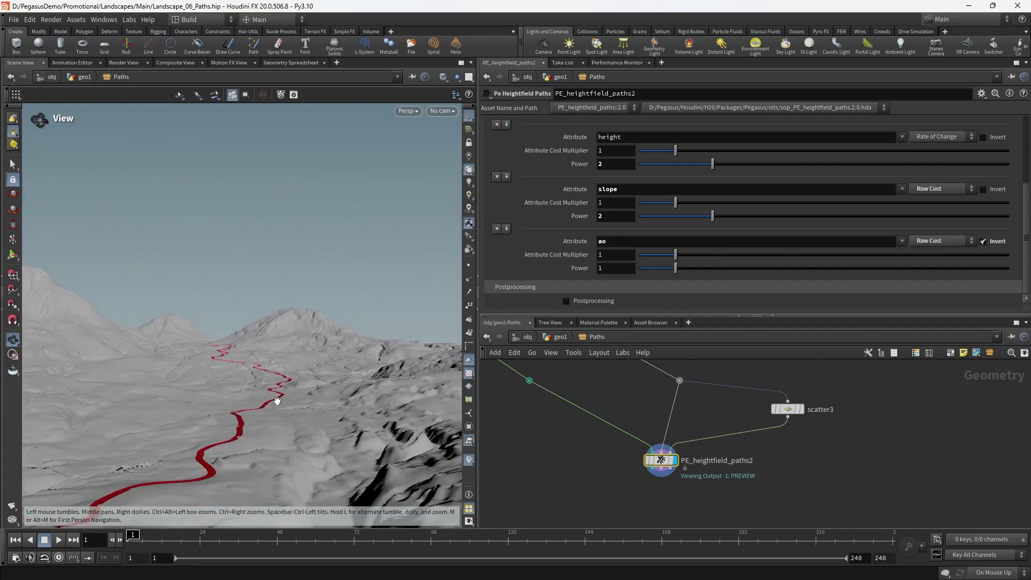
drag(216, 344, 378, 369)
scroll(687, 397, down, 3)
scroll(708, 452, up, 3)
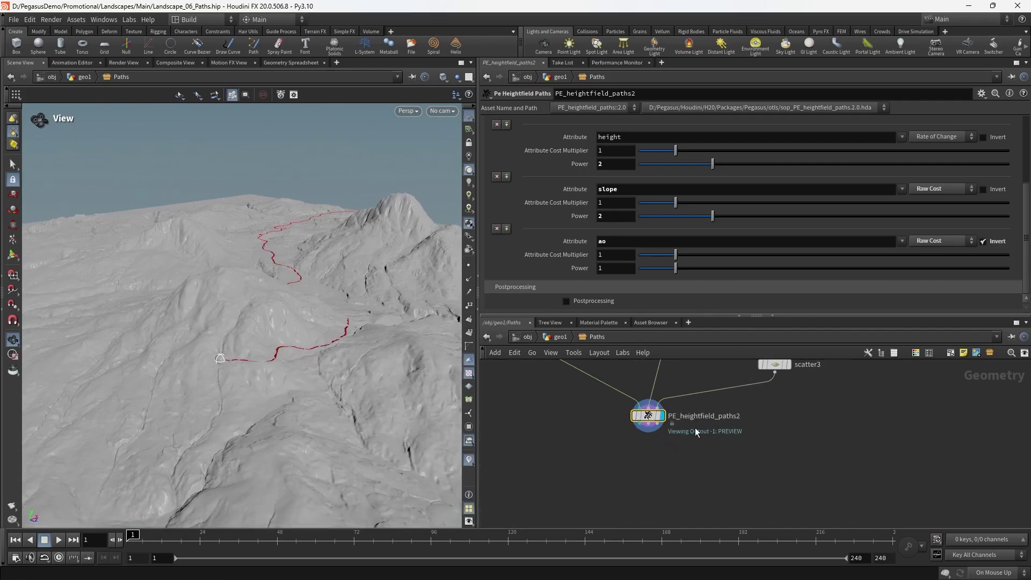
drag(410, 317, 230, 345)
middle_drag(230, 346, 268, 355)
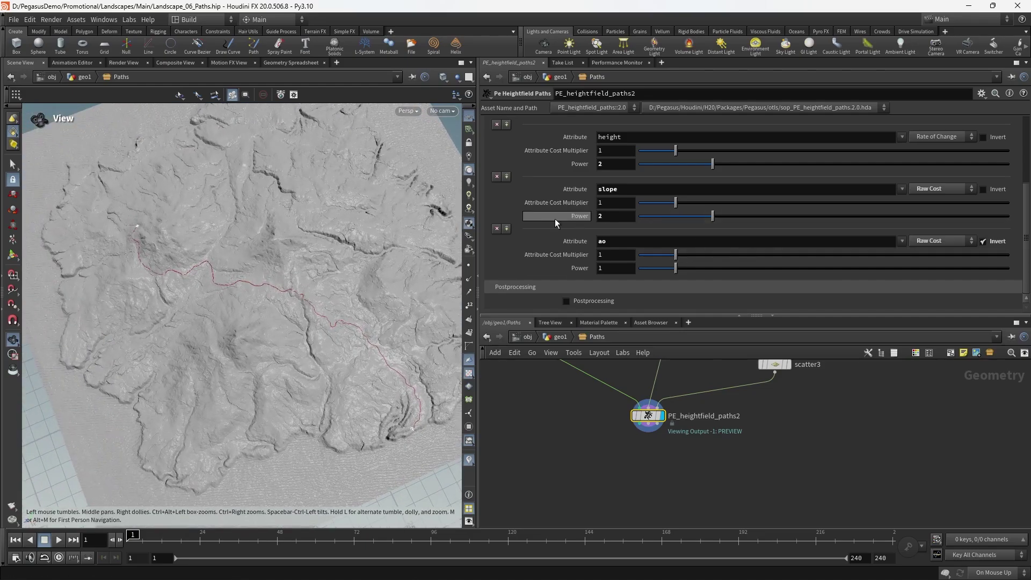
Step: Set the ao cost factor's Power to 2 and examine the recalculated path up close and across the terrain
drag(379, 295, 290, 252)
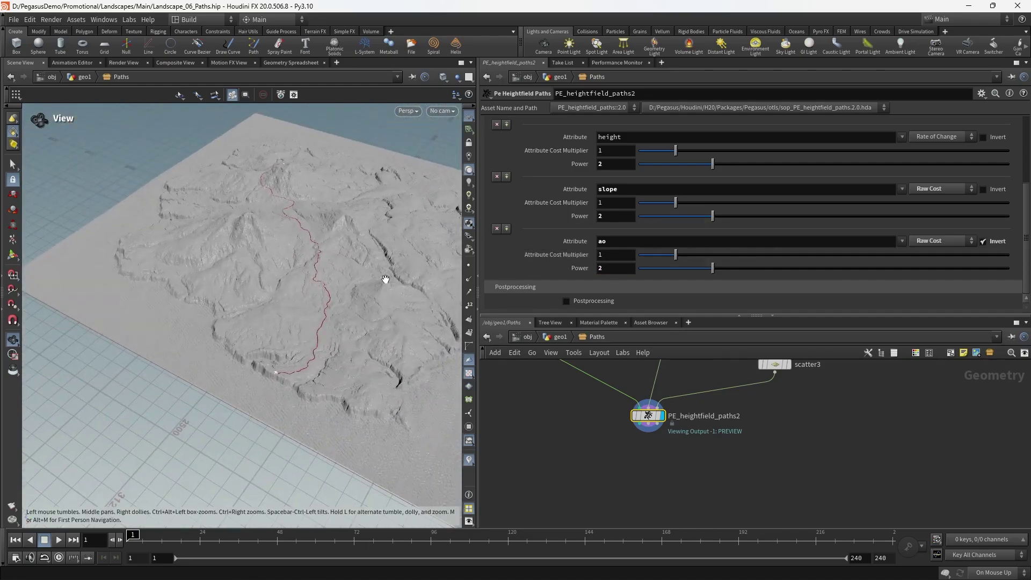
drag(364, 307, 482, 252)
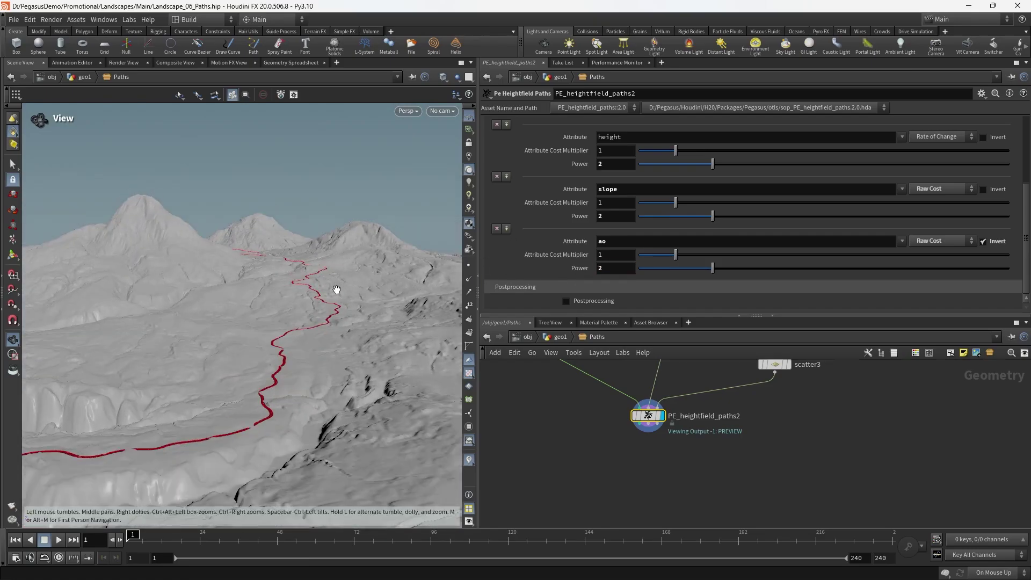
drag(337, 290, 284, 349)
scroll(301, 328, down, 5)
scroll(651, 456, down, 3)
scroll(644, 442, up, 3)
drag(645, 442, 646, 453)
scroll(648, 453, down, 1)
drag(338, 341, 333, 375)
Step: Add a PE Interactively Add Points node beside scatter3 in the Paths network
middle_drag(815, 433, 751, 444)
click(687, 409)
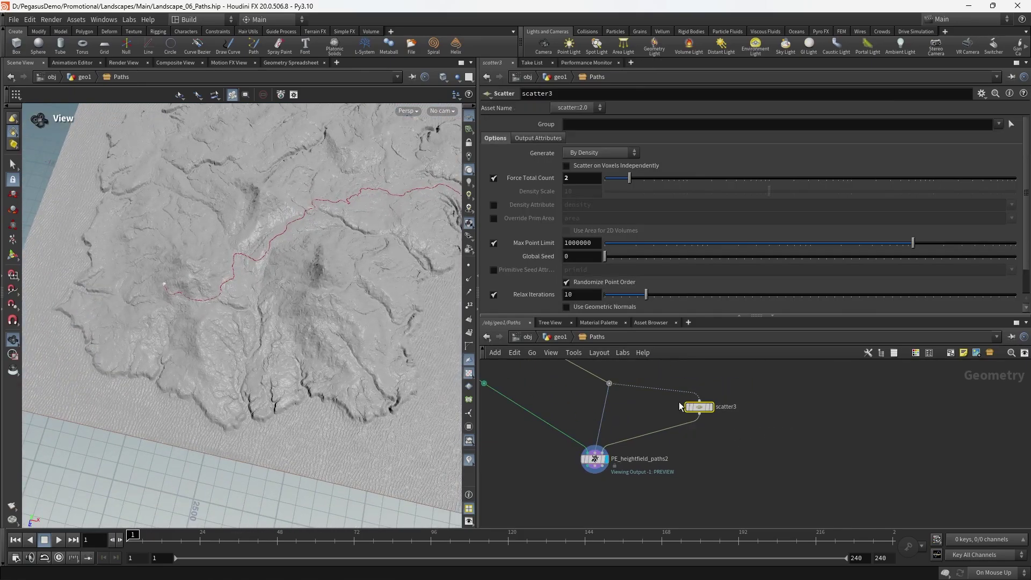
key(Tab)
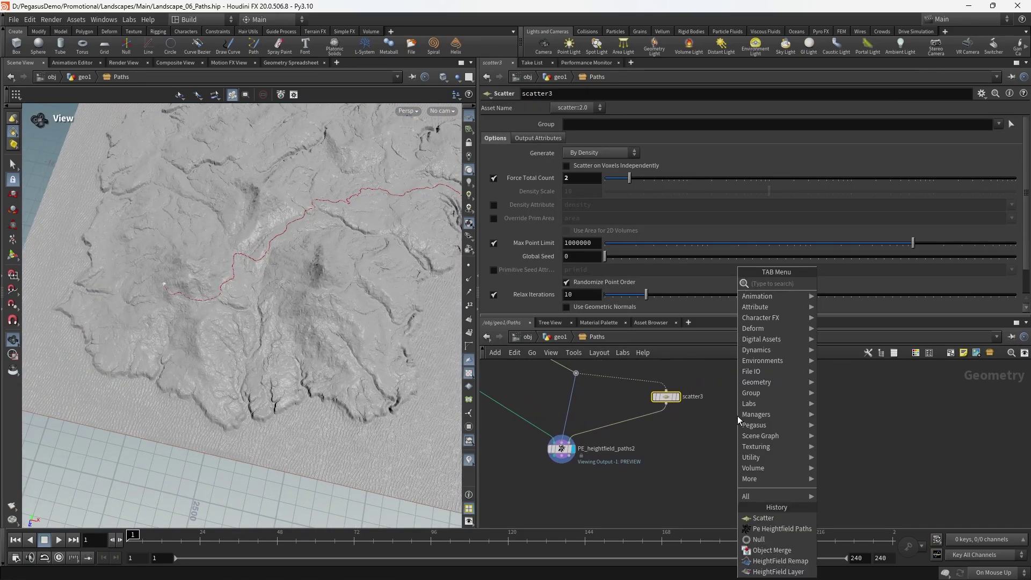
text(inter)
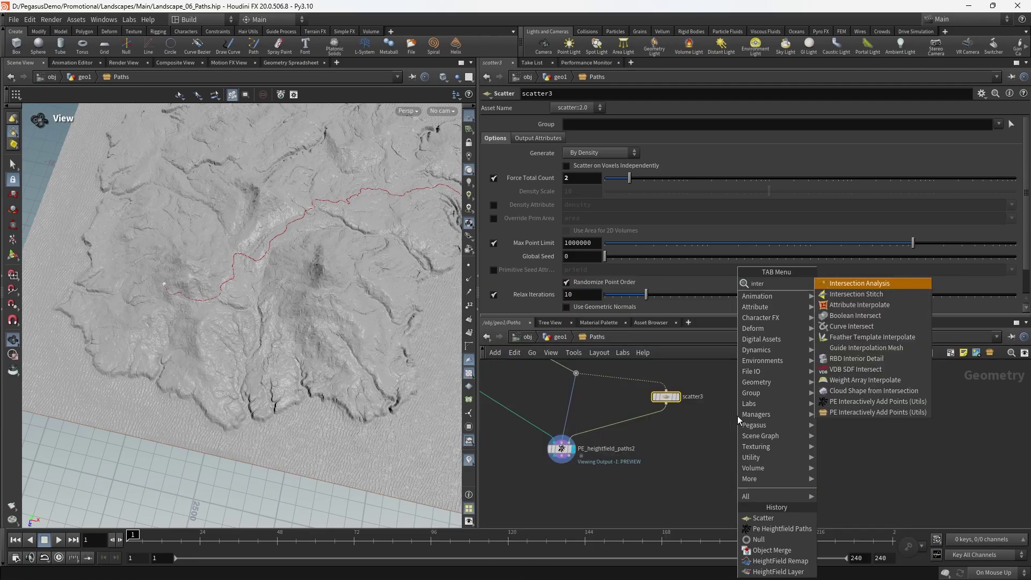
text(act)
key(Return)
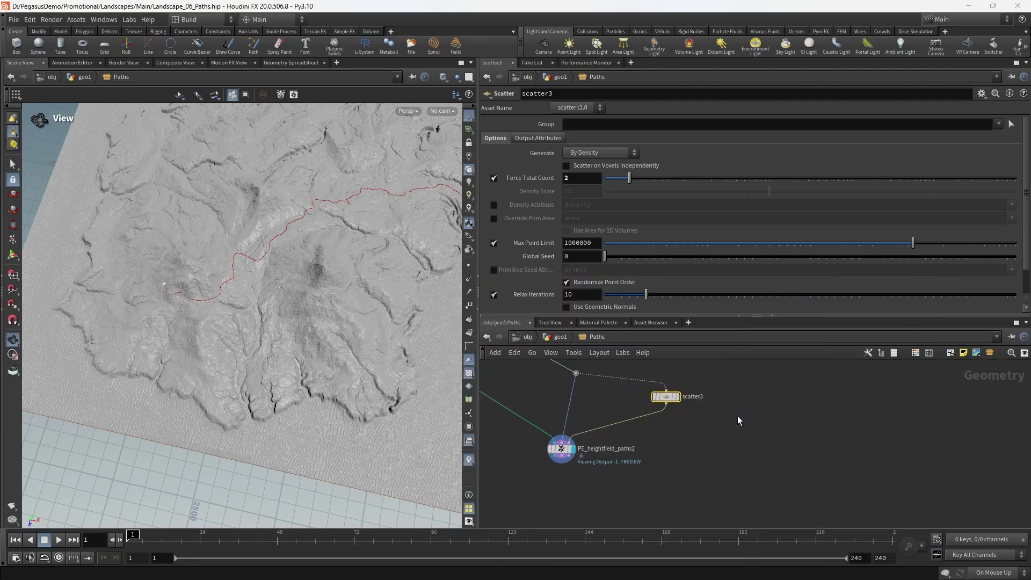
click(737, 416)
middle_drag(712, 460, 715, 433)
scroll(725, 398, up, 1)
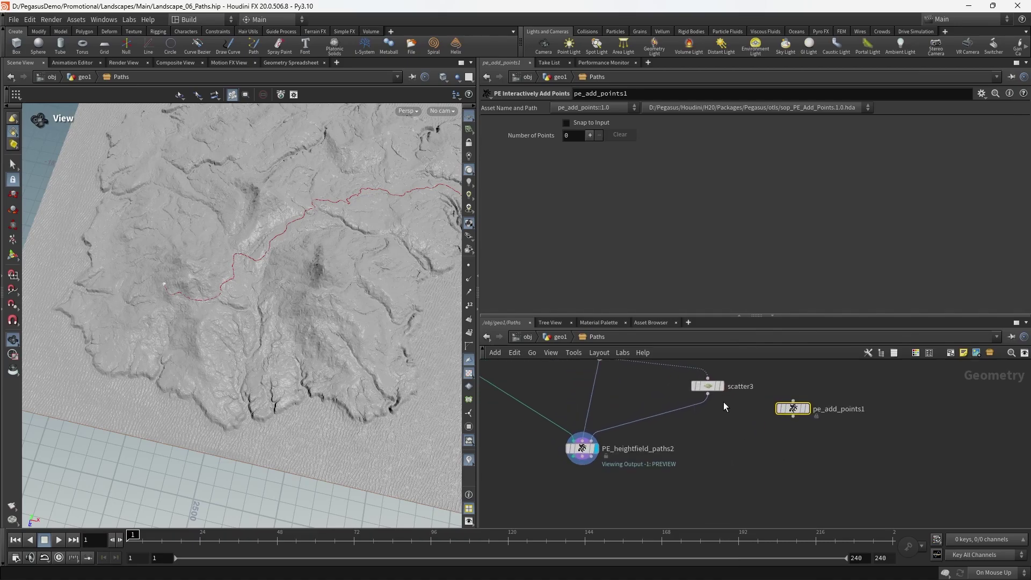
Step: Delete scatter3 and move pe_add_points1 closer to PE_heightfield_paths2
drag(707, 387, 744, 376)
scroll(737, 401, down, 1)
middle_drag(737, 402, 741, 439)
click(743, 417)
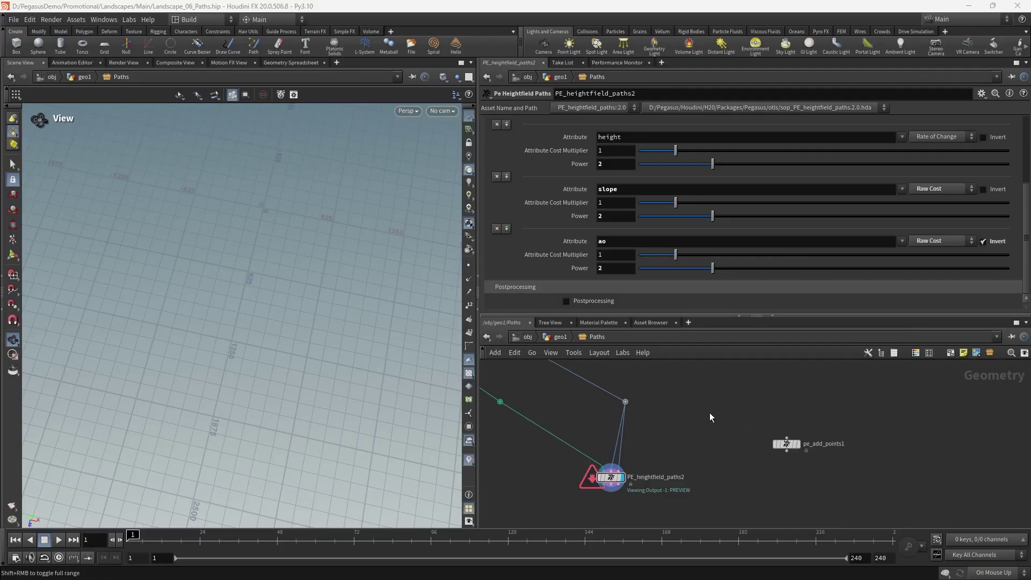
middle_drag(659, 403, 652, 388)
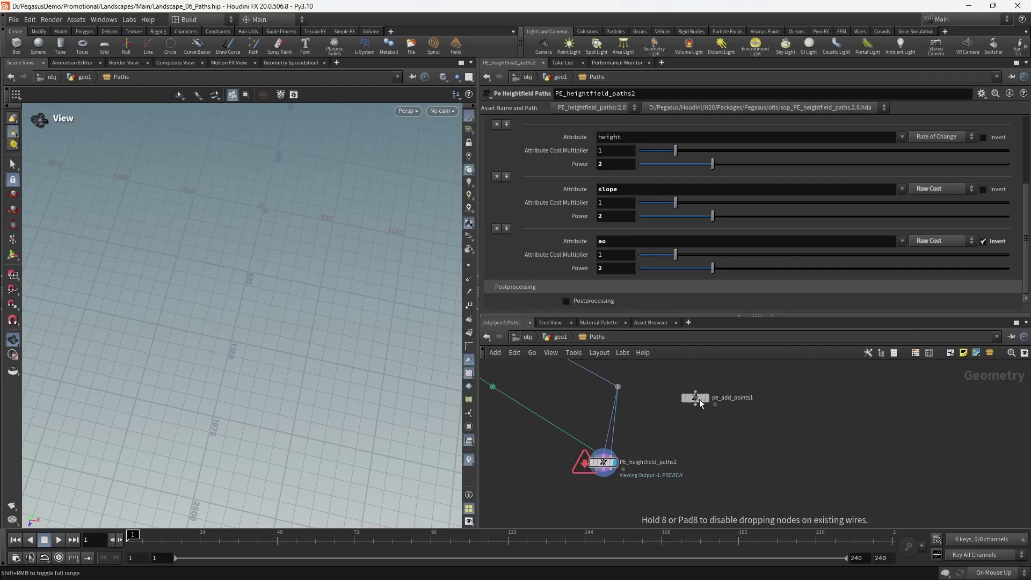
drag(737, 389, 678, 433)
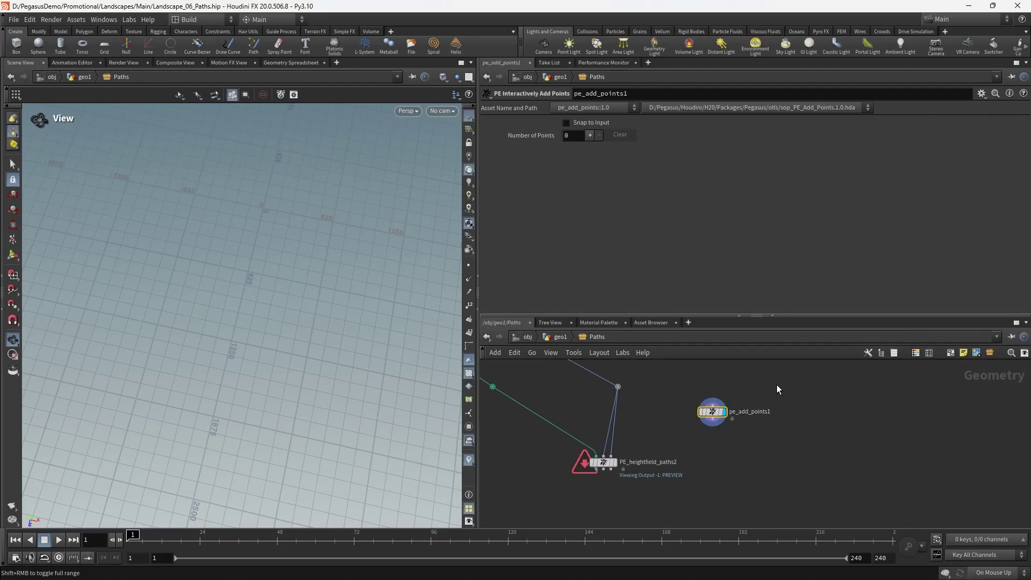
Step: Display the heightfield_copylayer2 terrain in the viewport as a reference while keeping pe_add_points1 selected
scroll(340, 246, down, 4)
drag(306, 271, 327, 235)
scroll(663, 439, down, 3)
middle_drag(664, 439, 718, 490)
scroll(657, 410, down, 3)
middle_drag(657, 410, 753, 481)
scroll(589, 416, up, 4)
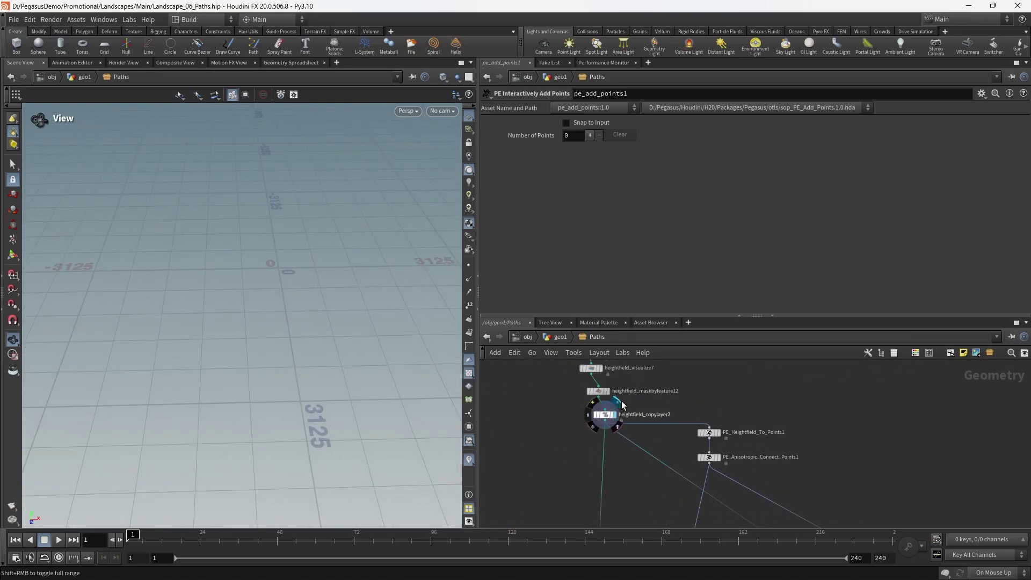
click(615, 414)
drag(299, 274, 336, 241)
scroll(336, 255, up, 4)
scroll(859, 451, down, 4)
middle_drag(940, 504, 790, 384)
scroll(781, 402, up, 6)
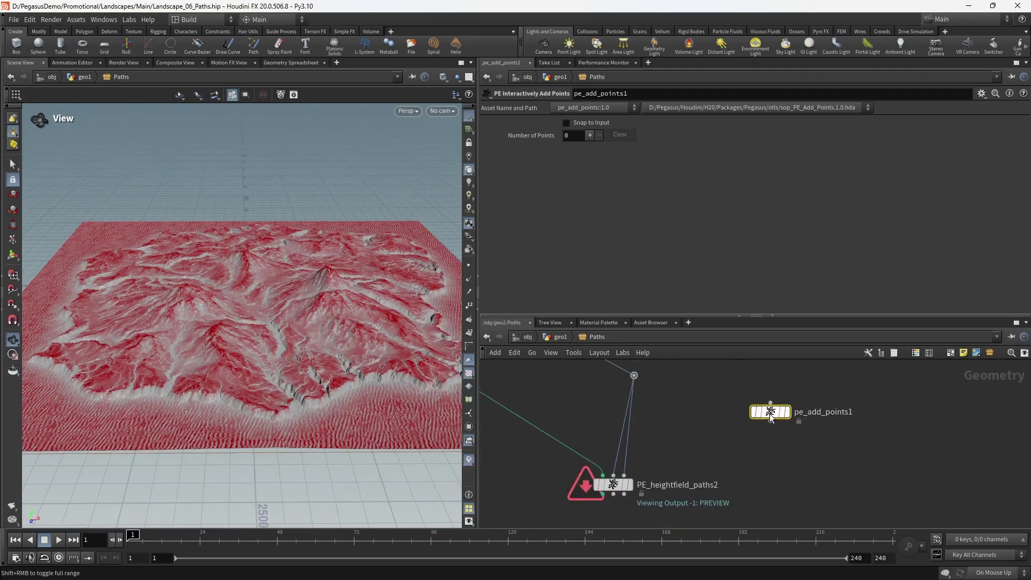
Step: Place one point with pe_add_points1 on the terrain's front coast, at about (367, 0, 1491)
key(Return)
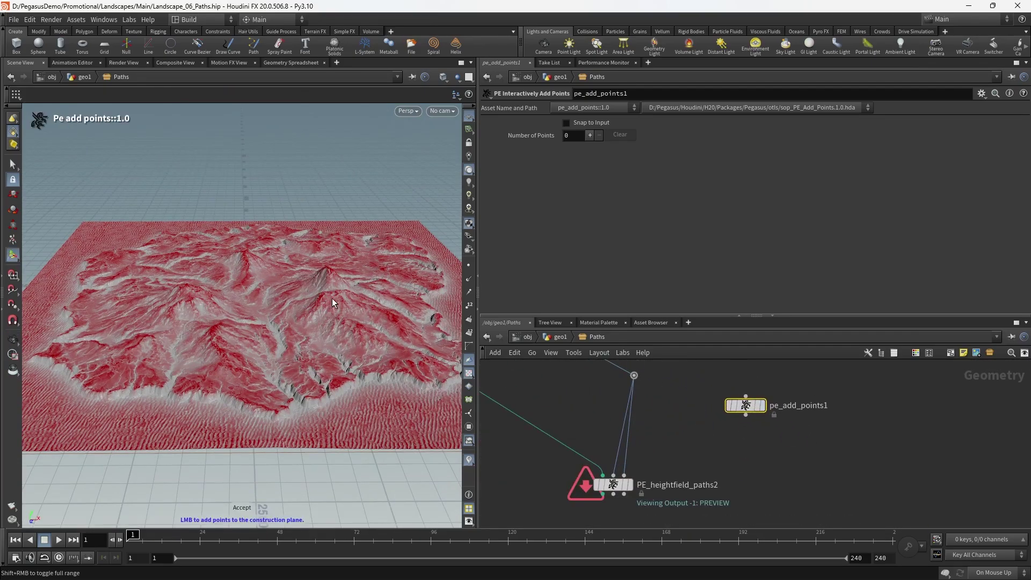
key(Escape)
drag(343, 280, 308, 279)
right_drag(308, 279, 329, 394)
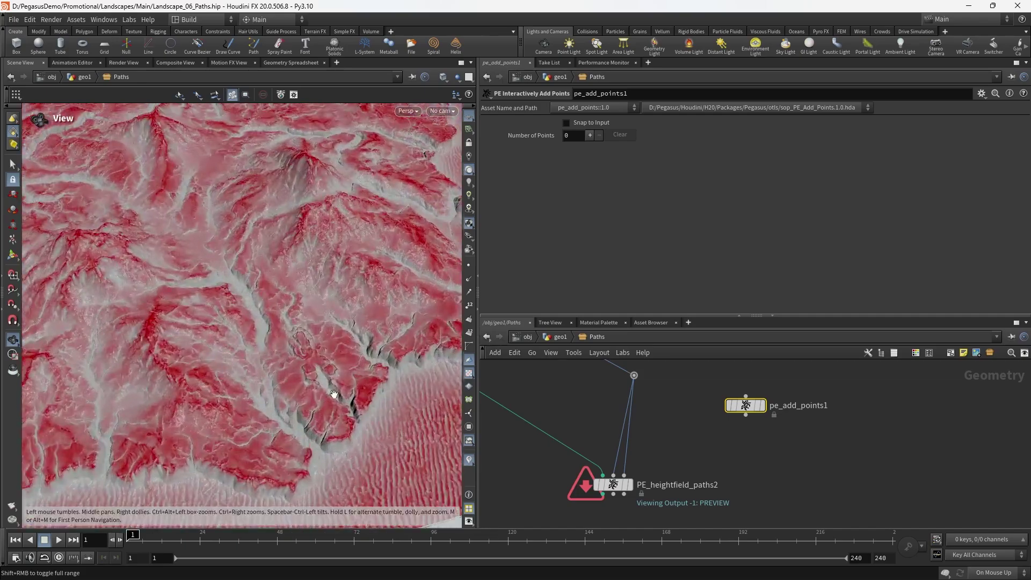
drag(329, 394, 288, 375)
right_drag(346, 384, 344, 393)
drag(344, 393, 299, 347)
right_drag(299, 347, 324, 329)
drag(324, 329, 271, 333)
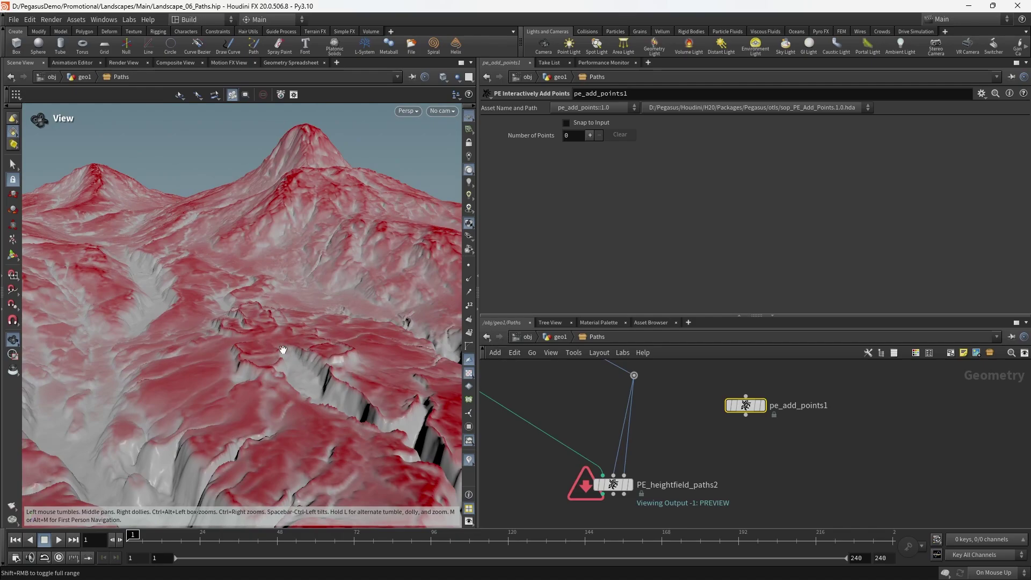
drag(274, 347, 292, 363)
right_drag(292, 363, 71, 400)
drag(300, 366, 301, 339)
click(271, 332)
key(Escape)
key(Return)
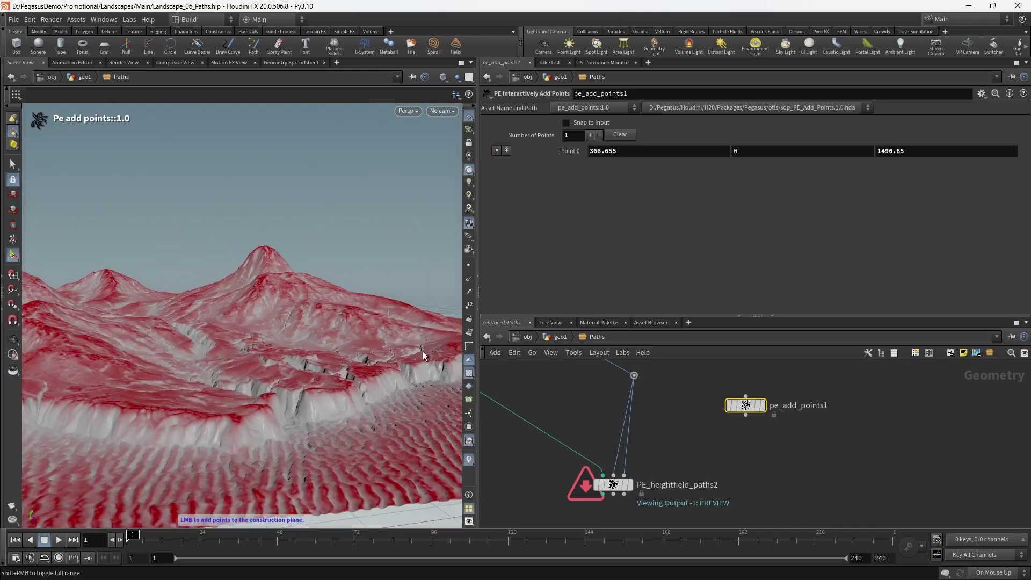
key(Escape)
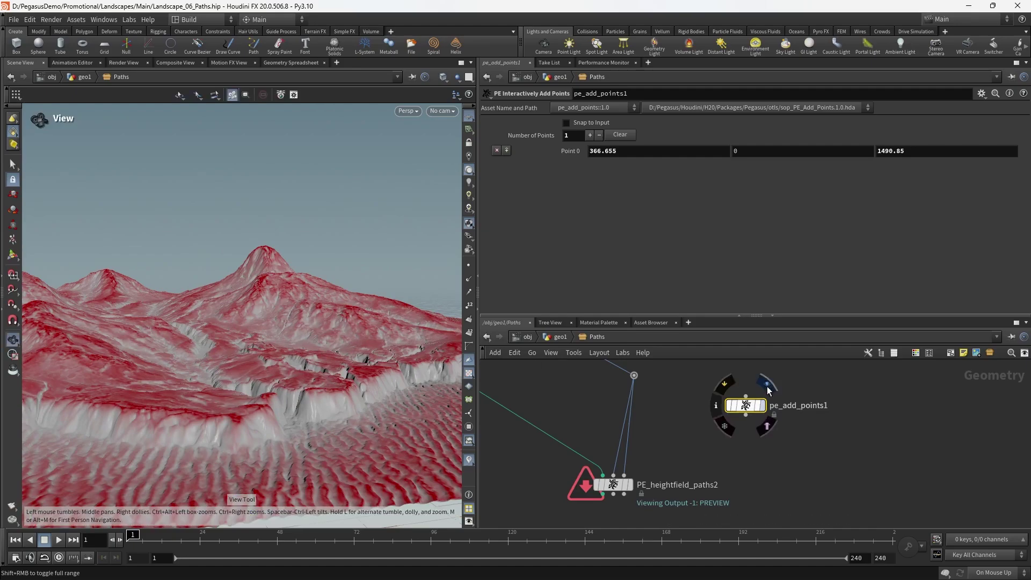
Step: Display pe_add_points1 to check its placed point, and bring back the heightfield_copylayer2 terrain
click(767, 387)
mouse_move(350, 357)
mouse_down()
mouse_move(320, 380)
mouse_move(296, 340)
mouse_move(338, 355)
mouse_up()
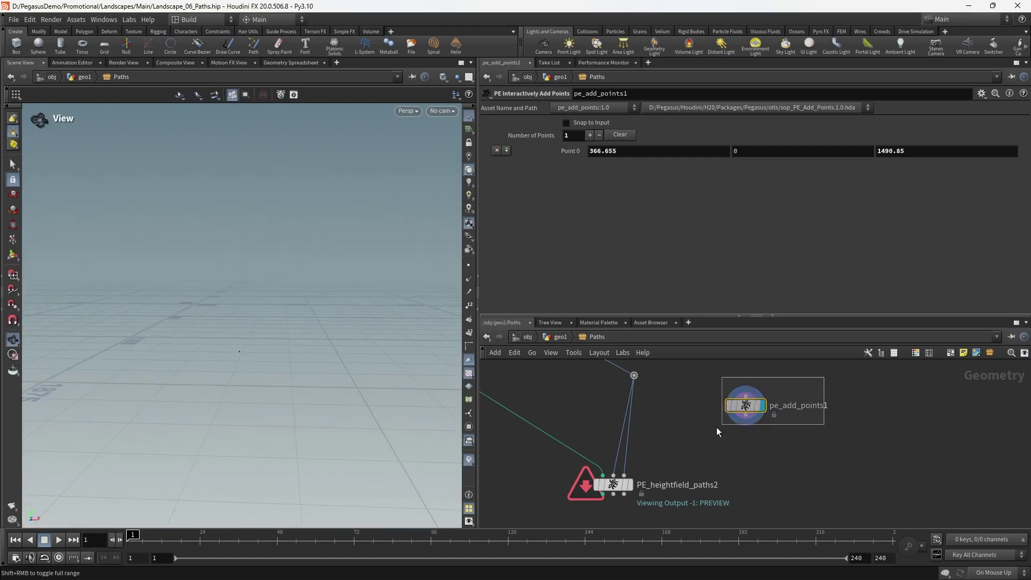
scroll(716, 436, down, 6)
middle_drag(647, 371, 812, 503)
scroll(614, 418, up, 3)
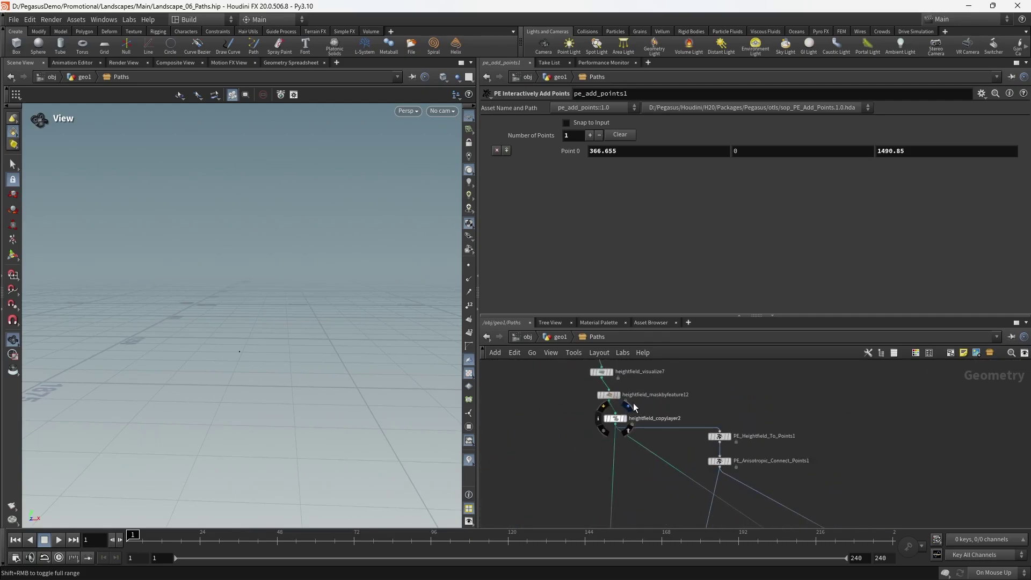
click(628, 406)
drag(340, 359, 329, 410)
scroll(868, 476, down, 3)
middle_drag(869, 476, 667, 344)
drag(313, 328, 292, 258)
scroll(317, 365, down, 8)
scroll(787, 417, up, 4)
scroll(324, 321, up, 5)
drag(323, 321, 305, 304)
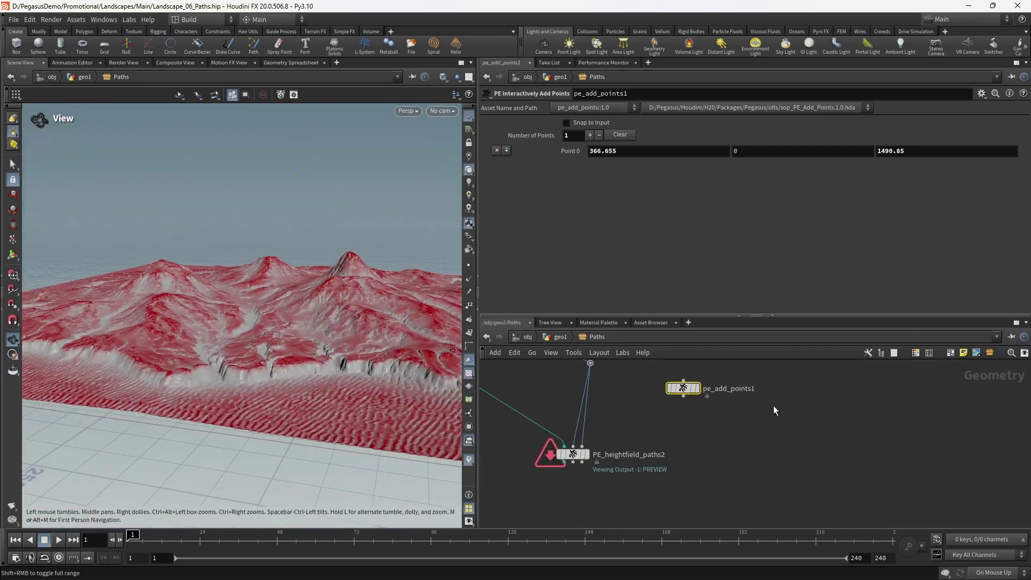
Step: Rename pe_add_points1 as start_point
double_click(739, 388)
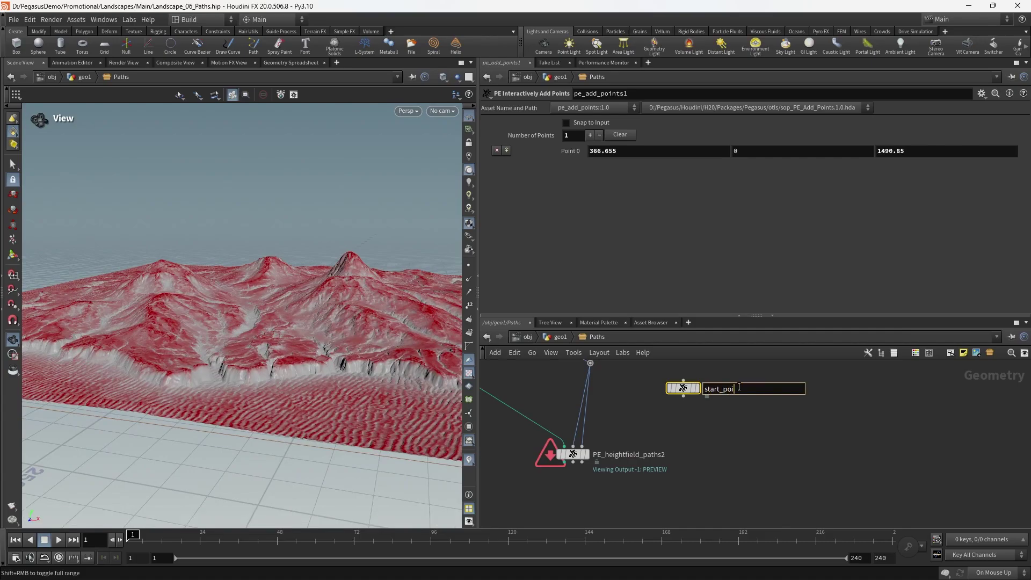
text(start_point)
key(Return)
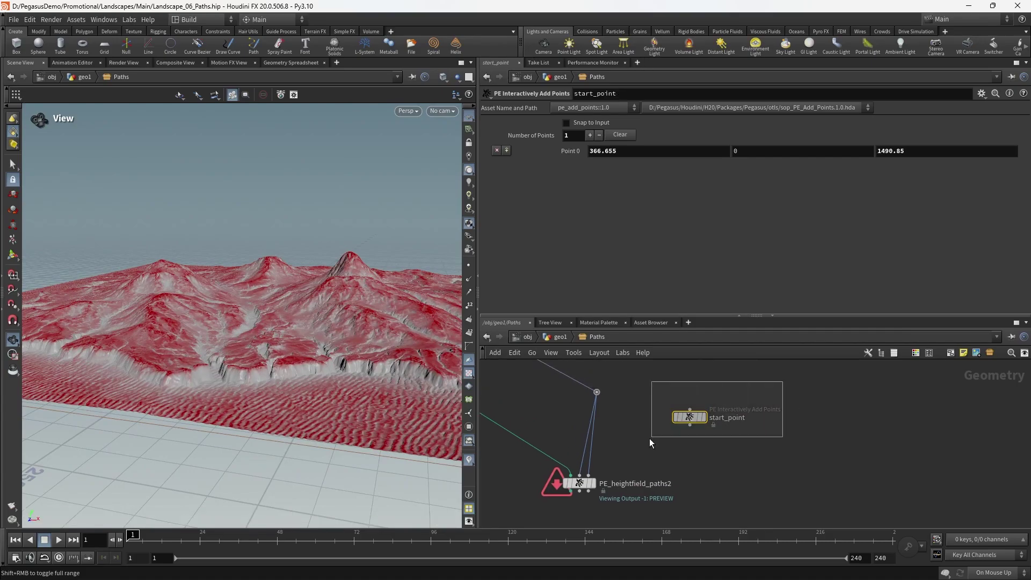
Step: Duplicate the start_point node and name the copy ends_points
drag(648, 439, 648, 439)
key(ctrl+c)
key(ctrl+v)
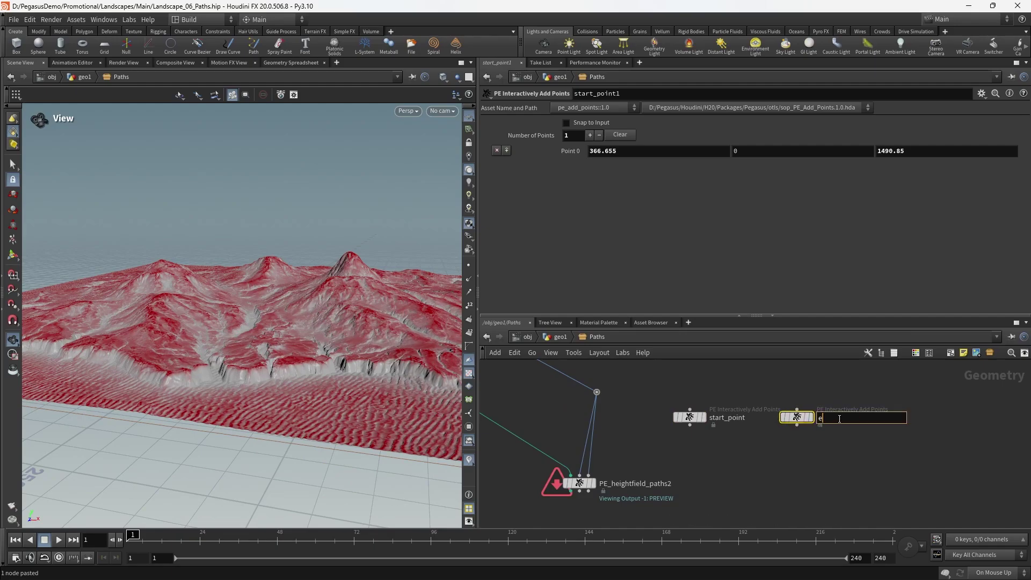
text(ends_points)
key(Return)
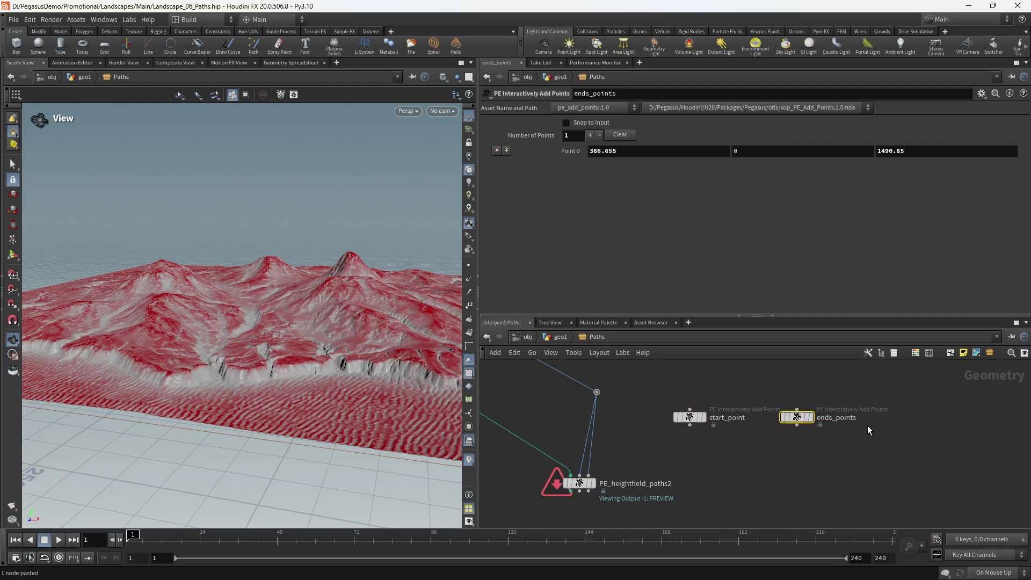
Step: Replace the copied point in ends_points with three points on mountain peaks, at about (-445, 0, 849), (-20, 0, -23) and (692, 0, 643)
click(620, 134)
drag(865, 454, 785, 395)
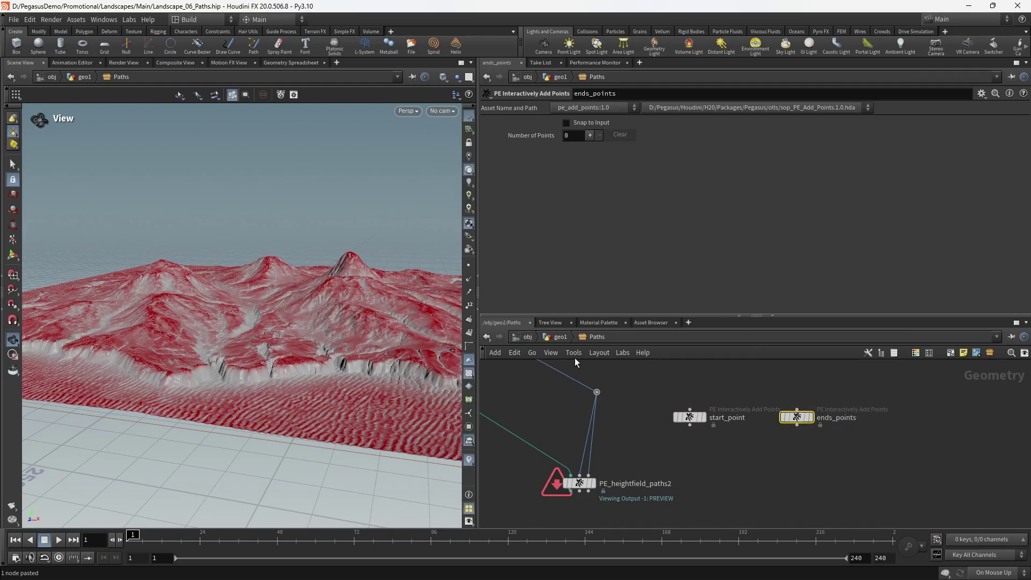
drag(329, 247, 344, 408)
drag(335, 298, 340, 329)
scroll(355, 277, down, 8)
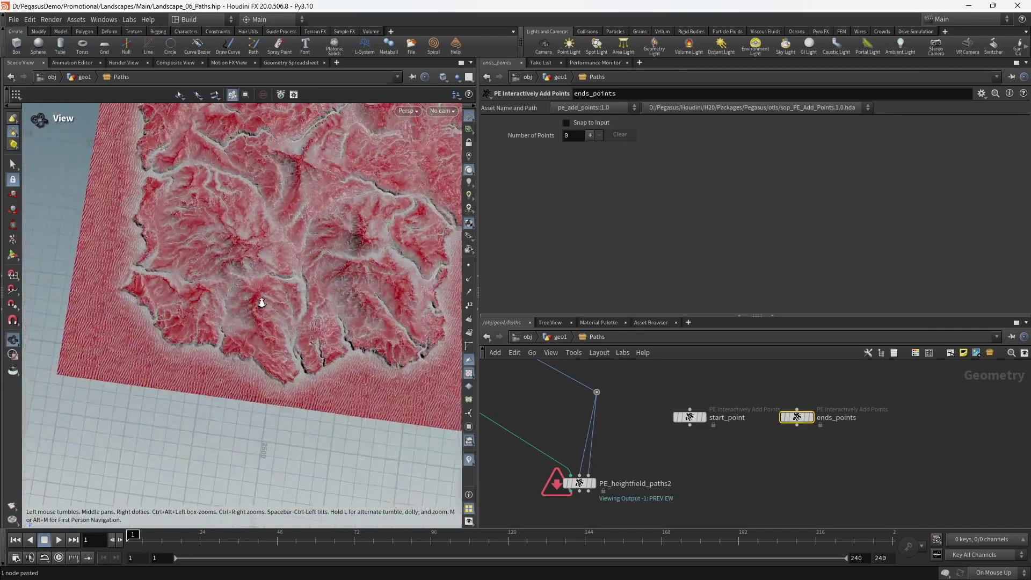
scroll(349, 351, up, 10)
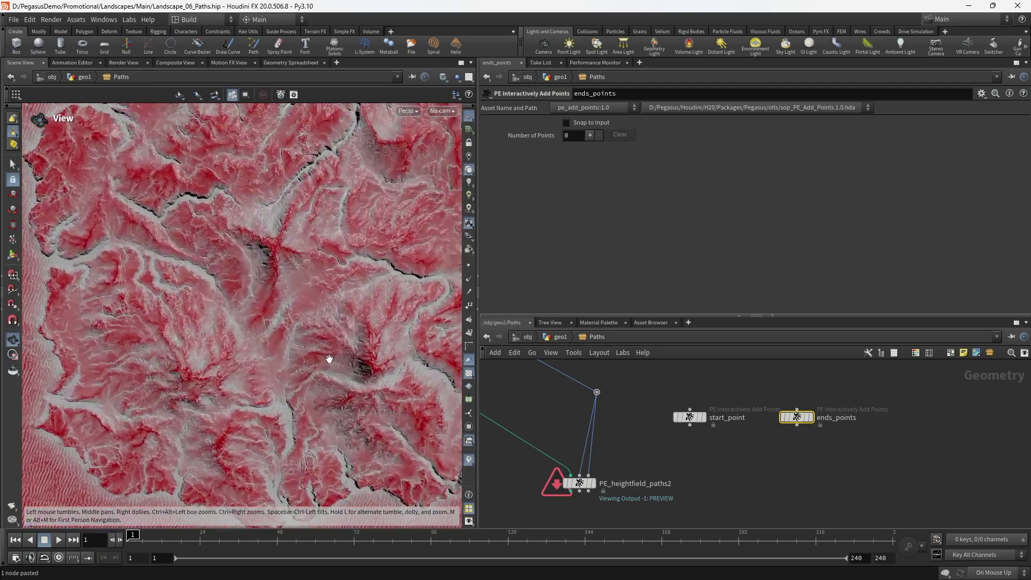
scroll(330, 359, down, 4)
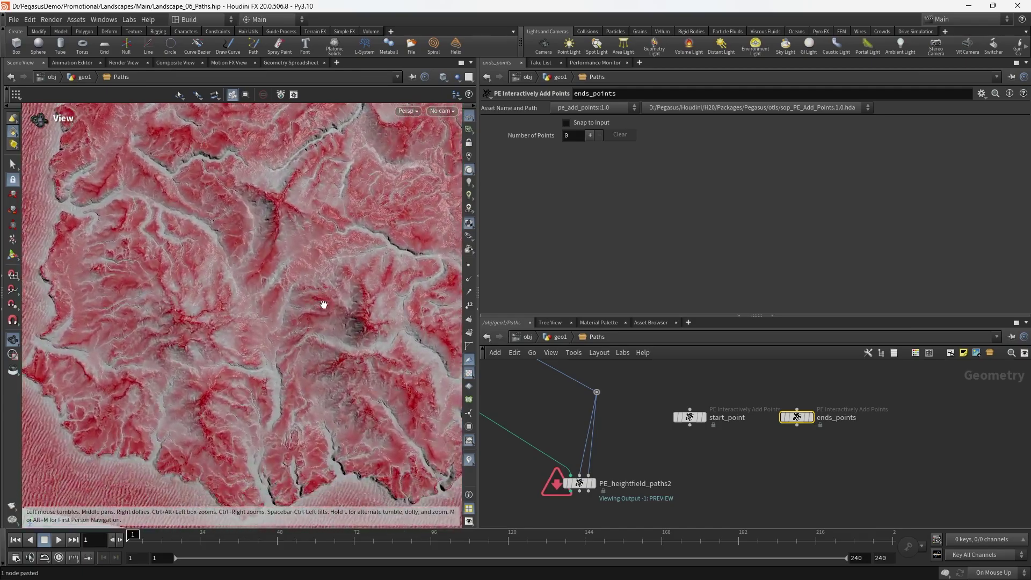
key(Return)
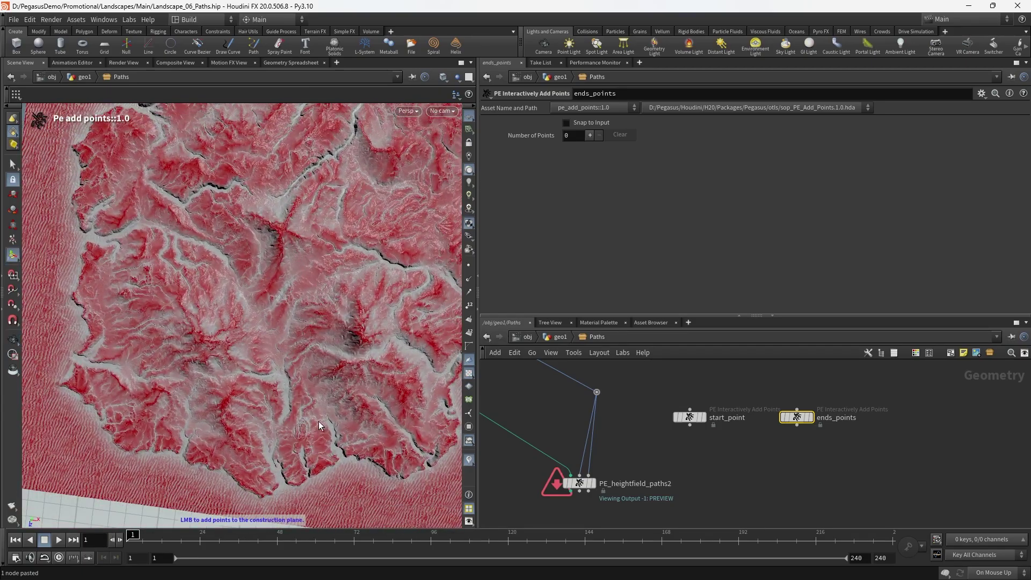
click(207, 344)
click(283, 244)
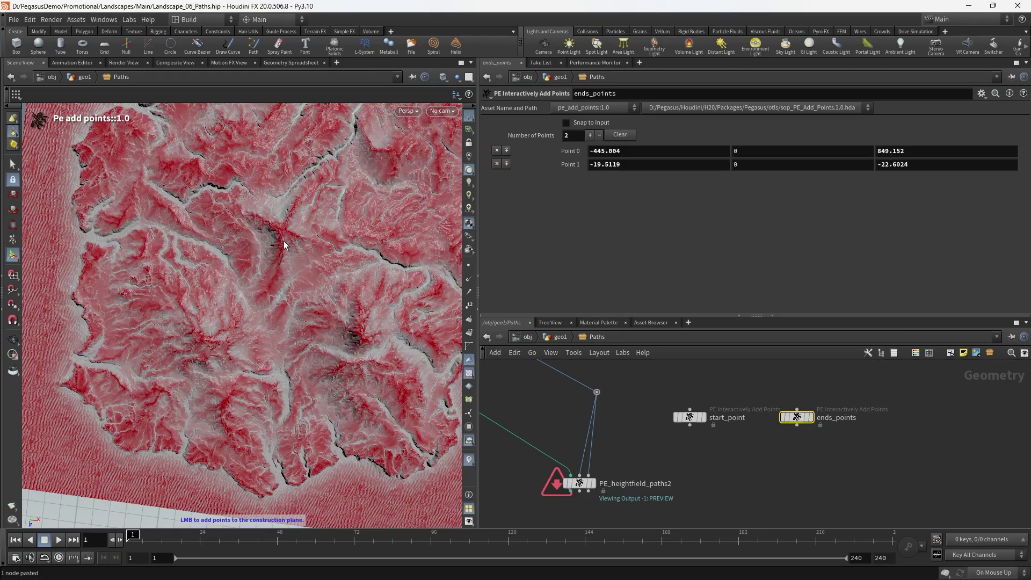
click(362, 338)
key(Escape)
Step: Display ends_points alone and examine the height of its points from a low angle
drag(272, 340, 310, 298)
middle_drag(769, 456, 759, 437)
click(801, 396)
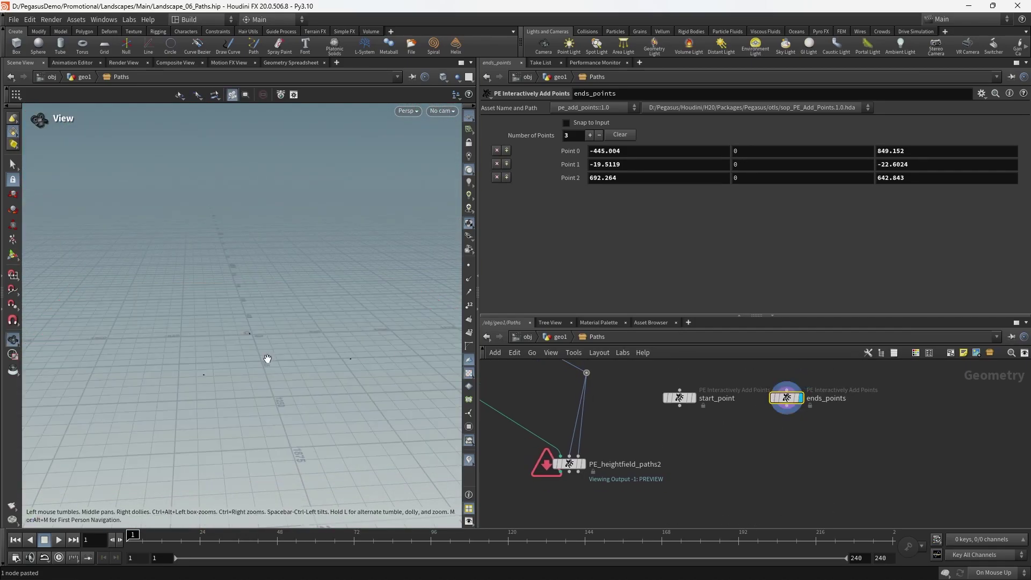
drag(267, 358, 260, 338)
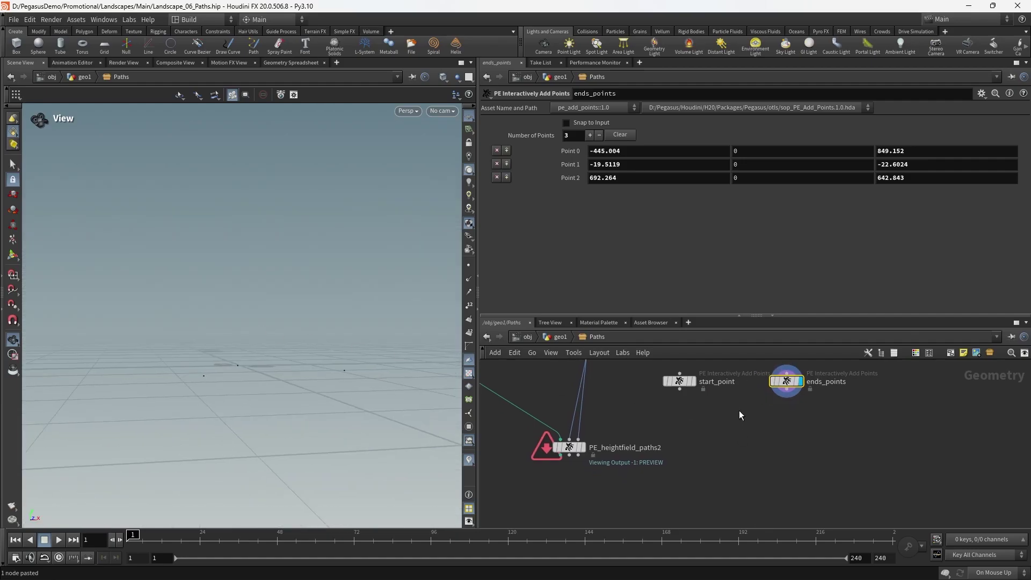
mouse_move(283, 350)
mouse_down()
mouse_move(253, 349)
mouse_move(274, 342)
mouse_up()
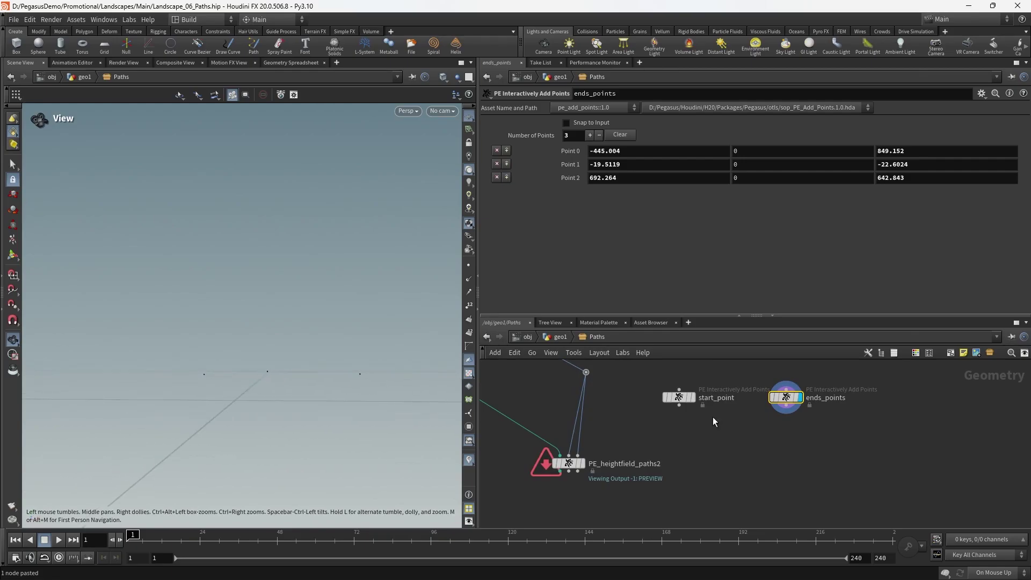
Step: Enable Snap to Input on start_point and ends_points together
shift+drag(757, 426, 651, 374)
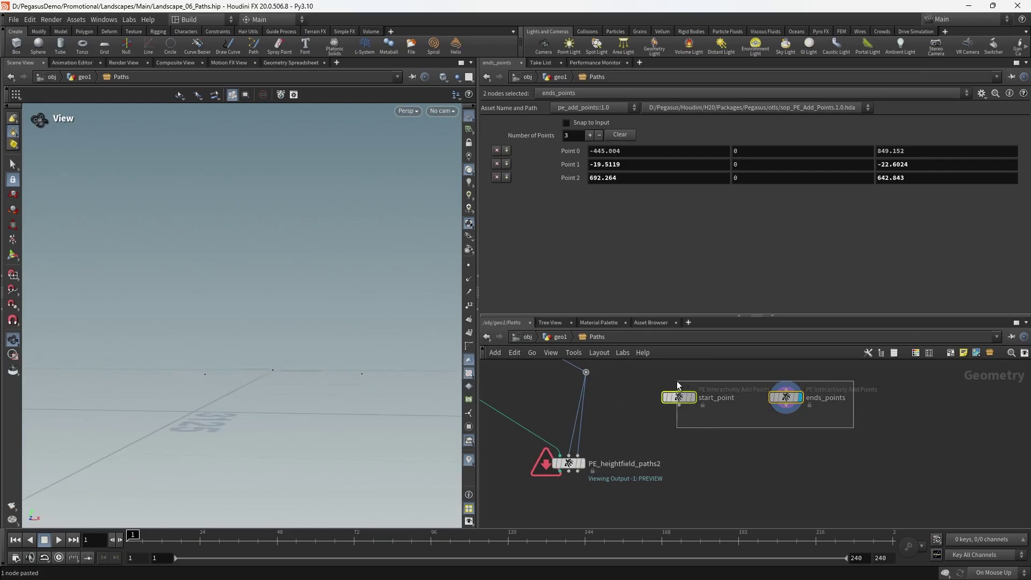
middle_drag(645, 375, 662, 397)
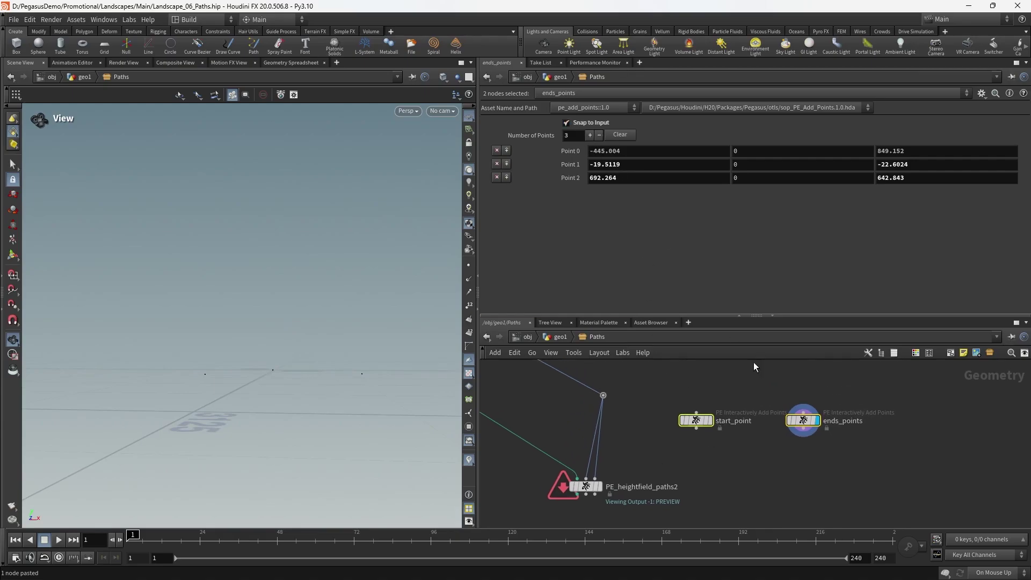
Step: Connect the output wire of the point network feeding PE_heightfield_paths2 to the inputs of start_point and ends_points
click(784, 447)
drag(398, 392, 287, 339)
middle_drag(784, 423, 765, 435)
scroll(766, 433, up, 1)
mouse_move(635, 390)
middle_down()
mouse_move(722, 400)
mouse_move(727, 389)
mouse_move(704, 378)
middle_up()
drag(714, 369, 629, 441)
middle_drag(604, 422, 610, 447)
drag(689, 433, 580, 414)
middle_drag(756, 488, 736, 442)
Step: Display start_point and ends_points in turn to check the height of their snapped points
click(687, 401)
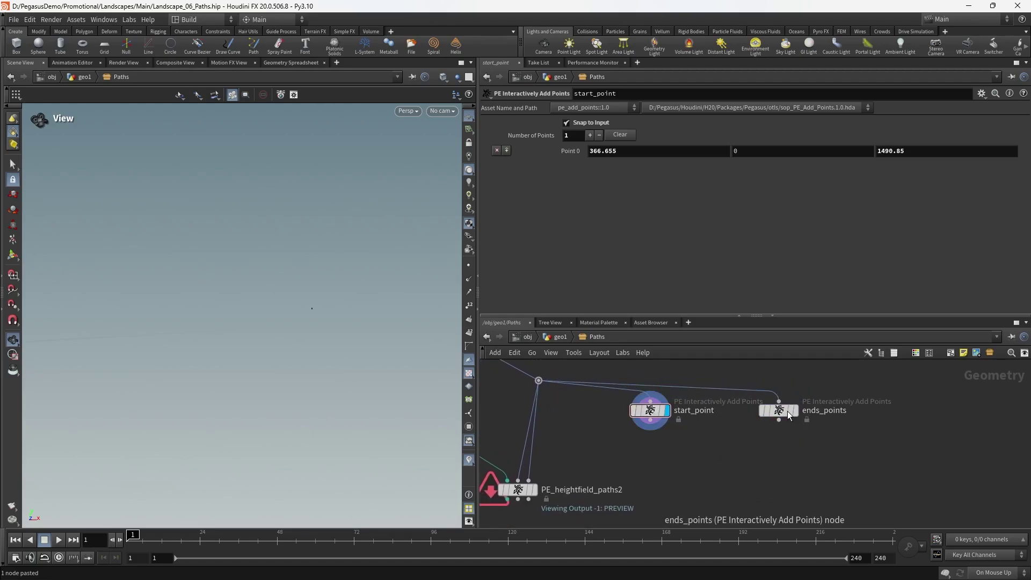
click(795, 411)
click(748, 417)
mouse_move(754, 441)
middle_down()
mouse_move(748, 419)
mouse_move(735, 445)
middle_up()
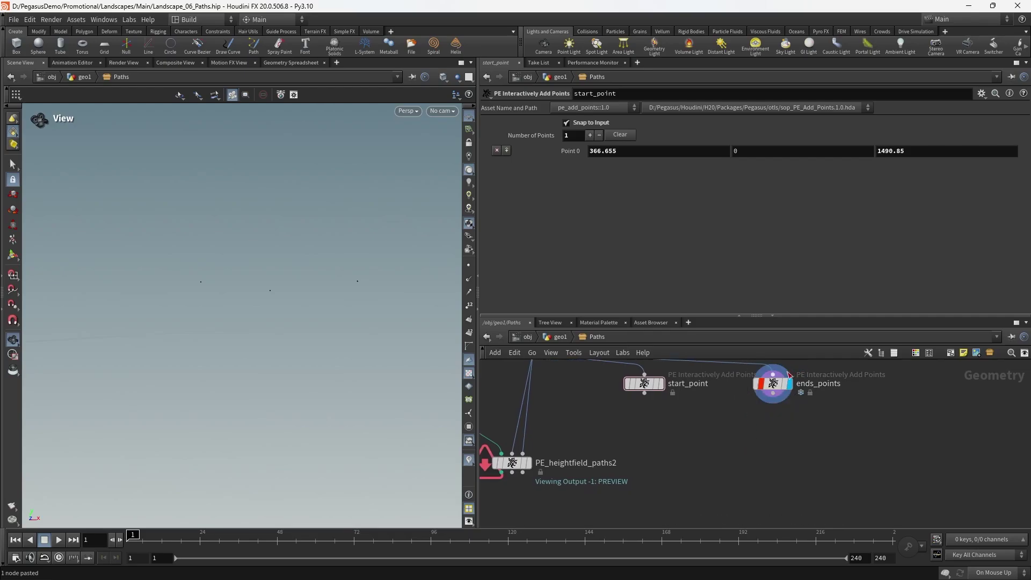
click(753, 407)
click(767, 437)
Step: Add a Group Create node below ends_points
scroll(737, 450, down, 3)
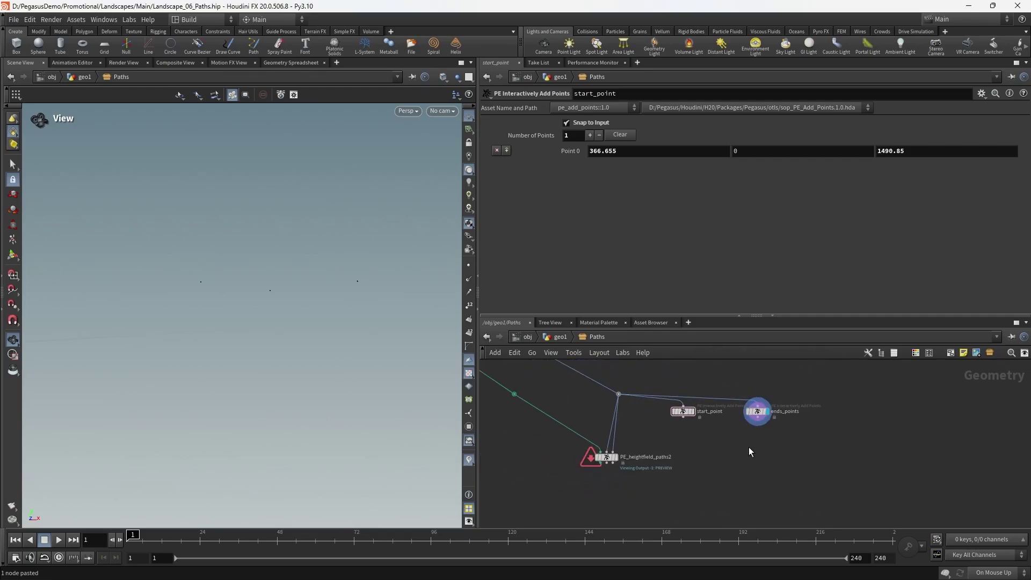
key(Tab)
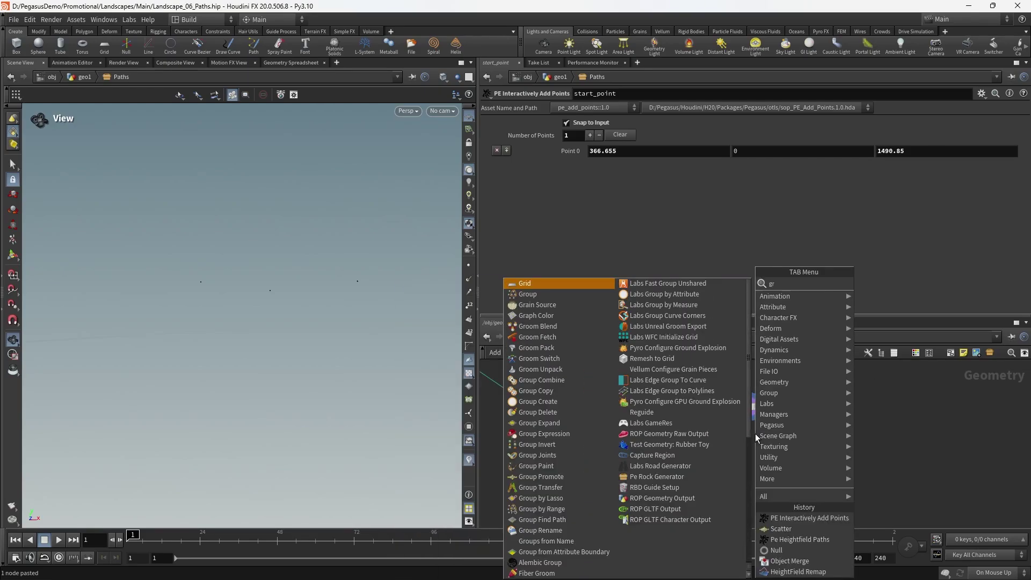
text(oup)
key(Return)
click(755, 433)
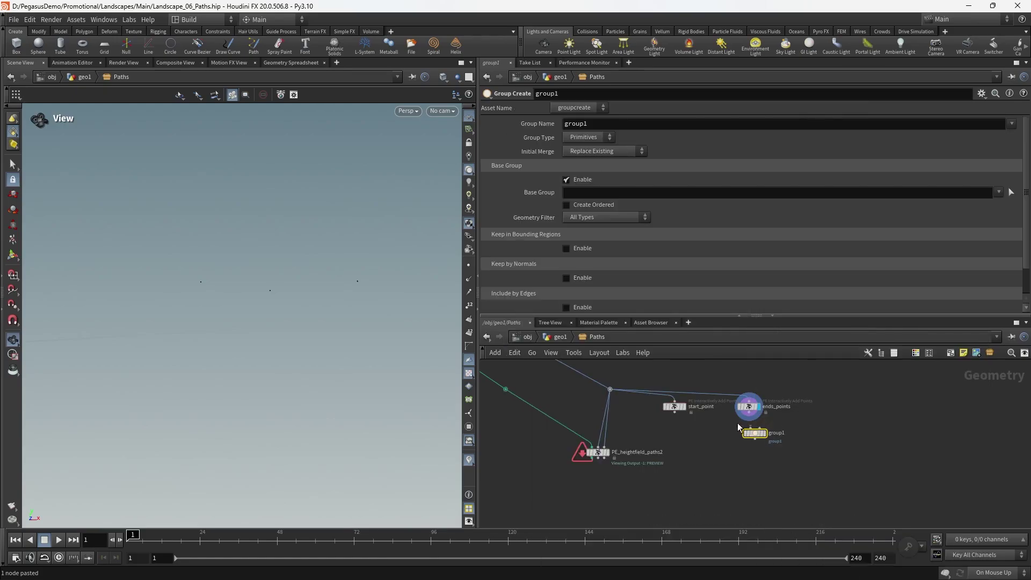
Step: Connect ends_points to the Group Create node, set its group type to Points and name the group ends
key(ctrl+c)
key(ctrl+v)
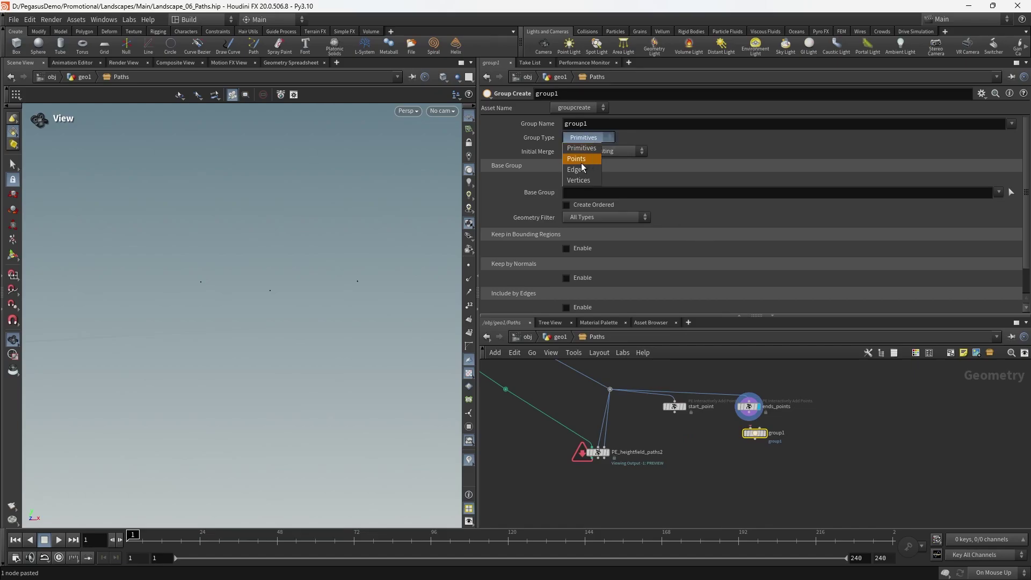
text(ends)
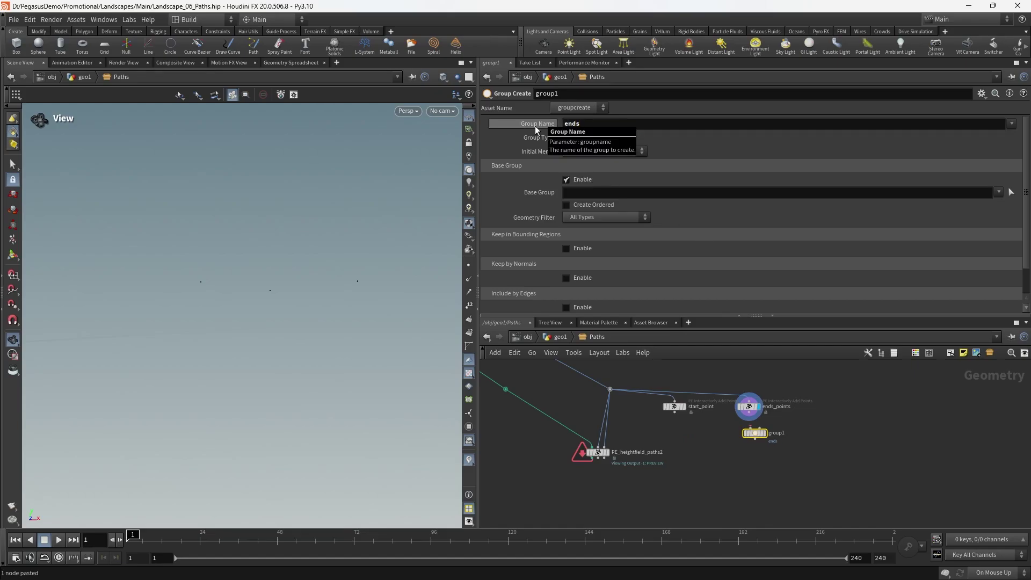
key(Return)
scroll(754, 422, up, 3)
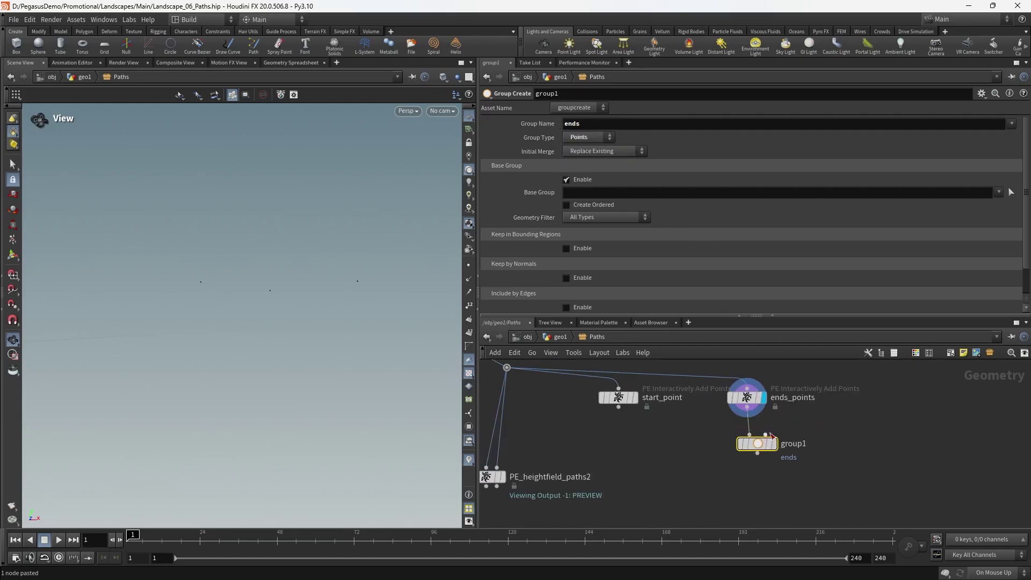
Step: Duplicate the group node under start_point, connect it there and name its group starts
key(ctrl+c)
key(ctrl+v)
drag(618, 408, 624, 439)
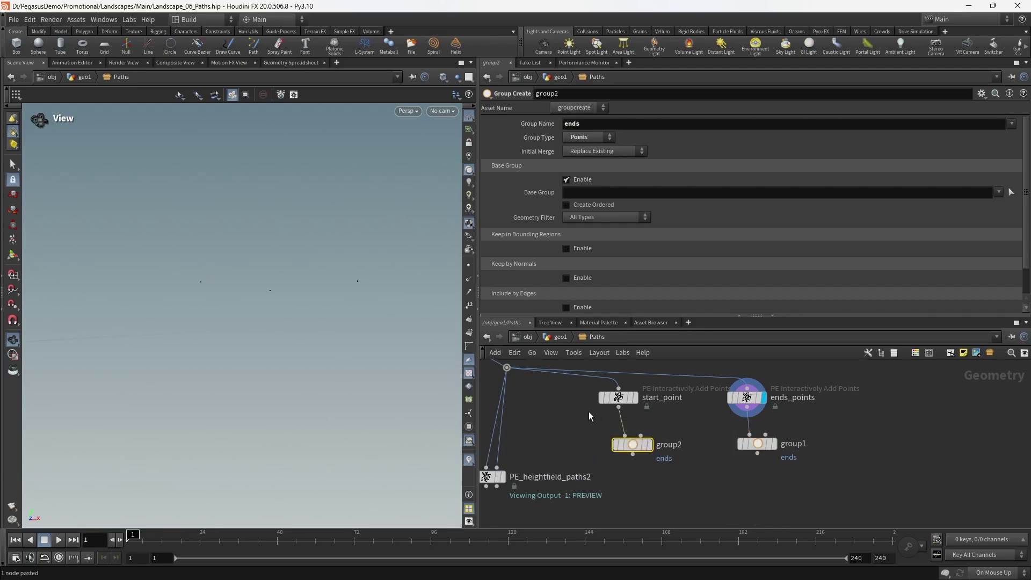
text(starts)
key(Return)
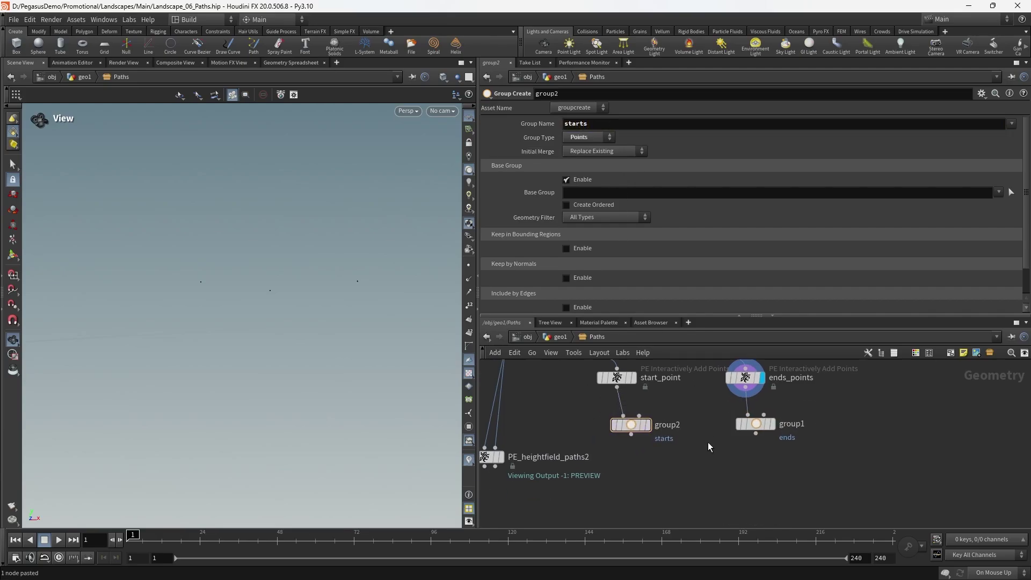
Step: Merge the starts and ends group nodes and feed the Merge node into PE_heightfield_paths2 as its target points
key(Tab)
text(mer)
key(Return)
click(691, 453)
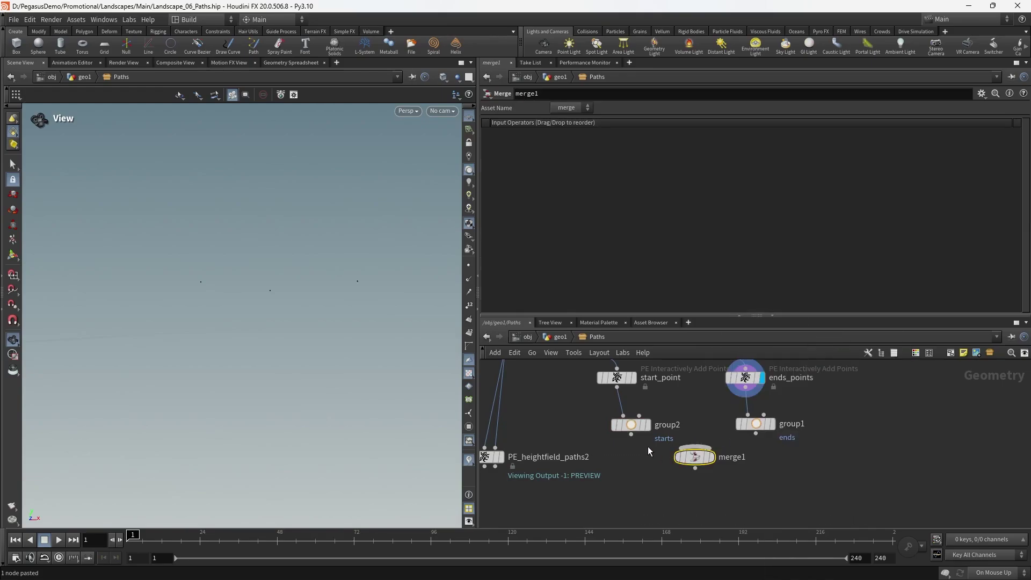
middle_drag(762, 471, 774, 456)
scroll(668, 429, down, 3)
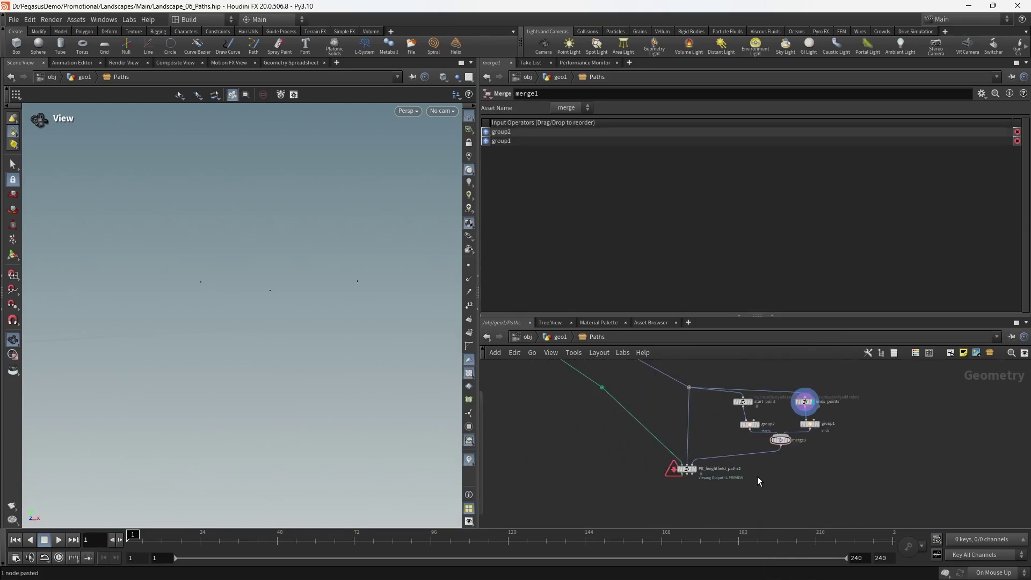
Step: Display the output of PE_heightfield_paths2 in the viewport
scroll(741, 480, up, 3)
mouse_move(668, 472)
click(671, 450)
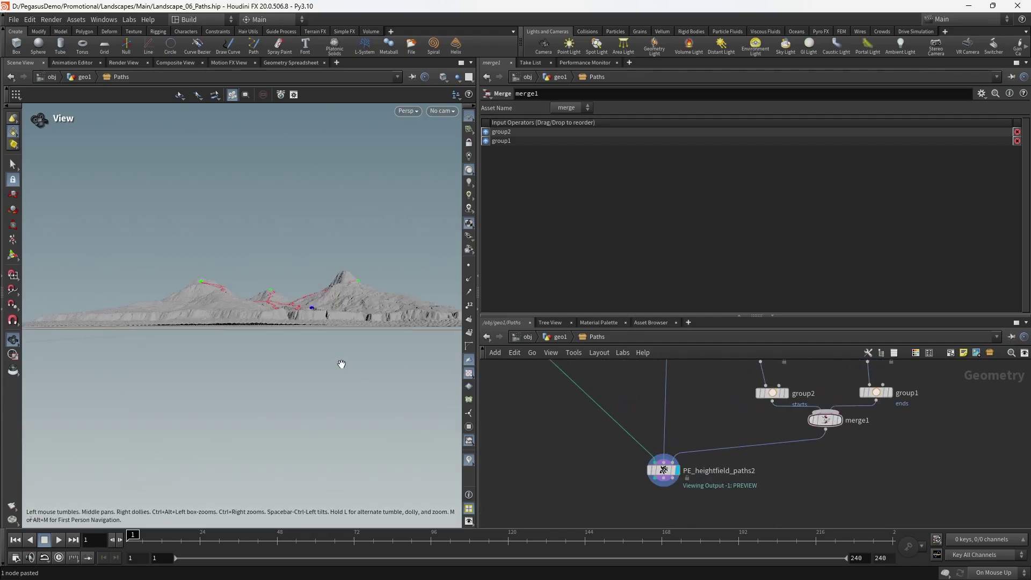
drag(341, 364, 307, 321)
Step: Set Start Points to starts and End Points to ends on PE_heightfield_paths2, and inspect the routed trails
click(663, 470)
drag(268, 365, 396, 293)
drag(251, 275, 486, 274)
scroll(553, 253, up, 5)
drag(329, 400, 376, 349)
scroll(313, 356, up, 4)
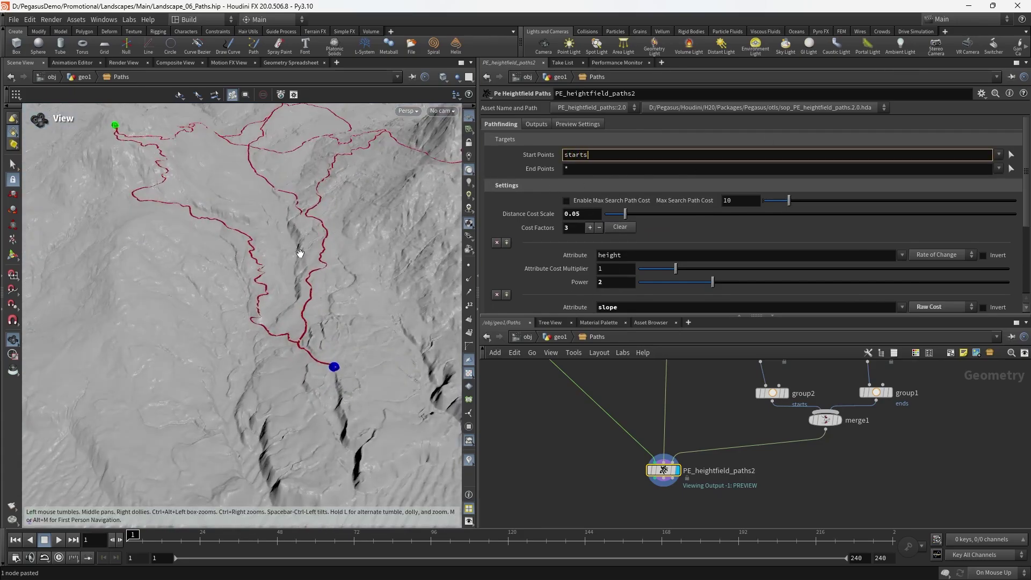
drag(300, 253, 370, 301)
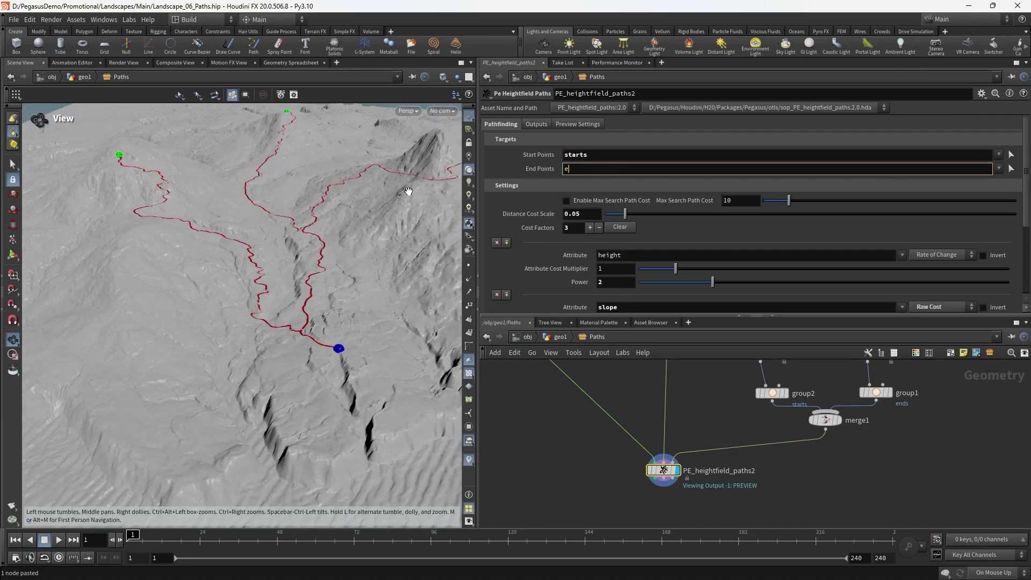
drag(318, 247, 285, 296)
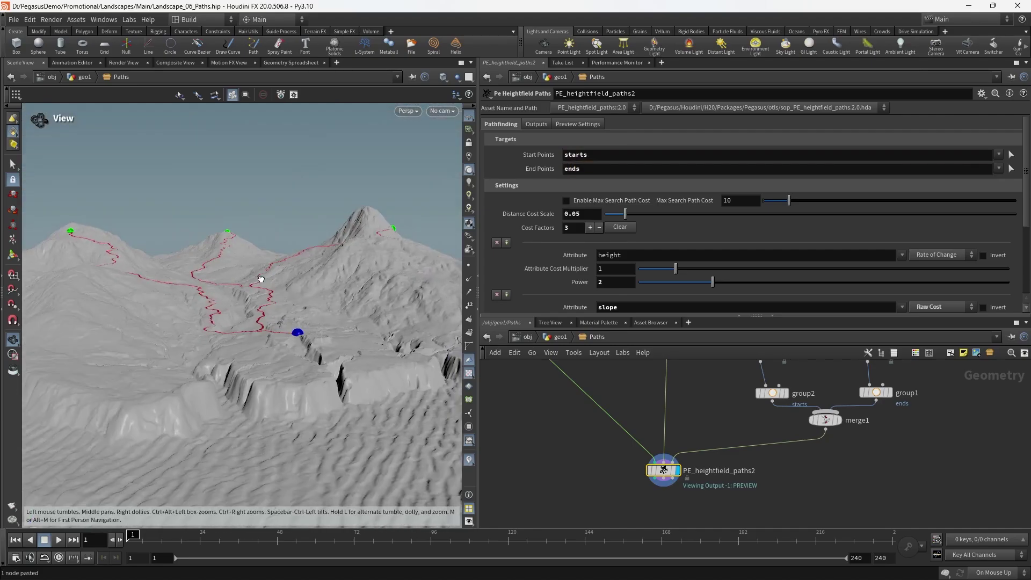
drag(280, 234, 258, 266)
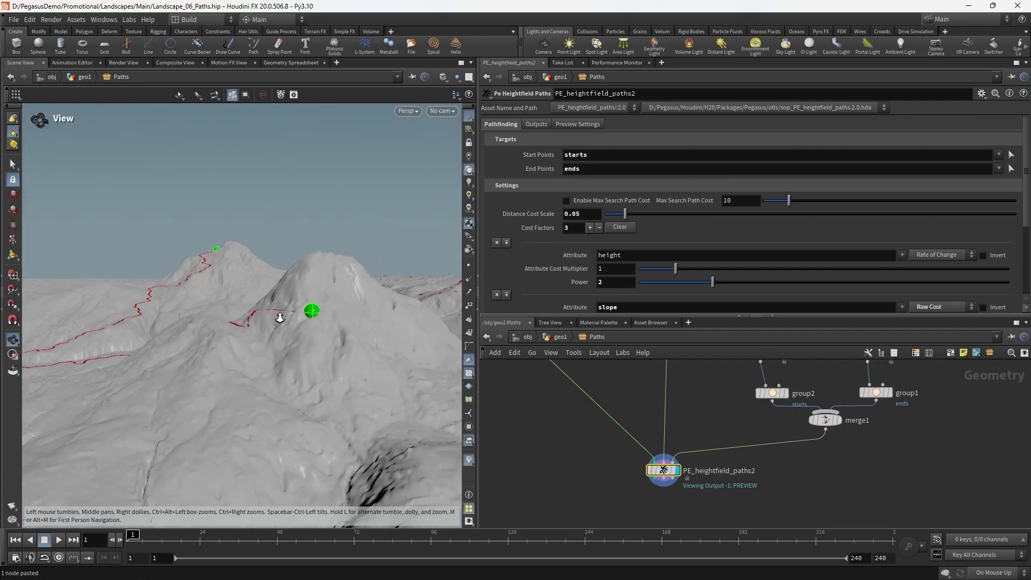
drag(297, 315, 343, 313)
drag(207, 368, 320, 316)
scroll(656, 403, down, 5)
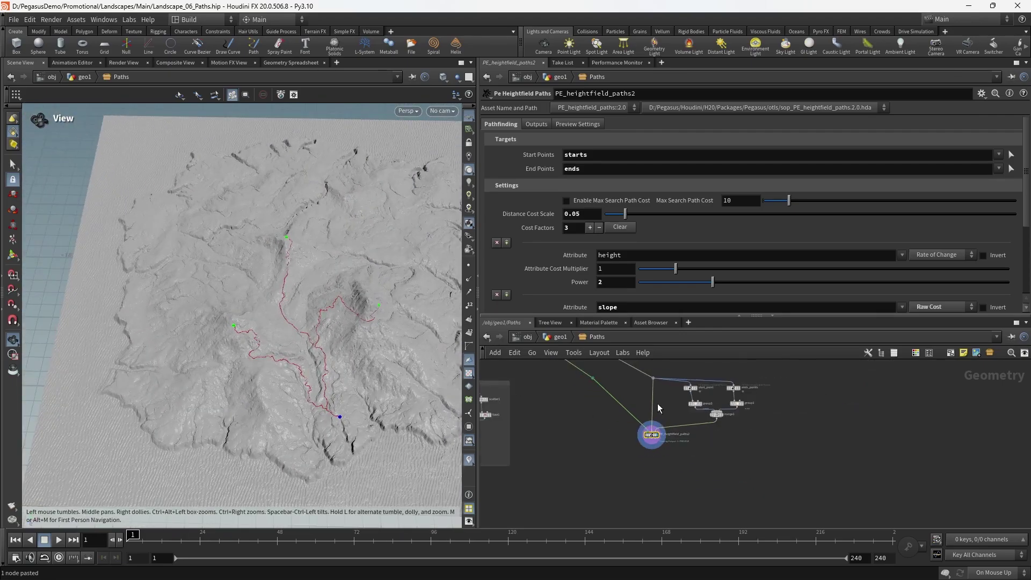
Step: Add an Object Merge node beside the height field chain
middle_drag(623, 376, 649, 440)
scroll(649, 440, down, 2)
middle_drag(502, 375, 593, 439)
scroll(593, 439, up, 5)
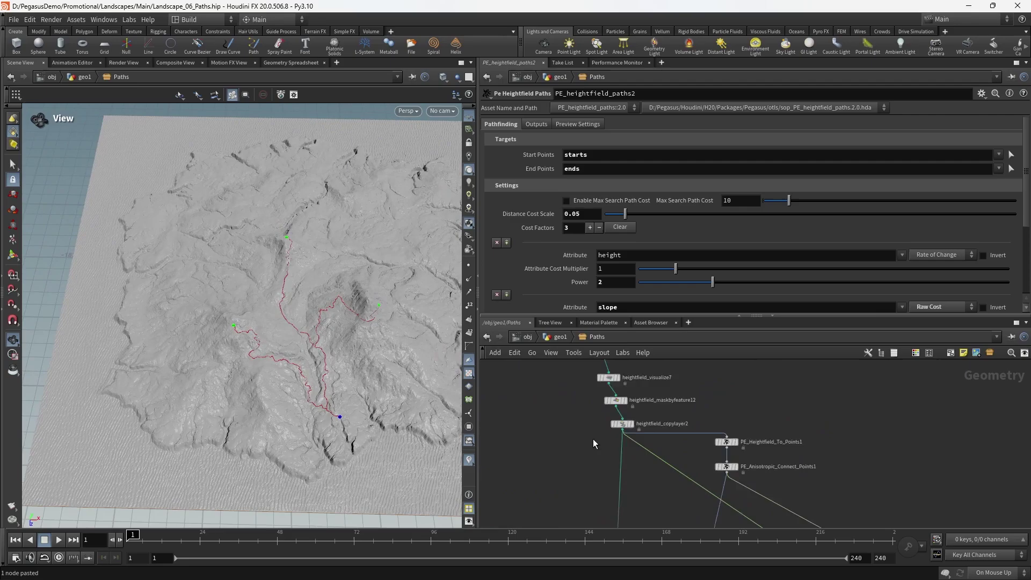
key(Tab)
text(objec)
key(Return)
click(785, 416)
Step: Reference the In_Heightfield null as Object 1 of the Object Merge node and space heightfield_visualize7 below the null
scroll(750, 434, down, 5)
middle_drag(633, 372, 779, 452)
middle_drag(548, 371, 703, 456)
scroll(703, 458, up, 4)
scroll(704, 456, up, 2)
middle_drag(706, 398, 703, 424)
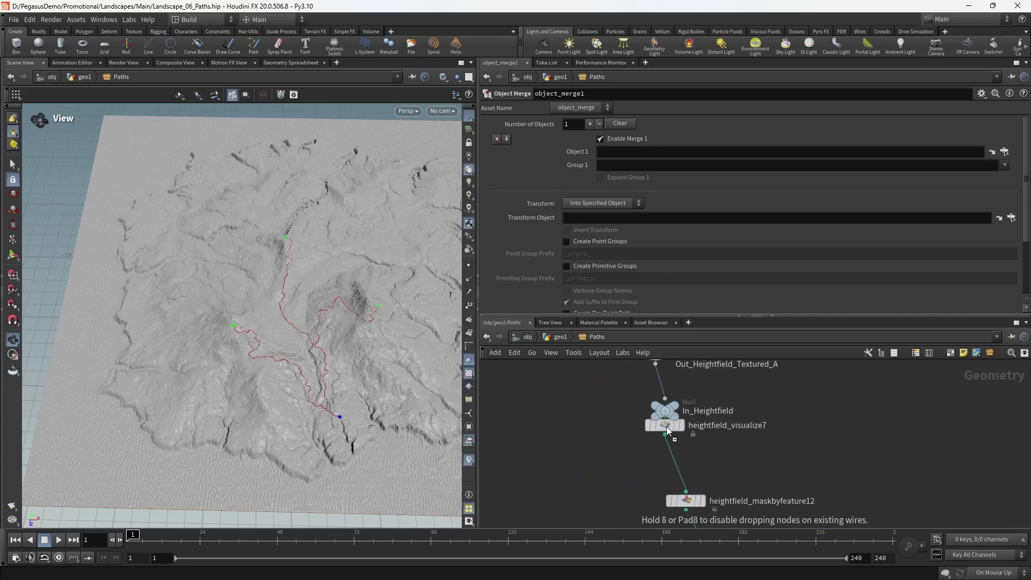
drag(666, 427, 673, 461)
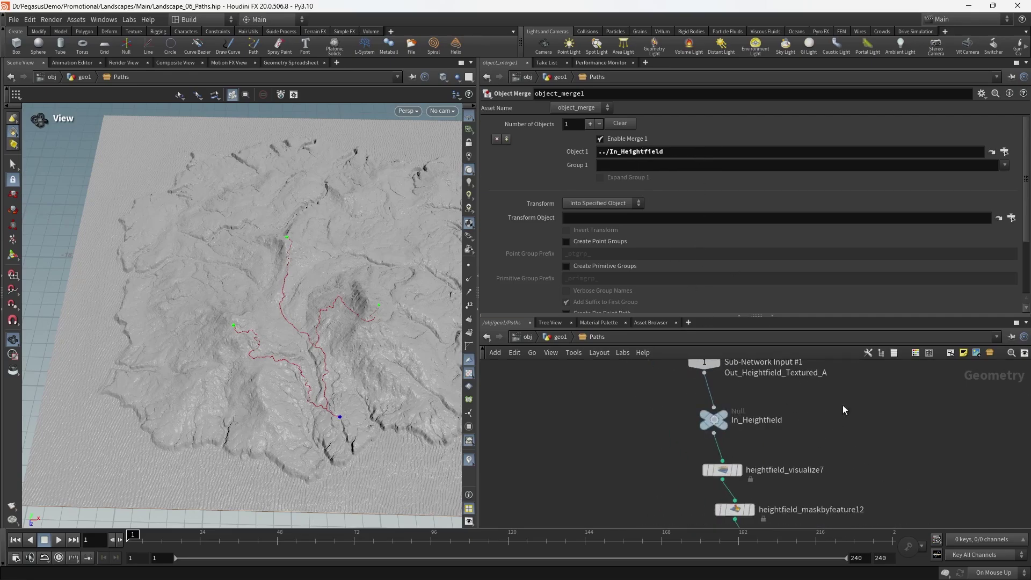
Step: Place the Object Merge node next to merge1 in the path target setup
scroll(871, 431, down, 7)
middle_drag(998, 510, 903, 459)
scroll(919, 510, up, 6)
middle_drag(918, 510, 733, 443)
click(805, 445)
middle_drag(828, 448, 806, 440)
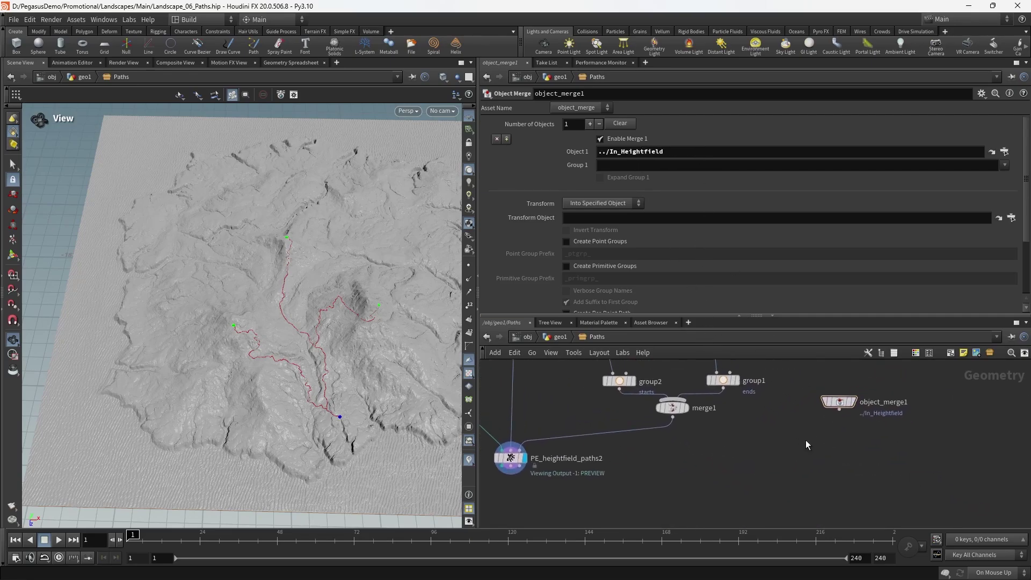
Step: Add a second Merge node combining merge1 with object_merge1, and display it
key(Tab)
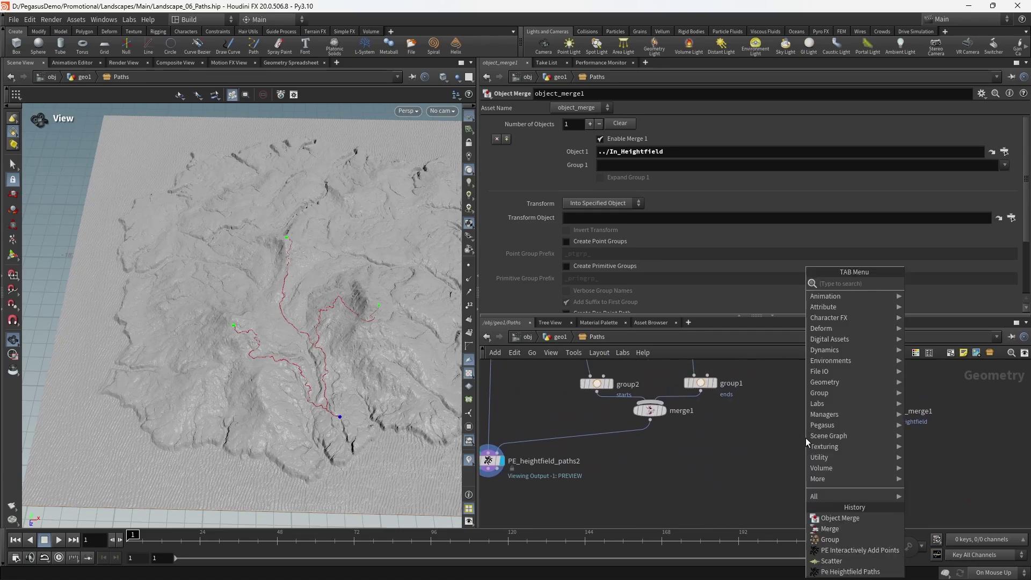
text(merge)
key(Return)
click(805, 451)
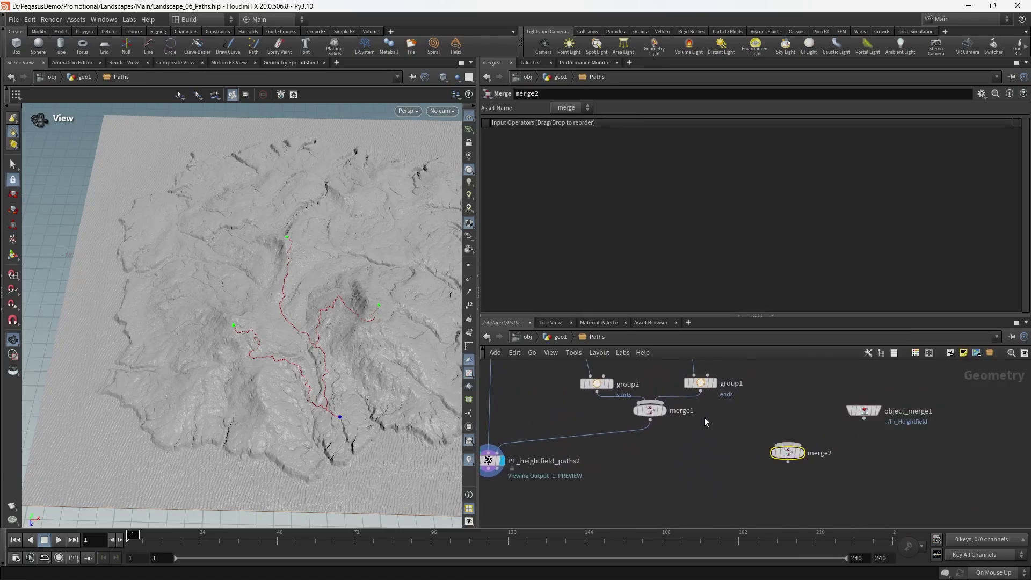
middle_drag(751, 382, 776, 383)
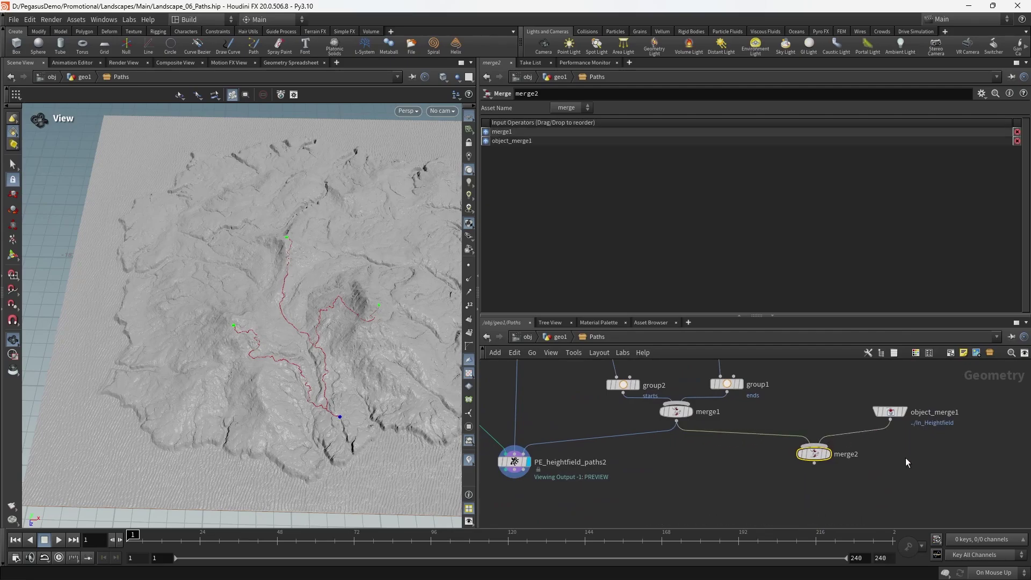
middle_drag(906, 460, 863, 445)
click(785, 437)
drag(316, 332, 318, 293)
mouse_move(780, 400)
middle_down()
mouse_move(796, 421)
mouse_move(781, 392)
middle_up()
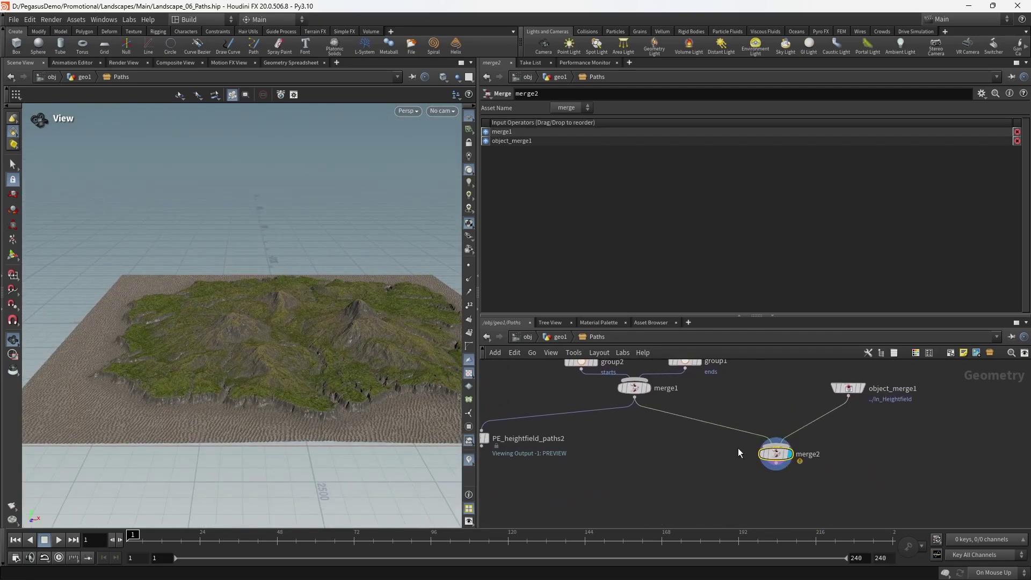
Step: Add a Copy to Points node above merge2
key(Tab)
text(c)
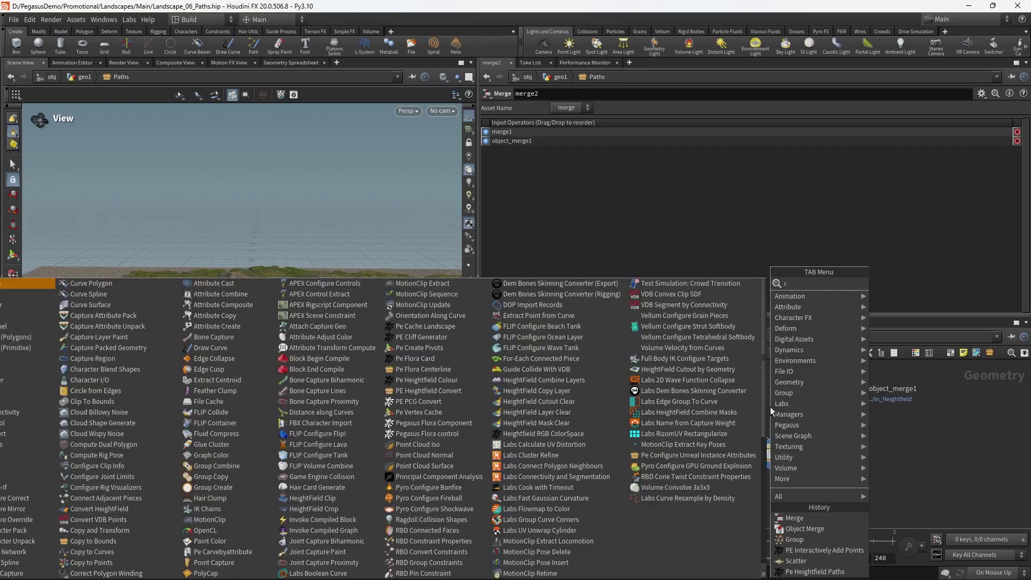
text(opy to)
key(Down)
key(Down)
key(Return)
click(769, 407)
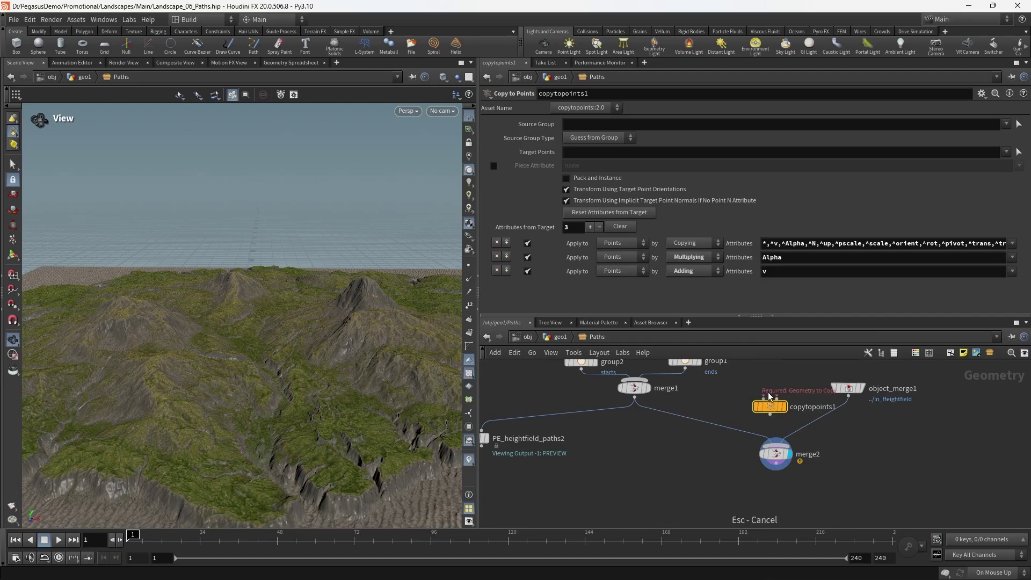
Step: Add a Sphere as the geometry for copytopoints1, with merge1 supplying the target points
key(Tab)
text(sphere)
key(Return)
click(784, 401)
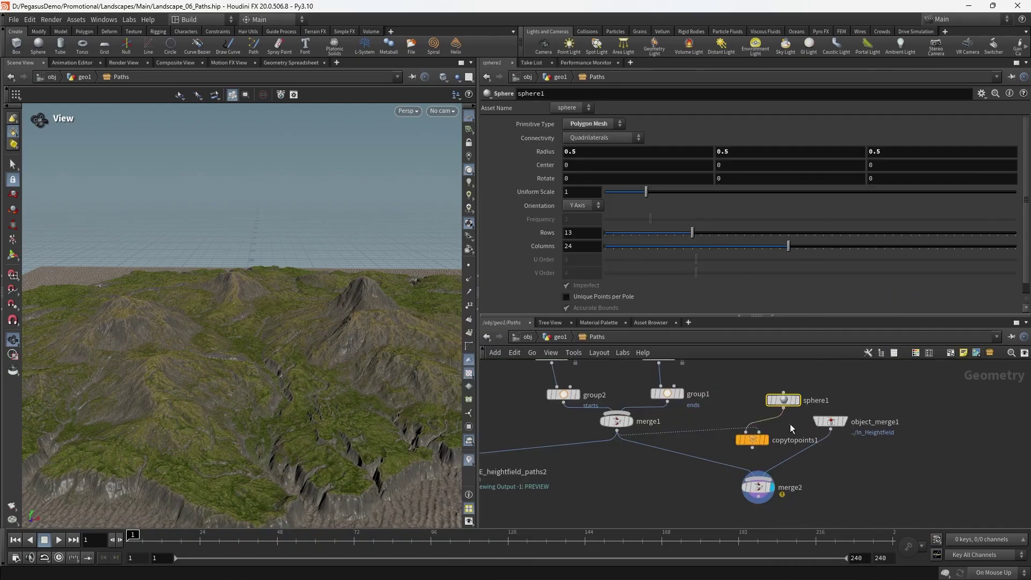
Step: Set the sphere's primitive type to Primitive and its uniform scale to 50 while displaying copytopoints1
click(597, 135)
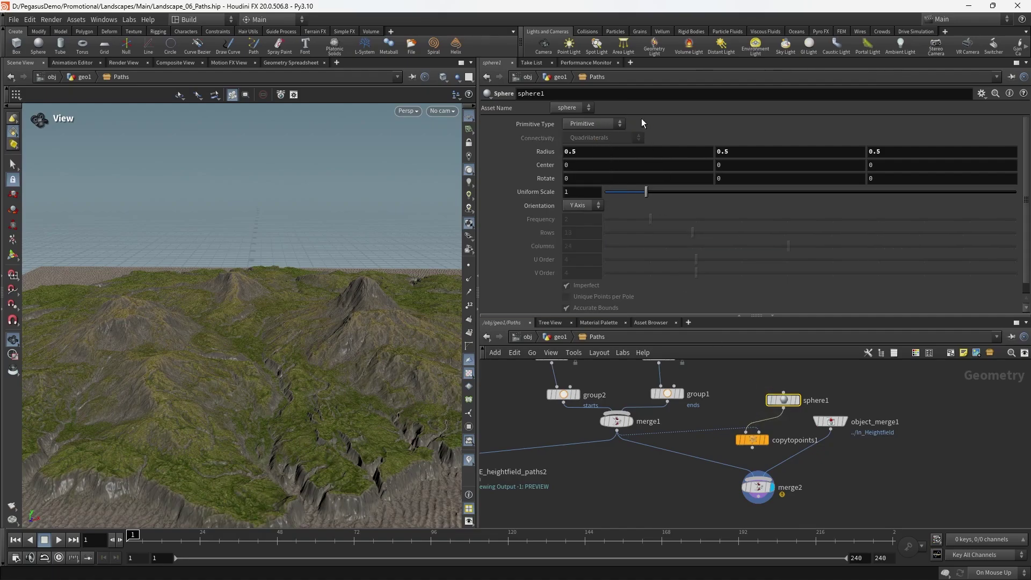
click(772, 425)
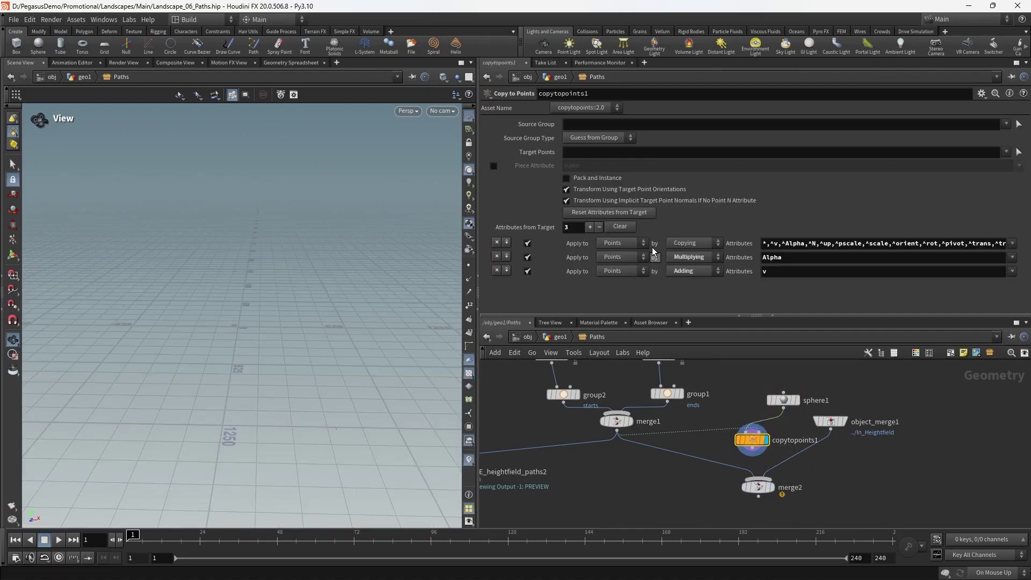
click(784, 400)
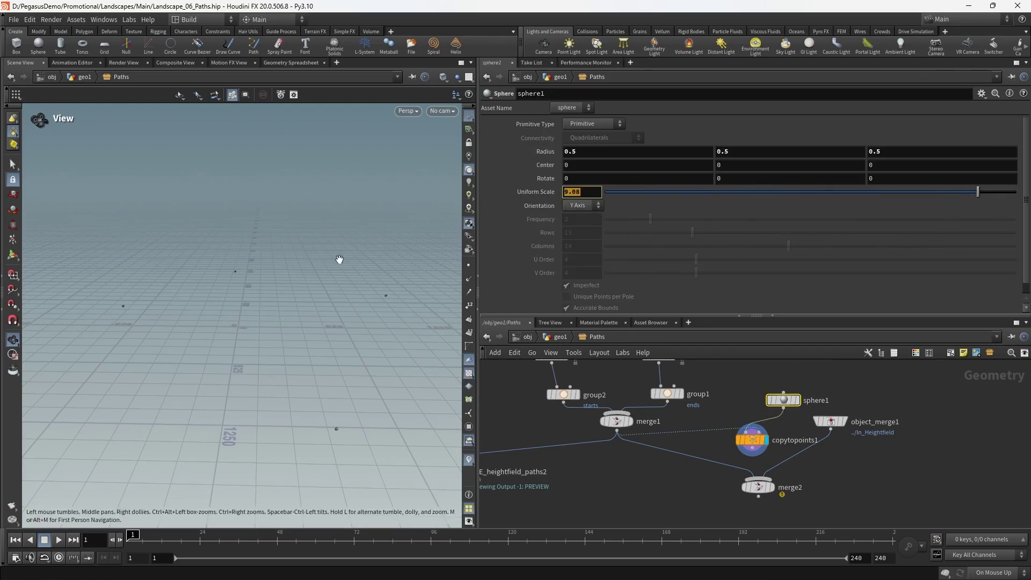
drag(332, 267, 351, 270)
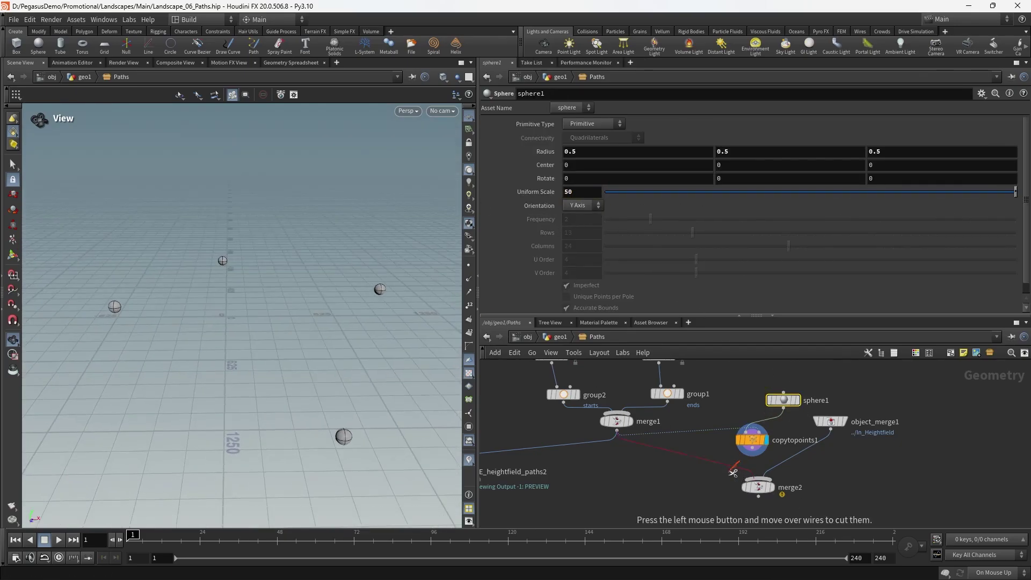
Step: Replace merge1 with copytopoints1 as the input of merge2 and display the sphere markers on the textured terrain
click(757, 486)
drag(351, 322, 317, 334)
scroll(344, 346, down, 3)
scroll(630, 454, down, 3)
middle_drag(632, 454, 665, 451)
drag(322, 334, 323, 373)
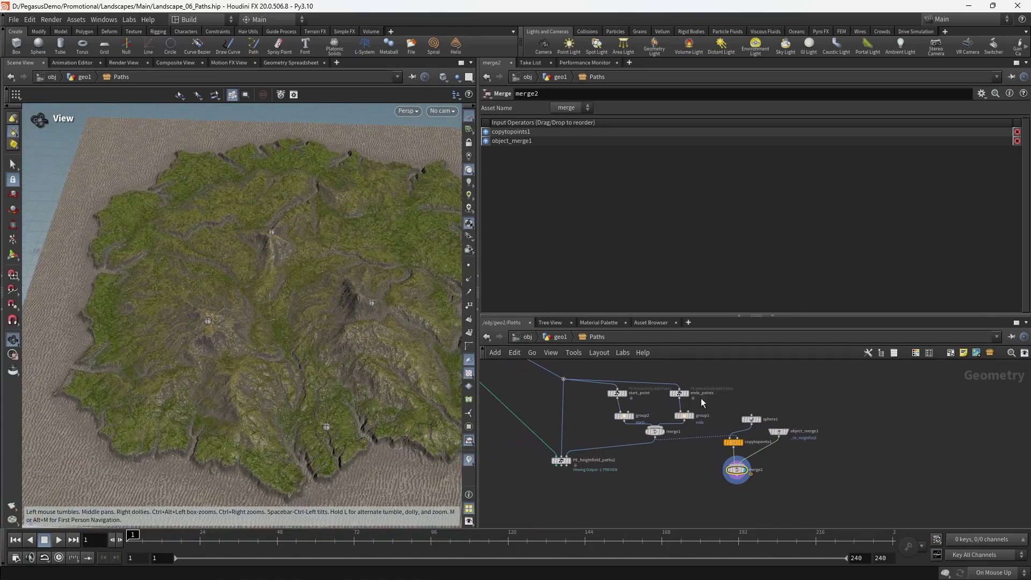
drag(397, 334, 404, 356)
middle_drag(404, 355, 356, 334)
scroll(693, 386, up, 3)
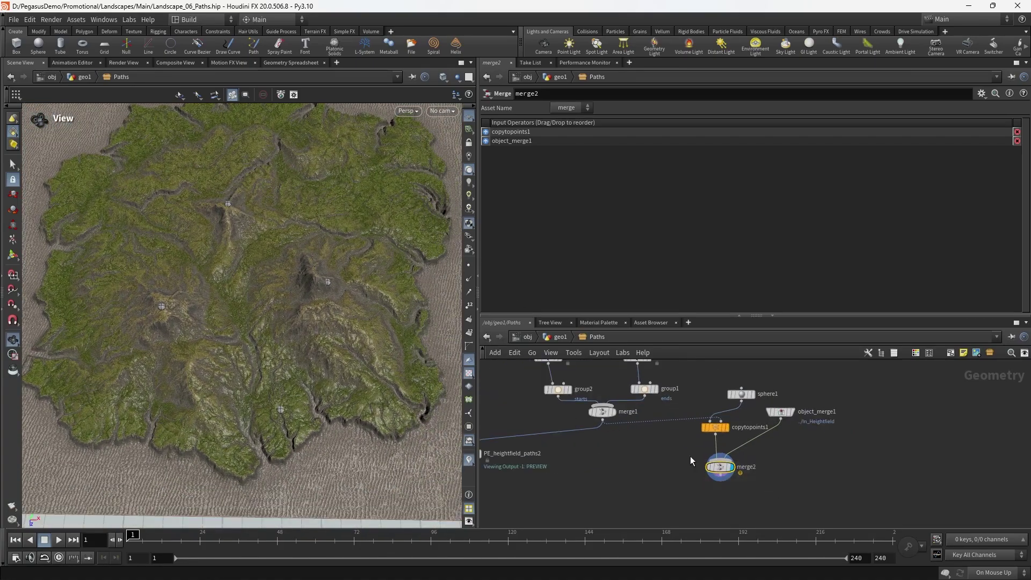
Step: Clear all existing points from the ends_points node
click(674, 398)
click(619, 134)
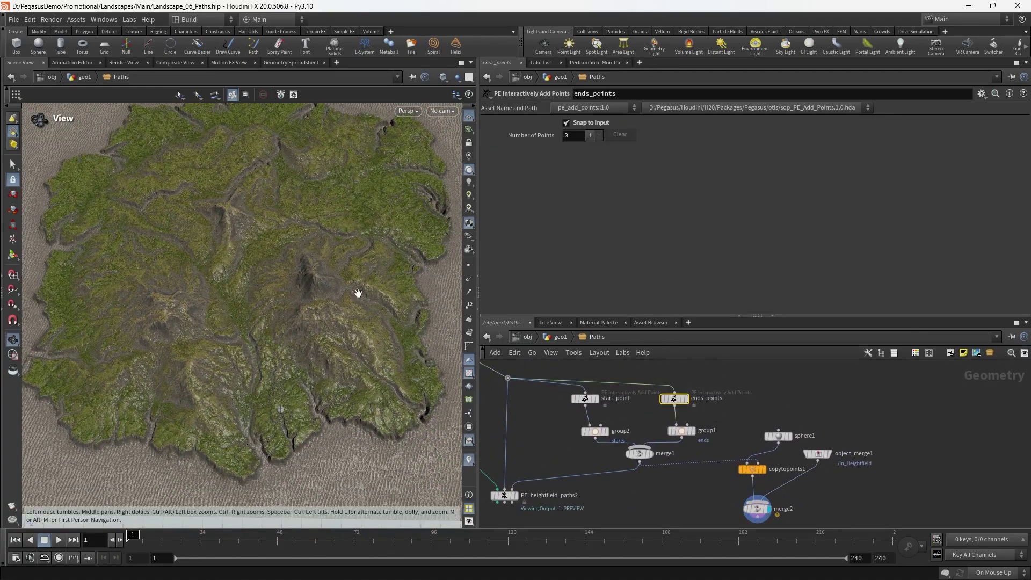
drag(357, 294, 398, 230)
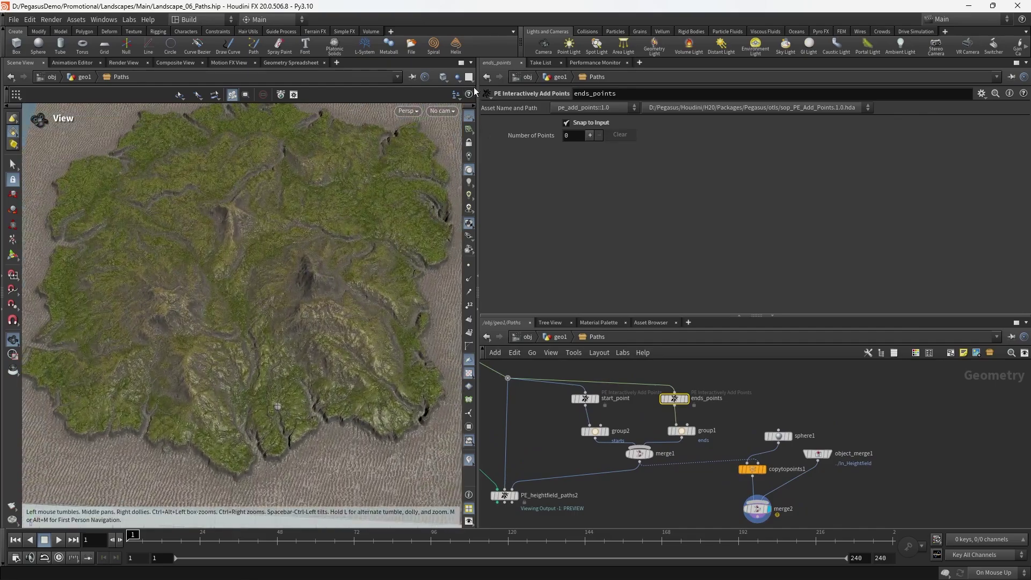
Step: Split the viewport into stacked Persp and Top views and frame the terrain in both
click(468, 77)
click(506, 110)
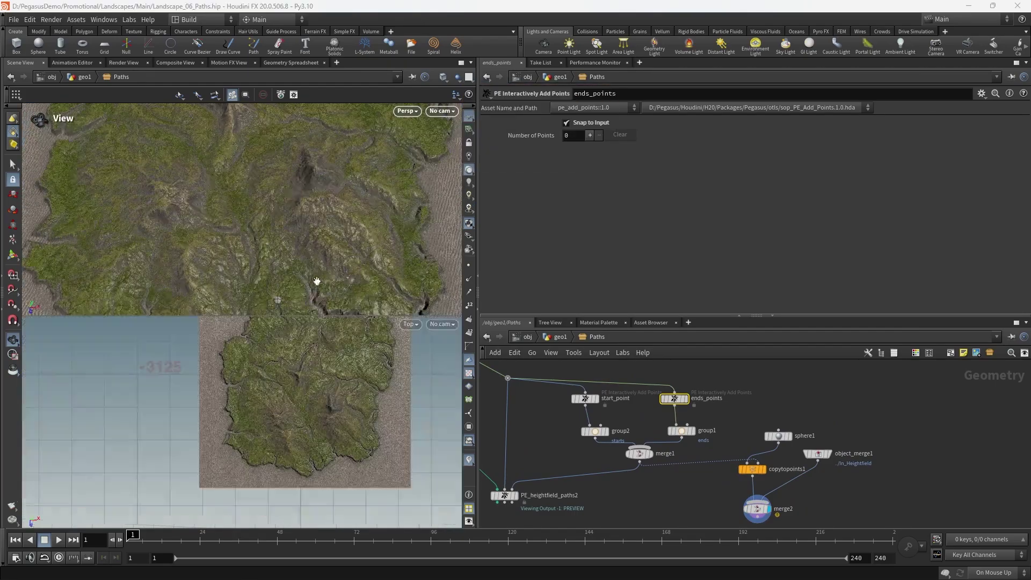
drag(353, 282, 288, 192)
mouse_move(309, 391)
middle_down()
mouse_move(307, 406)
mouse_move(297, 403)
middle_up()
right_drag(297, 402, 305, 398)
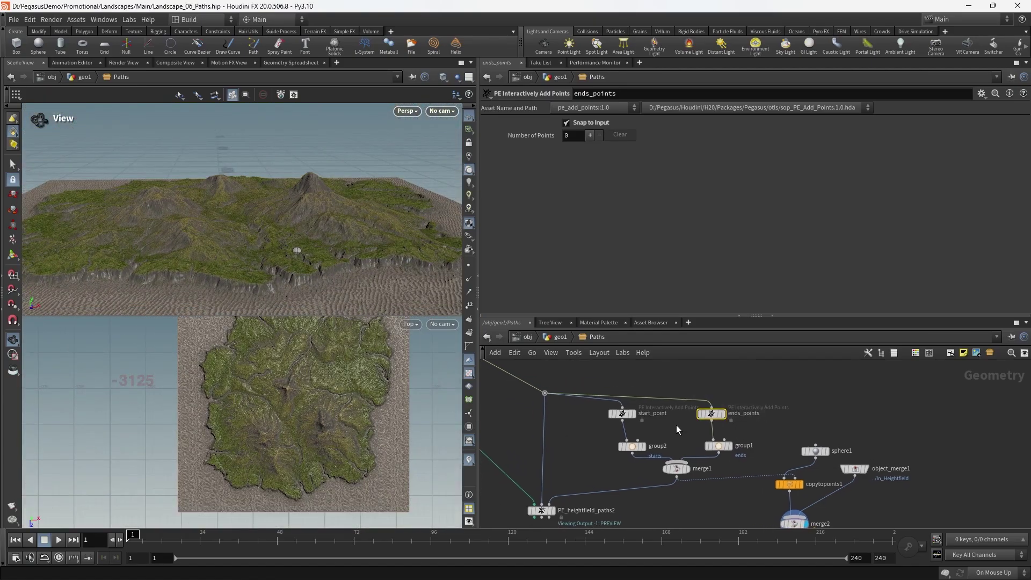
Step: Place the first end point on the central peak in the Top view, at about X -28, Z 15
key(Return)
click(594, 337)
middle_drag(327, 432, 331, 421)
middle_drag(315, 387, 311, 381)
scroll(311, 382, up, 10)
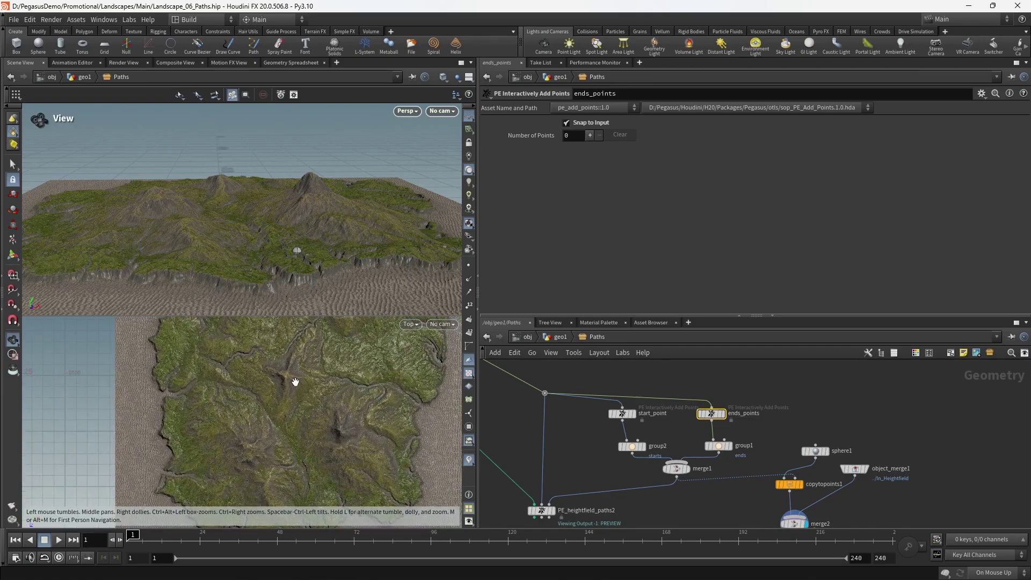
key(Return)
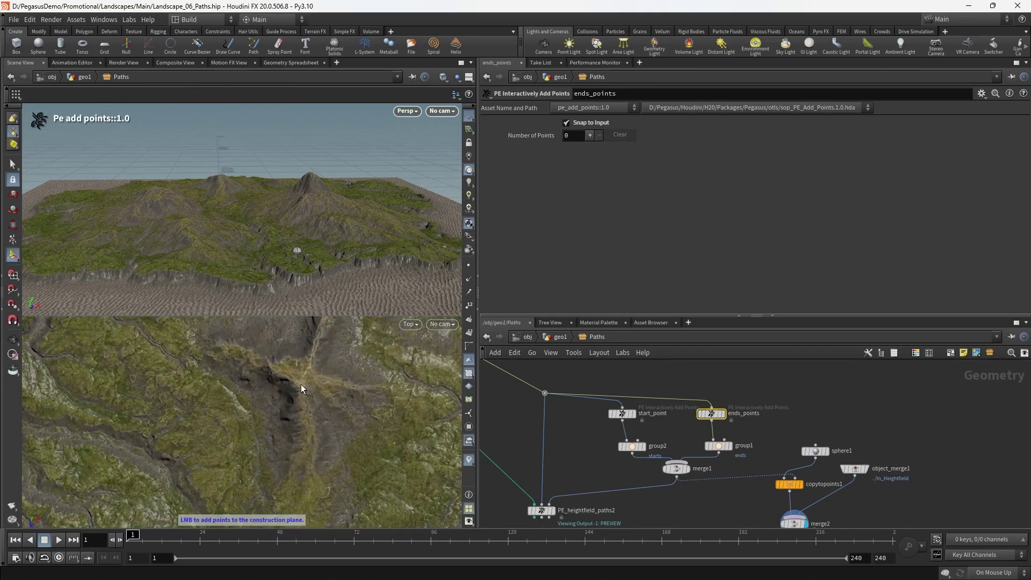
key(Escape)
drag(260, 239, 219, 211)
Step: Try to place a second end point on the steep peak at about X 590, Z 597
scroll(219, 211, down, 5)
scroll(391, 410, down, 5)
alt+middle_drag(300, 451, 225, 410)
alt+middle_drag(408, 445, 333, 421)
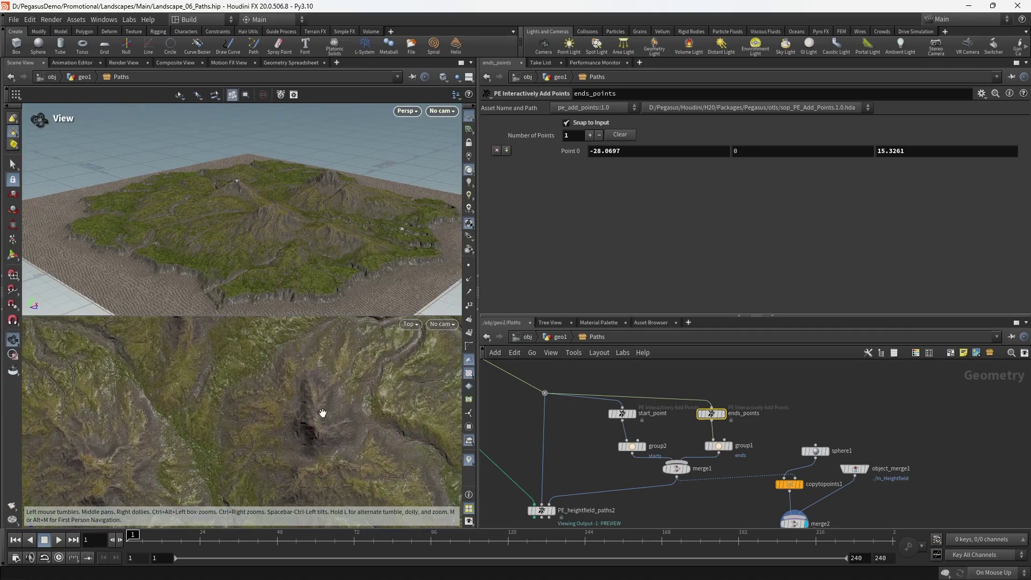
scroll(406, 413, up, 5)
scroll(406, 412, up, 2)
key(Return)
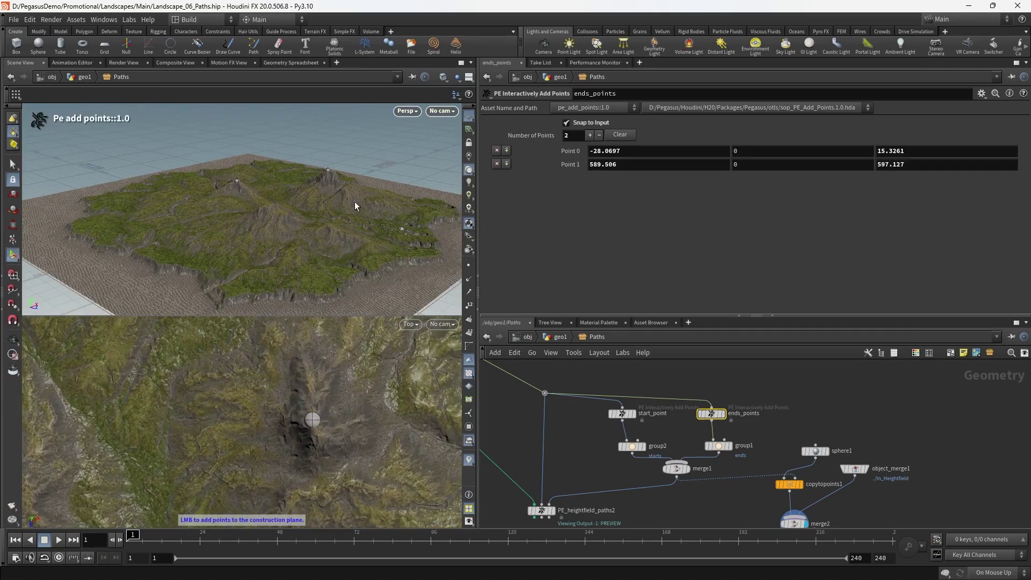
alt+drag(354, 198, 328, 269)
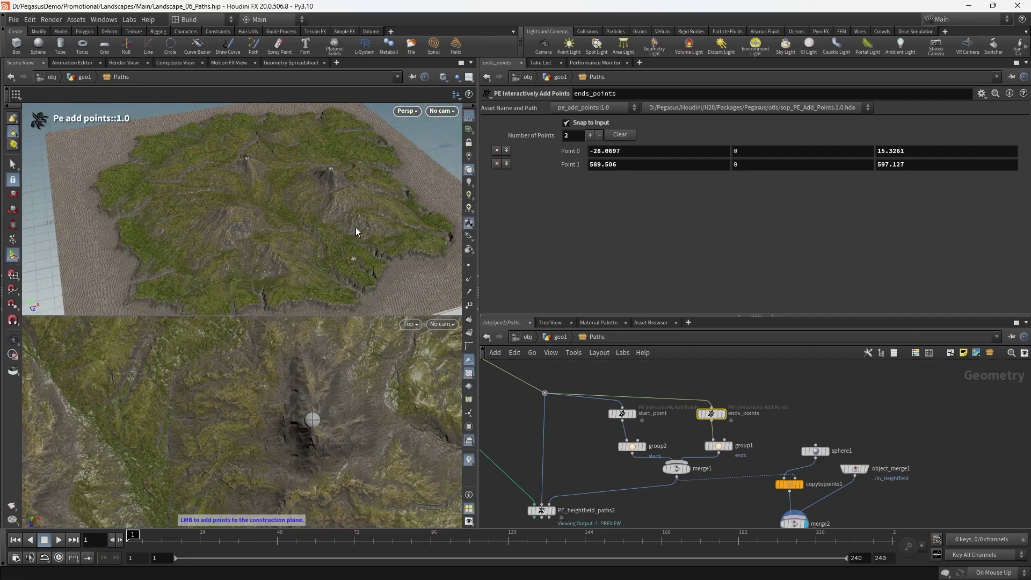
key(ctrl+z)
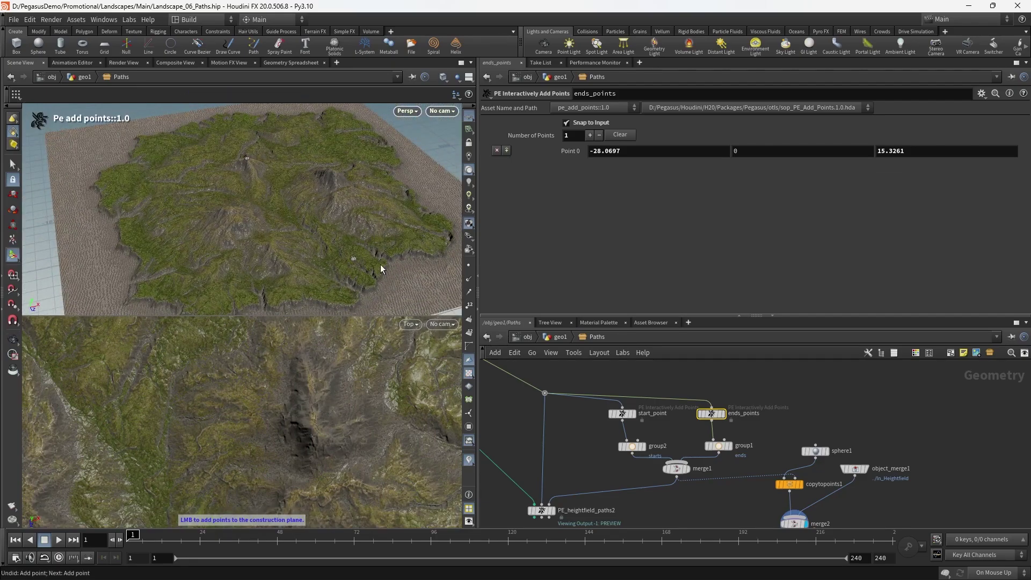
Step: Place end points on the steep peak at about X 591, Z 617 and on the broad peak at about X -444, Z 799
click(314, 426)
alt+drag(342, 192, 315, 206)
alt+middle_drag(75, 419, 320, 396)
key(Return)
click(265, 396)
alt+drag(245, 203, 237, 170)
Step: Place another end point on the ridge south of the broad peak, at about X -240, Z 1210
alt+right_drag(324, 413, 371, 392)
alt+middle_drag(371, 391, 301, 404)
click(304, 395)
alt+drag(279, 156, 306, 170)
Step: Place an end point in the terrain's northeastern area, at about X 661, Z -649
alt+right_drag(369, 392, 258, 410)
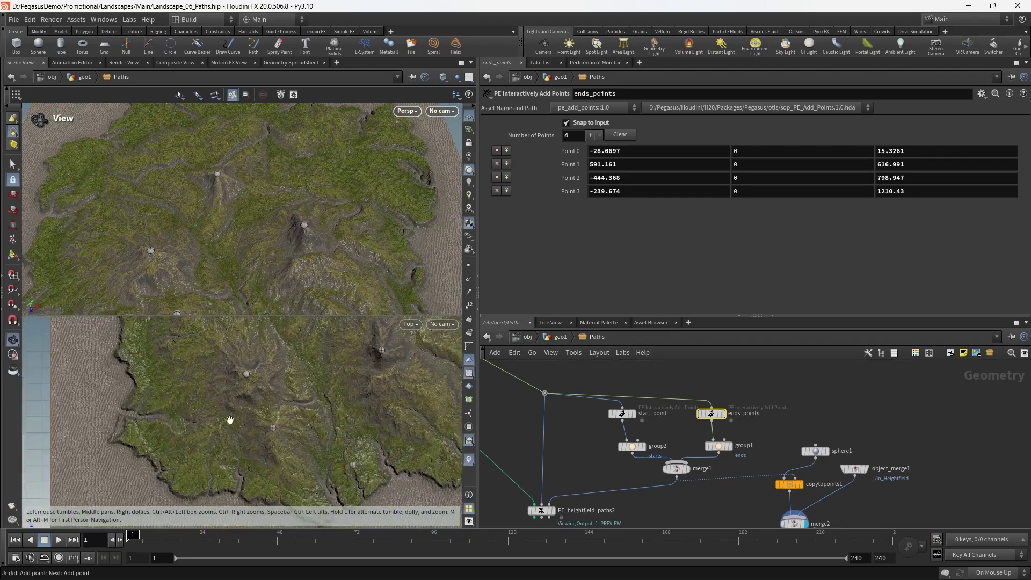
alt+middle_drag(258, 410, 315, 440)
alt+right_drag(315, 440, 332, 383)
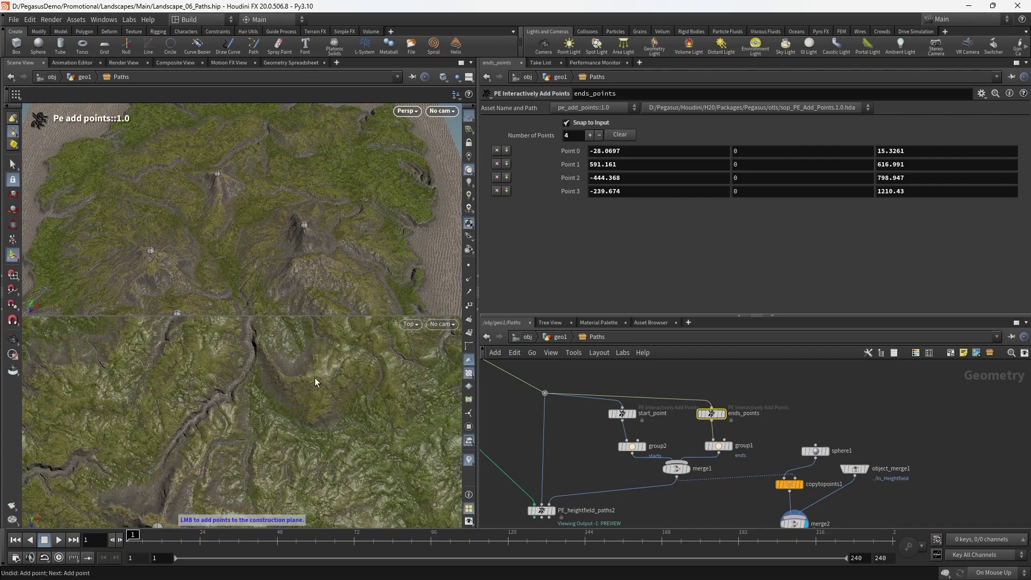
key(Escape)
drag(239, 206, 281, 253)
Step: Place an end point in the terrain's northwestern area, at about X -374, Z -572
scroll(276, 369, down, 3)
middle_drag(285, 386, 345, 384)
key(Return)
click(282, 371)
key(Escape)
drag(278, 187, 303, 215)
Step: Place an end point near the terrain's eastern edge, at about X 1222, Z -97
scroll(379, 408, down, 5)
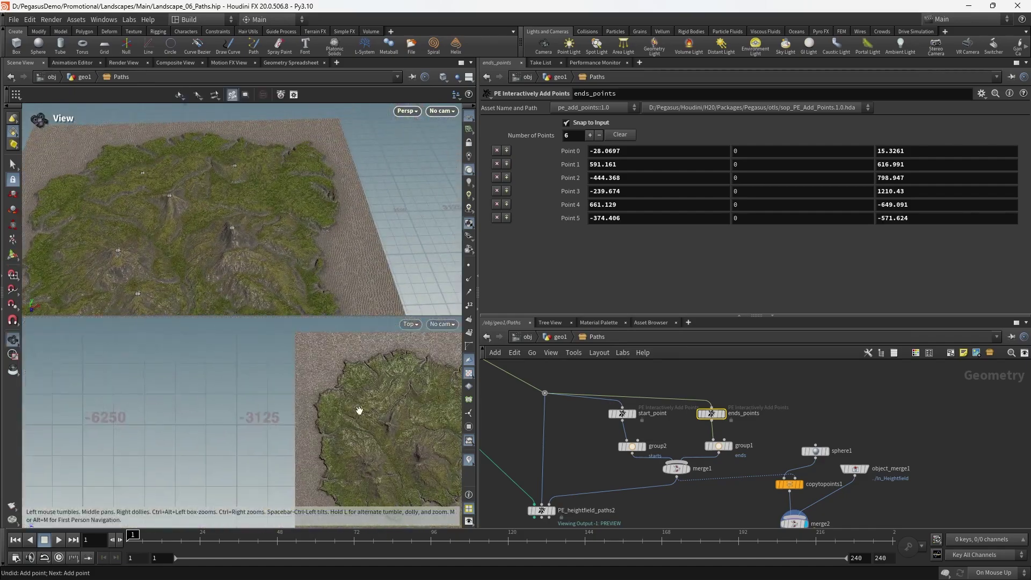
middle_drag(361, 409, 279, 350)
scroll(279, 350, up, 3)
scroll(280, 350, up, 5)
scroll(331, 194, up, 6)
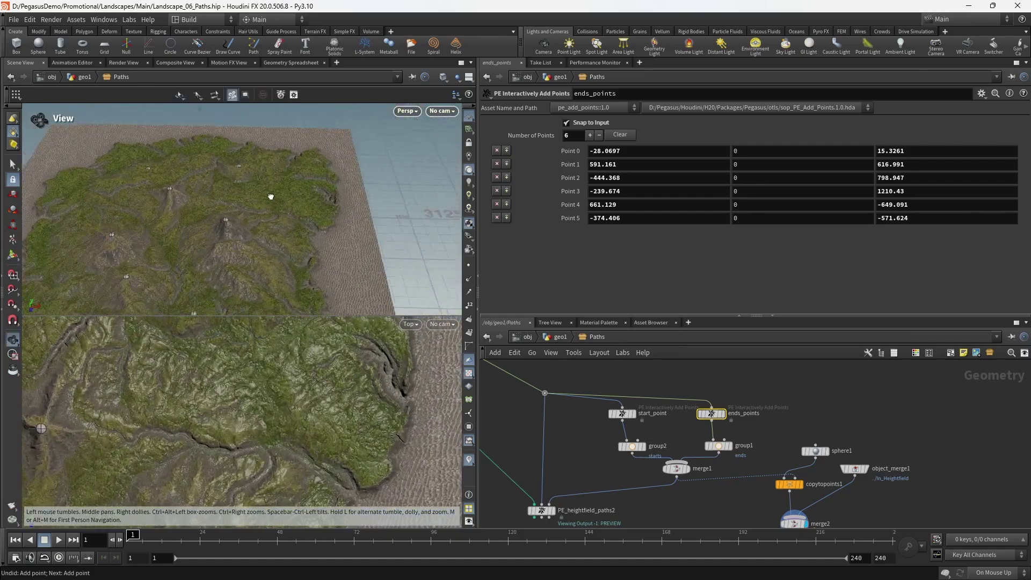
drag(331, 194, 289, 175)
middle_drag(333, 402, 340, 416)
scroll(329, 379, up, 2)
key(Return)
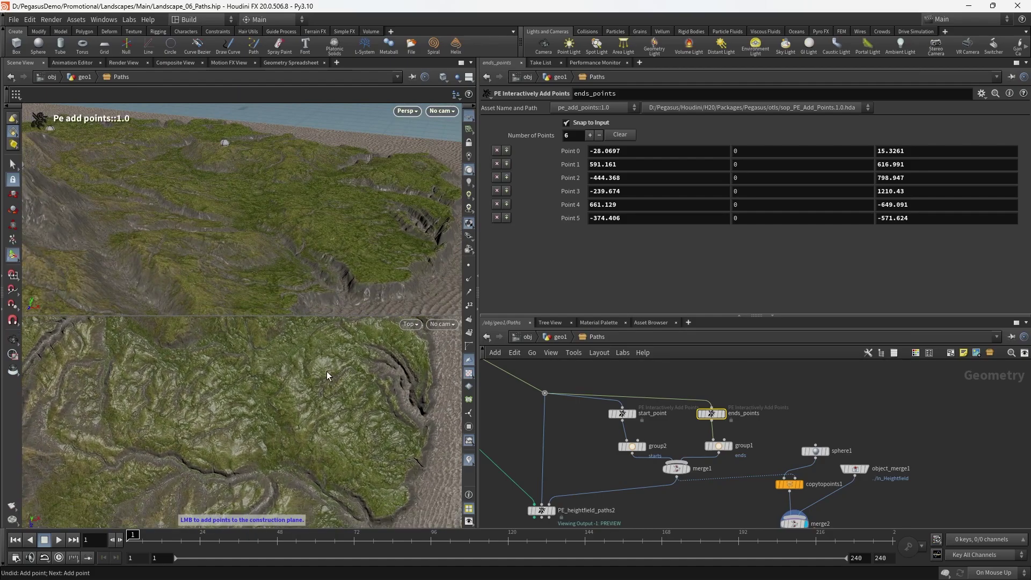
click(305, 425)
key(Escape)
drag(339, 179, 295, 246)
right_drag(295, 247, 188, 244)
drag(188, 244, 309, 185)
middle_drag(309, 186, 316, 171)
drag(317, 170, 315, 169)
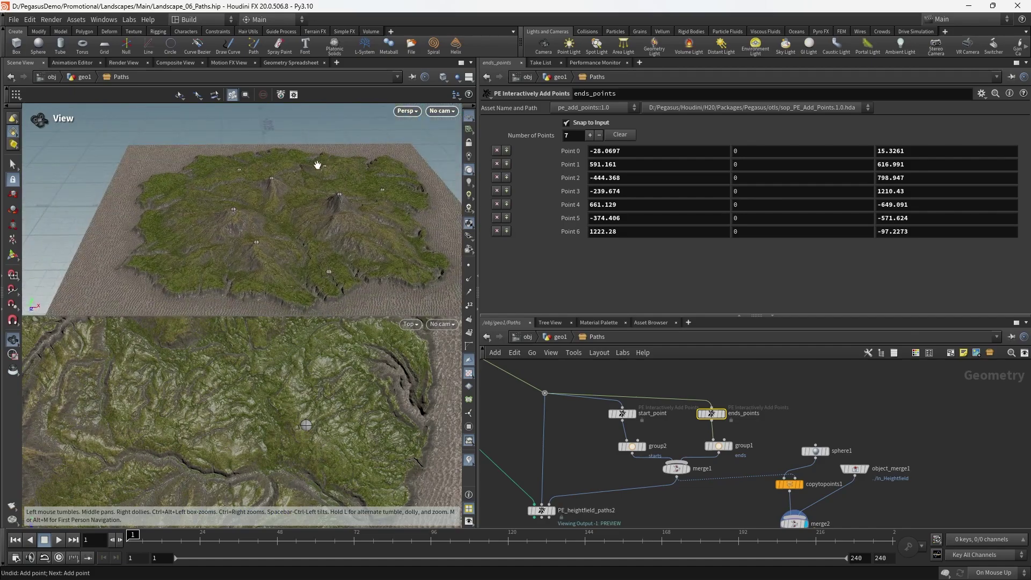
Step: Place the last end point in the terrain's southwestern area, at about X -683, Z 1223
middle_drag(265, 408, 385, 338)
right_drag(384, 339, 384, 376)
scroll(185, 269, up, 6)
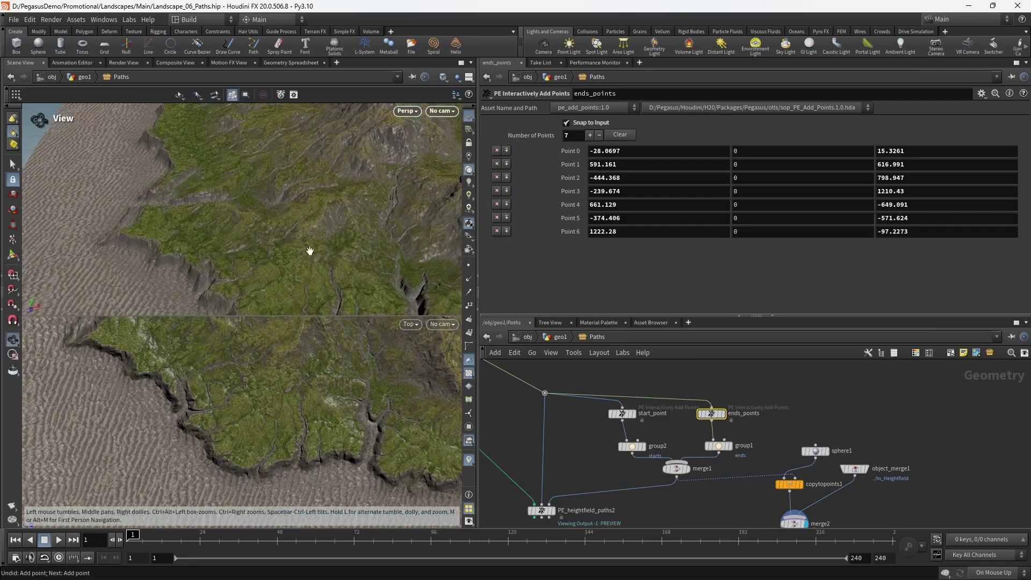
scroll(301, 424, down, 2)
drag(302, 254, 385, 192)
key(Return)
middle_drag(313, 408, 306, 430)
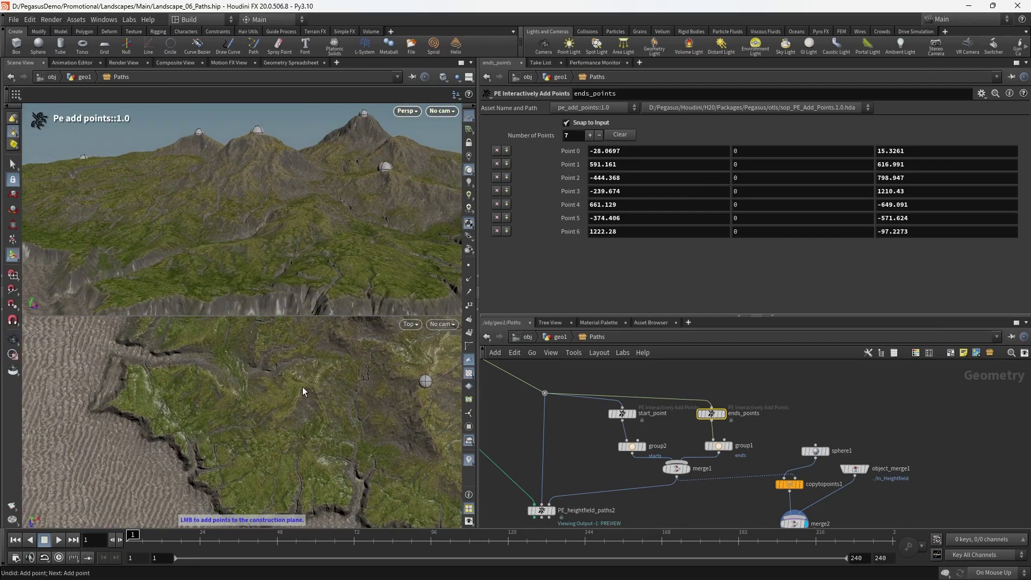
alt+drag(231, 195, 318, 264)
alt+right_drag(328, 384, 139, 394)
alt+middle_drag(306, 322, 290, 362)
alt+right_drag(290, 361, 241, 384)
alt+drag(296, 156, 333, 223)
alt+scroll(314, 172, down, 8)
alt+scroll(334, 224, up, 6)
scroll(278, 219, down, 5)
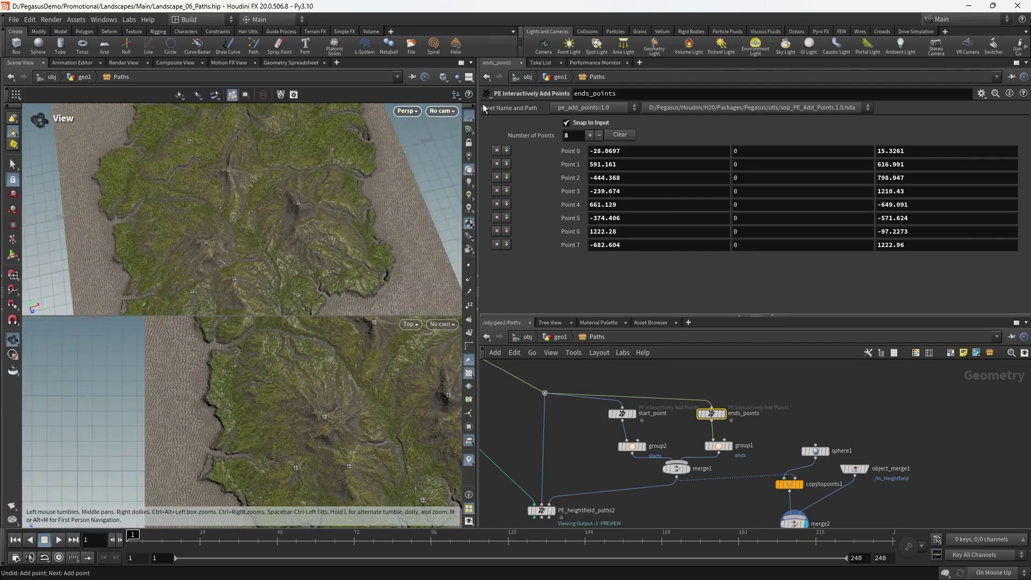
Step: Return the viewport to a single perspective view with the whole terrain in frame
click(470, 77)
click(478, 88)
drag(299, 259, 299, 237)
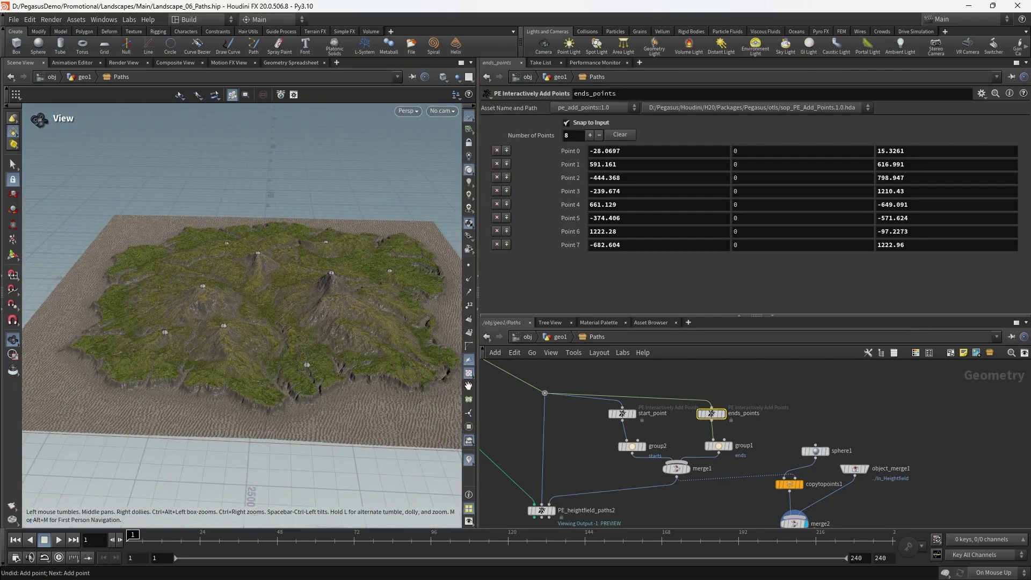
scroll(594, 395, down, 3)
scroll(696, 409, up, 3)
Step: Examine how the sphere markers for the start and end points are distributed across the terrain
middle_drag(695, 409, 782, 368)
drag(659, 481, 556, 445)
middle_drag(687, 480, 584, 515)
click(618, 394)
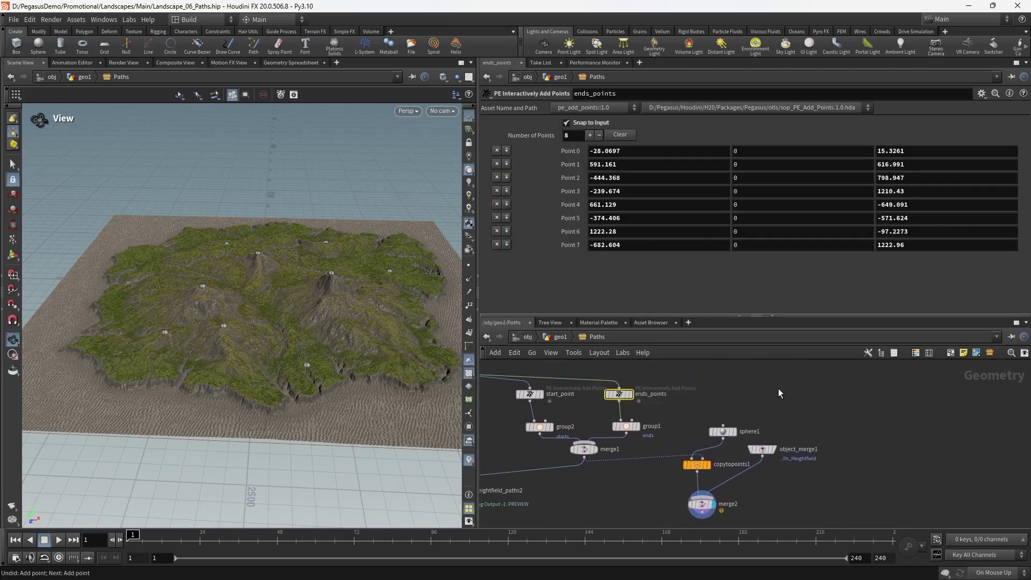
drag(301, 343, 335, 222)
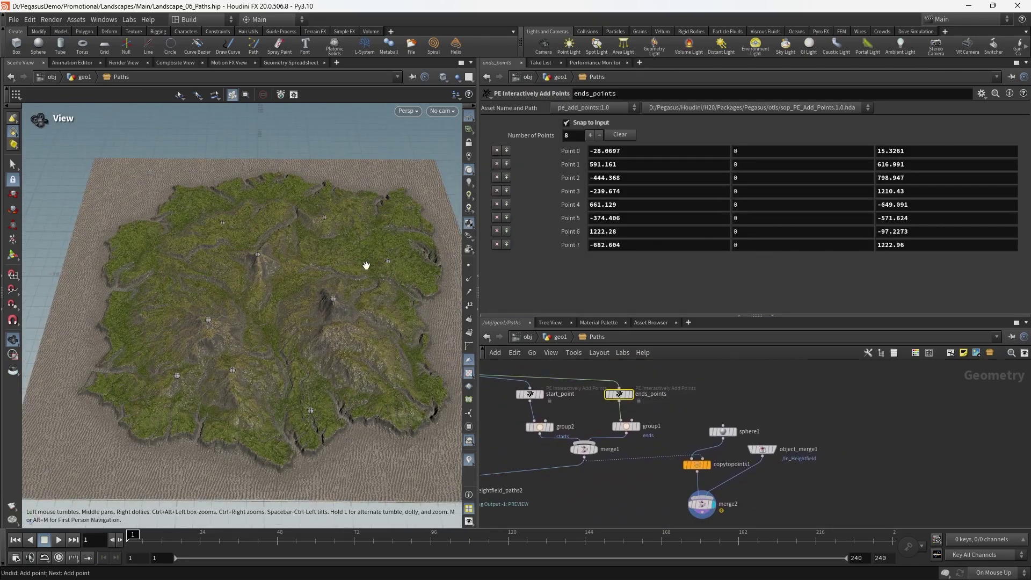
scroll(369, 262, up, 3)
middle_drag(419, 242, 331, 257)
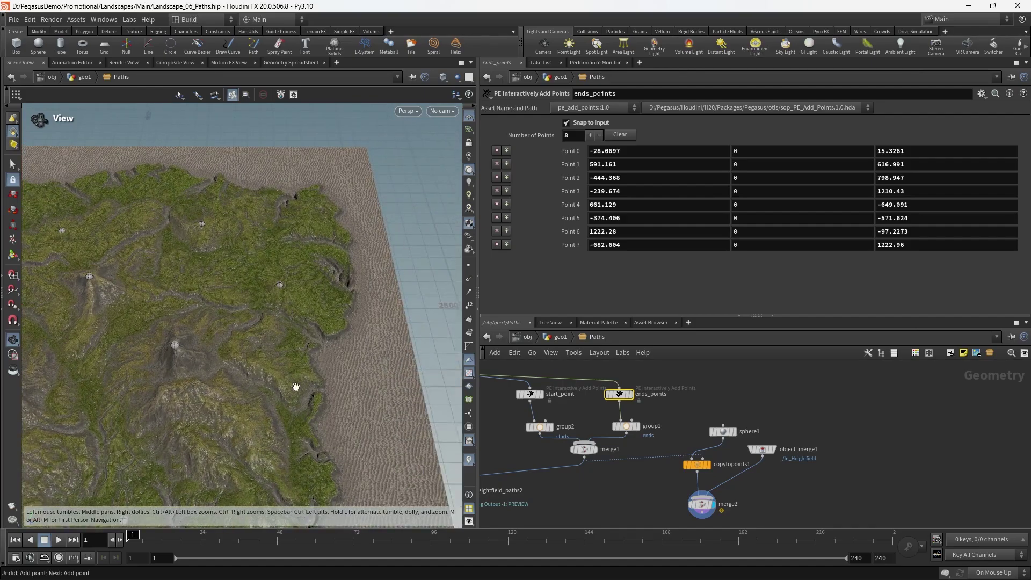
drag(298, 393, 287, 259)
drag(325, 220, 263, 269)
scroll(253, 301, down, 5)
drag(242, 344, 232, 266)
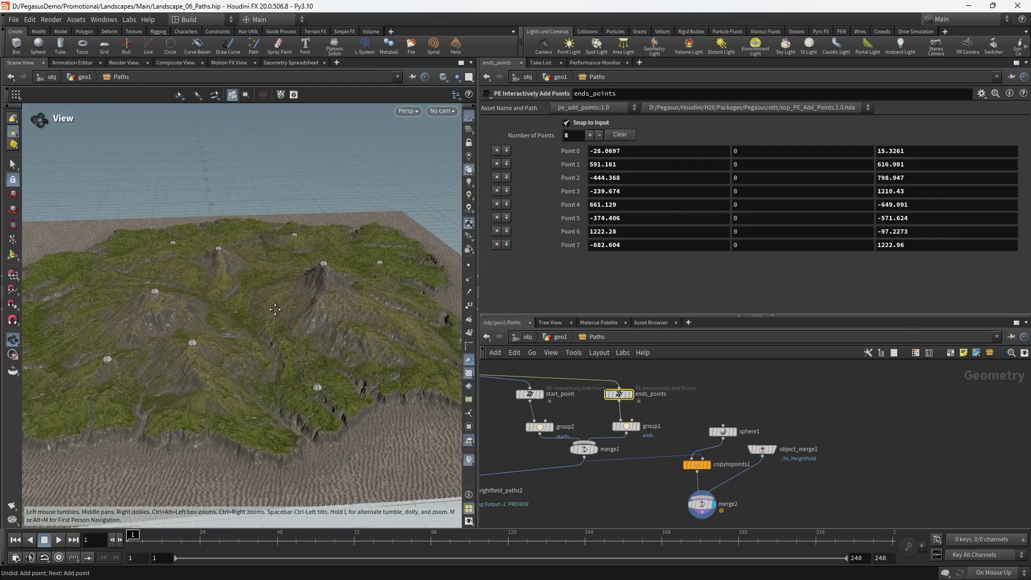
drag(317, 286, 271, 284)
scroll(757, 448, down, 3)
Step: Display the PREVIEW output of PE_heightfield_paths2, inspect the routed trails up close, and show the node's parameters
middle_drag(738, 521, 714, 483)
middle_drag(648, 466, 647, 432)
scroll(563, 416, up, 3)
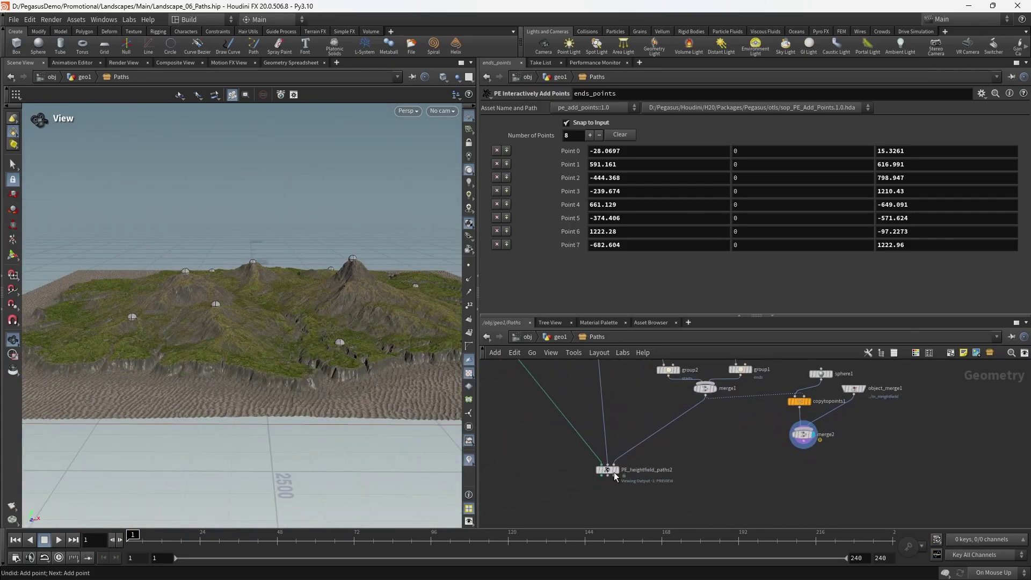
click(615, 471)
drag(249, 297, 318, 306)
drag(402, 319, 339, 270)
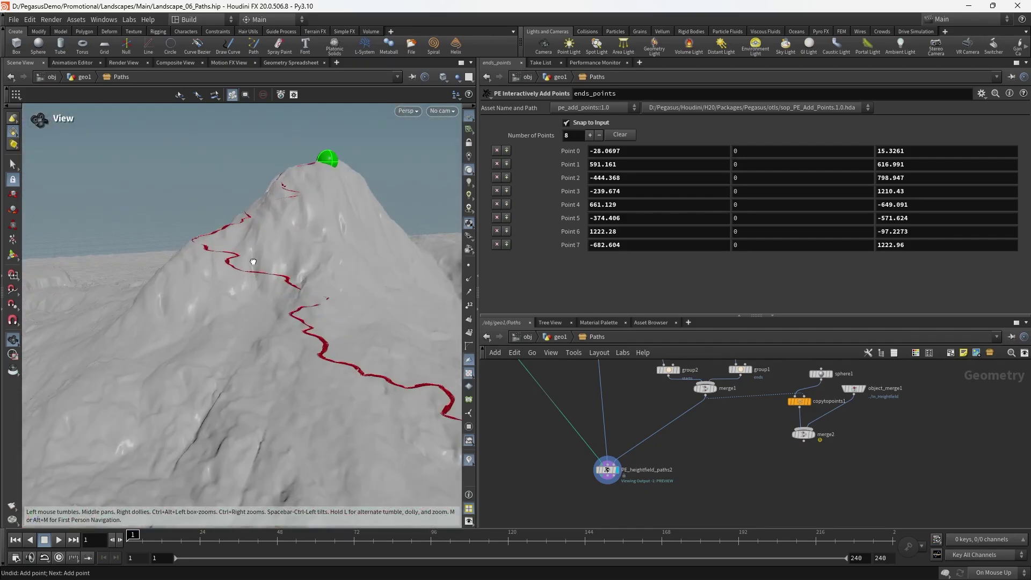
drag(255, 271, 371, 289)
scroll(339, 228, up, 6)
scroll(663, 421, down, 3)
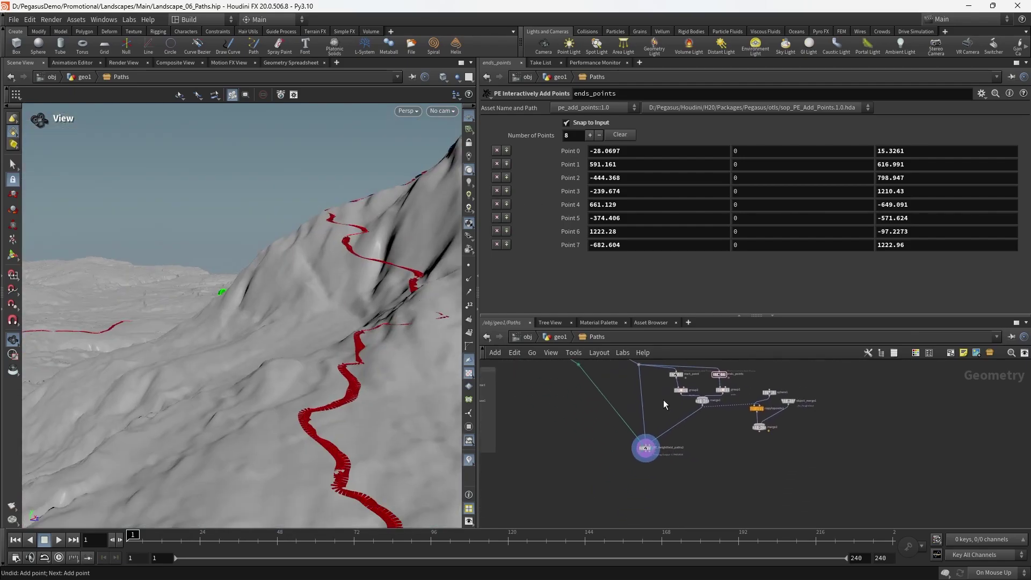
click(645, 447)
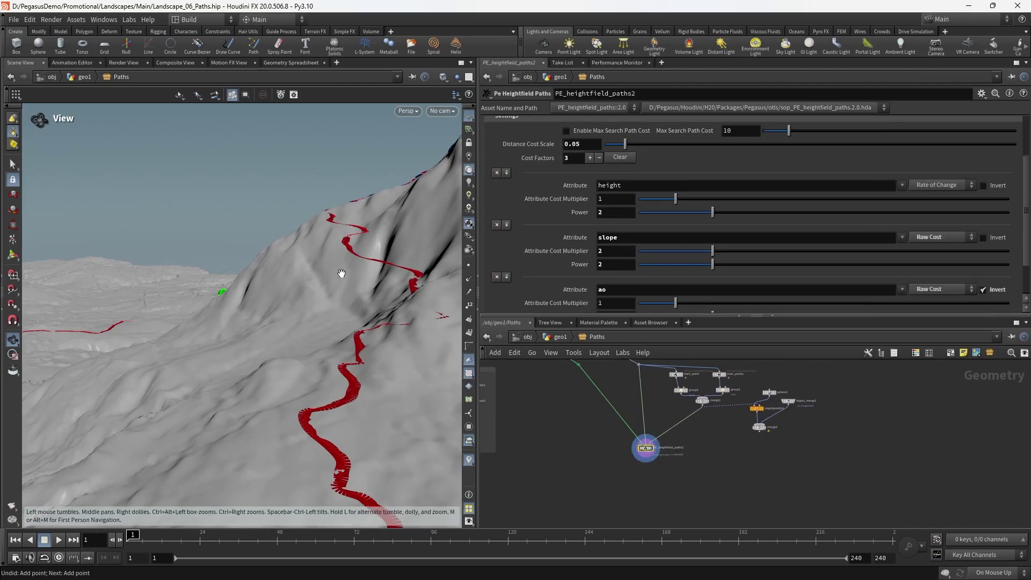
Step: Try 3 and 1 as the slope attribute's cost multiplier on PE_heightfield_paths2 and compare the trails
drag(338, 276, 381, 307)
click(619, 250)
key(BackSpace)
text(3)
key(BackSpace)
text(1)
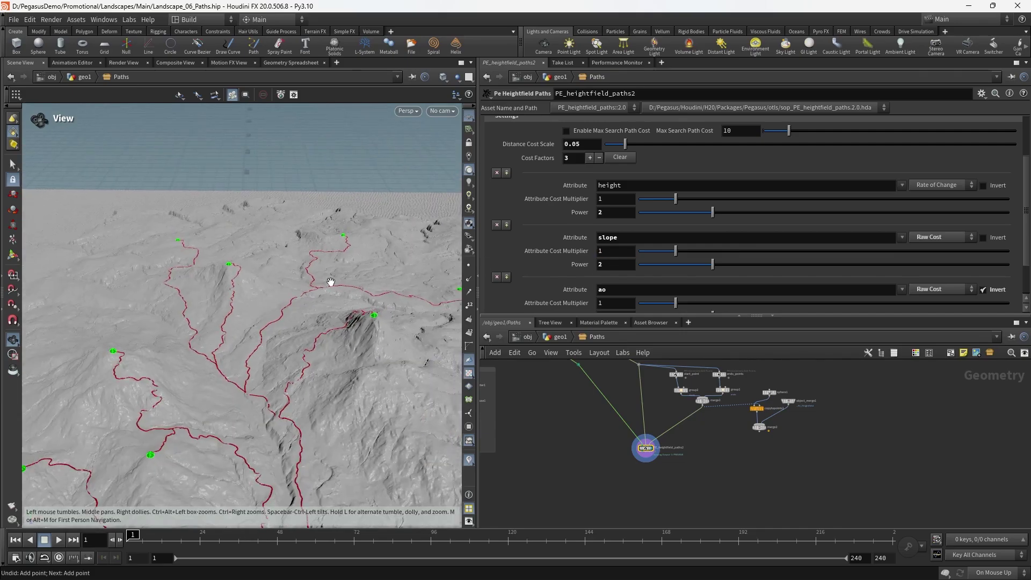
key(Return)
middle_drag(341, 336, 363, 254)
mouse_move(333, 277)
mouse_down()
mouse_move(308, 325)
mouse_move(363, 288)
mouse_move(329, 287)
mouse_move(307, 326)
mouse_move(336, 295)
mouse_up()
Step: Try a slope cost multiplier of 4 and inspect the trails from several angles
text(4)
key(Return)
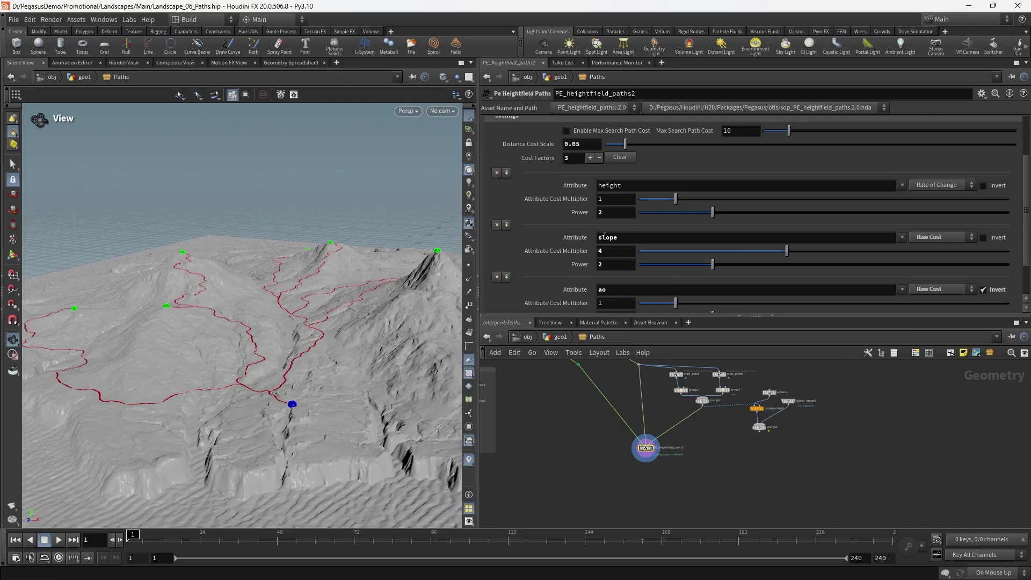
scroll(614, 235, down, 1)
drag(322, 285, 292, 328)
right_drag(363, 300, 353, 310)
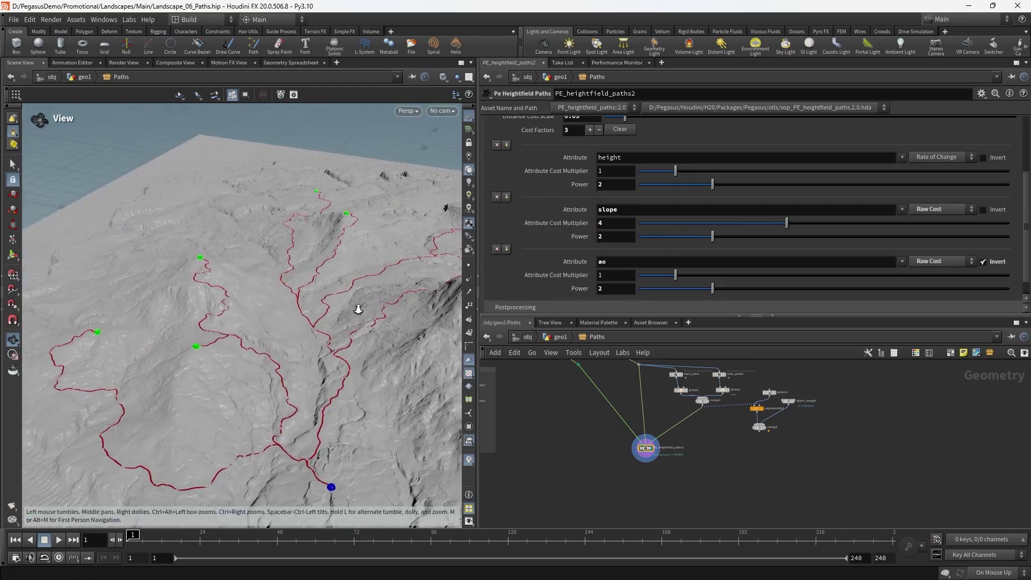
mouse_move(353, 310)
mouse_down()
mouse_move(334, 288)
mouse_move(310, 306)
mouse_move(281, 306)
mouse_move(318, 306)
mouse_move(317, 345)
mouse_move(346, 303)
mouse_up()
right_drag(345, 303, 363, 299)
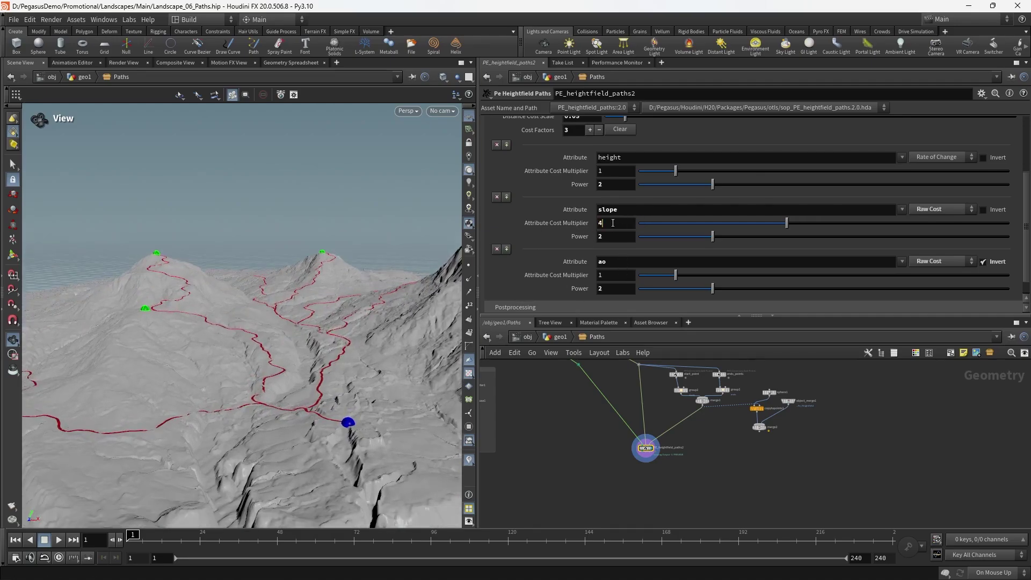
Step: Set the slope attribute's cost multiplier to 5 and inspect the rerouted trails around the start point
drag(340, 284, 316, 345)
right_drag(316, 345, 308, 296)
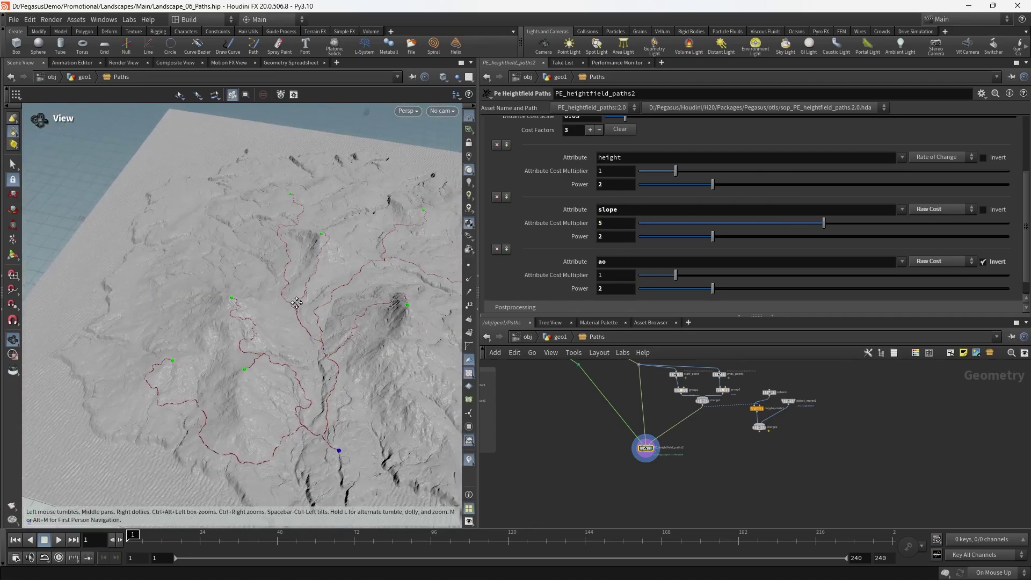
drag(308, 296, 272, 258)
middle_drag(271, 259, 285, 273)
right_drag(285, 273, 304, 351)
drag(303, 352, 292, 431)
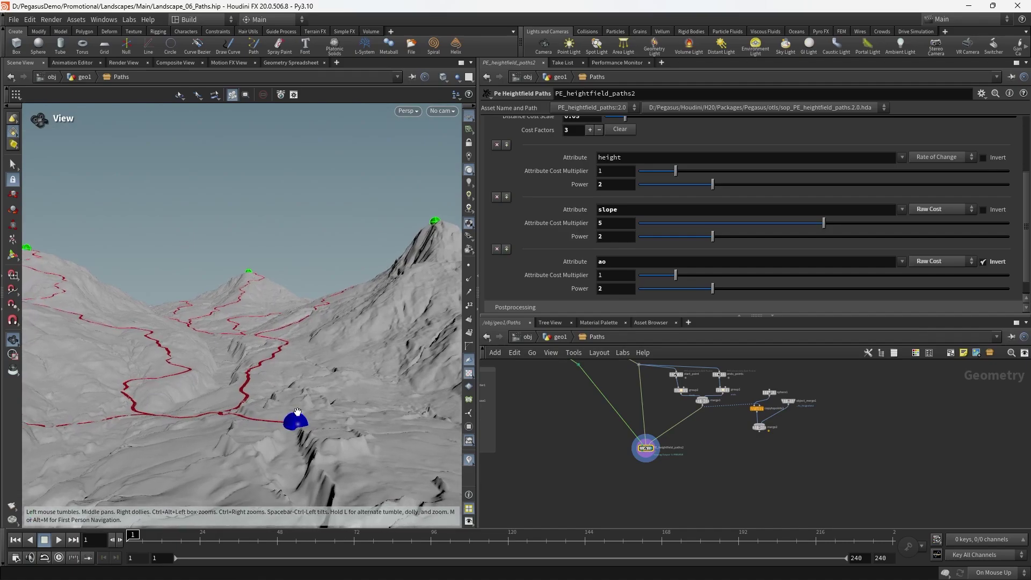
drag(271, 325, 186, 329)
drag(245, 358, 300, 304)
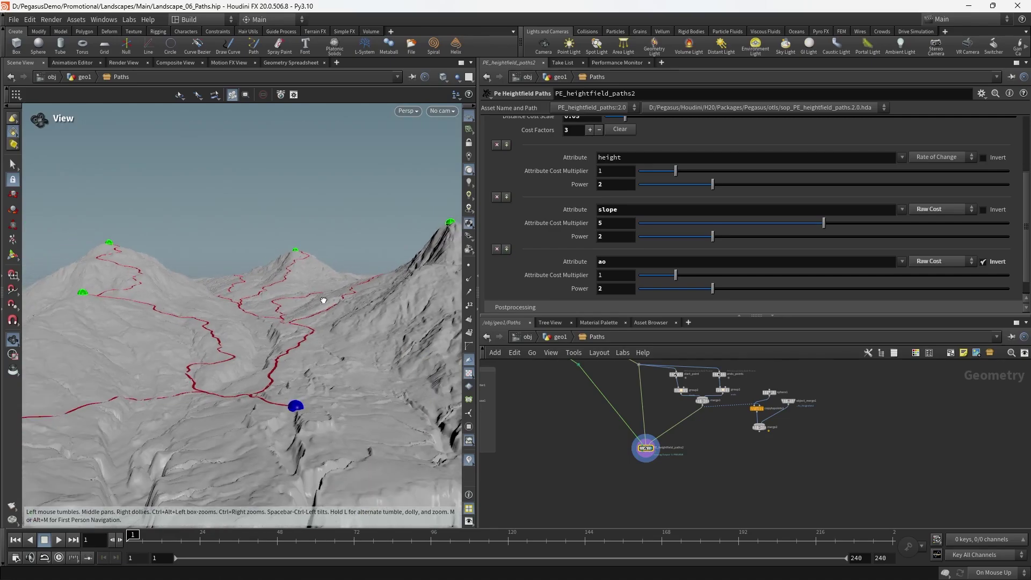
Step: Enable heightfield modification on PE_heightfield_paths2 and set its flatten width to 10
drag(307, 301, 331, 319)
scroll(579, 190, up, 4)
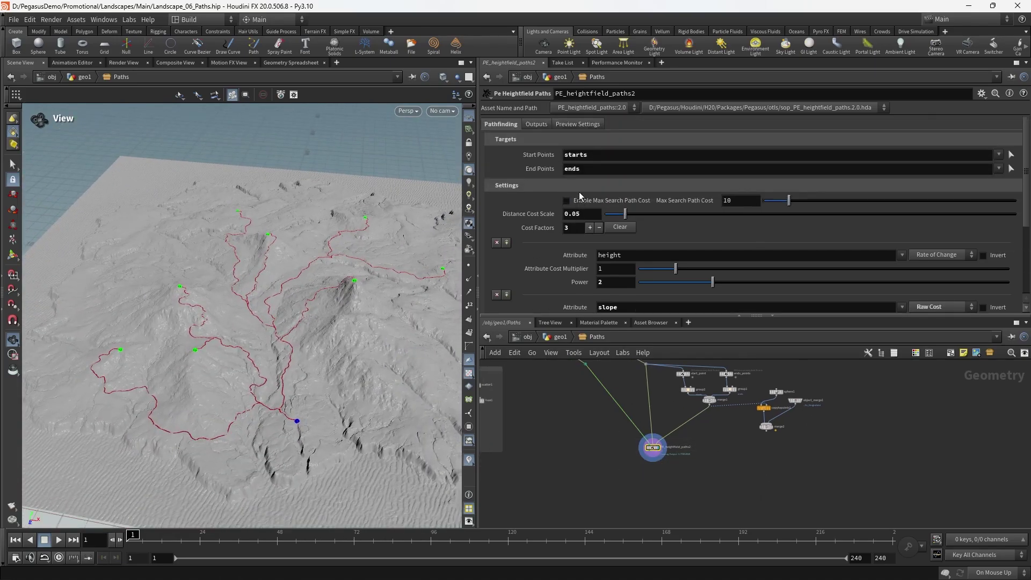
click(541, 124)
drag(298, 391, 295, 349)
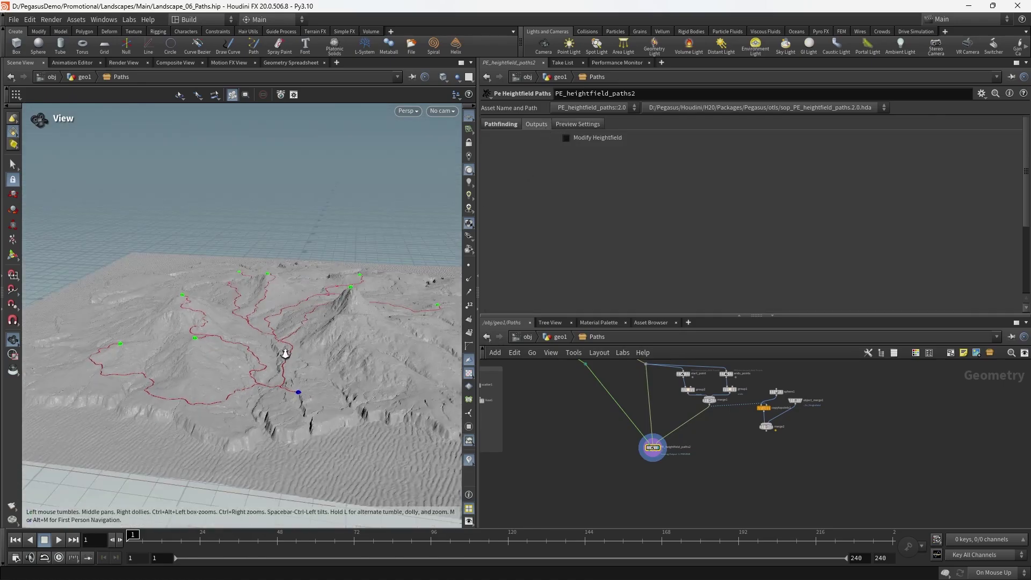
scroll(295, 349, up, 5)
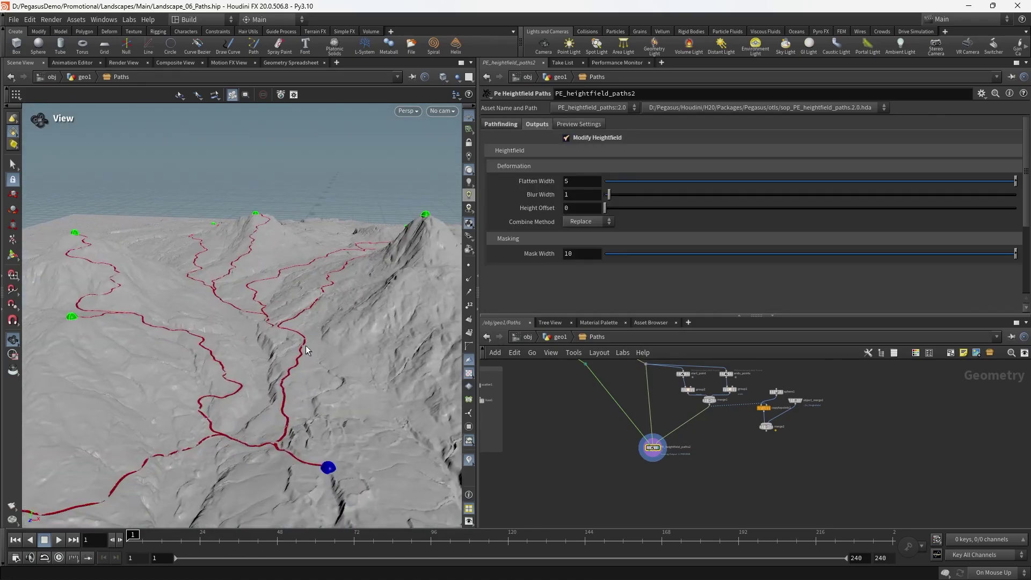
drag(290, 310, 373, 294)
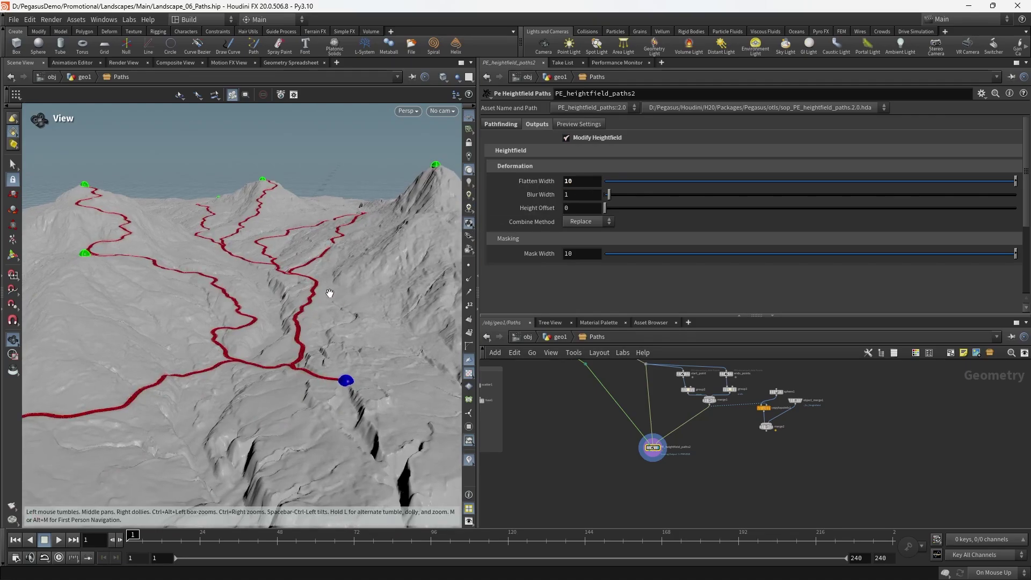
drag(326, 292, 325, 334)
Step: Turn off the line and sweep previews of the paths, leaving the waypoints and terrain previewed
click(576, 123)
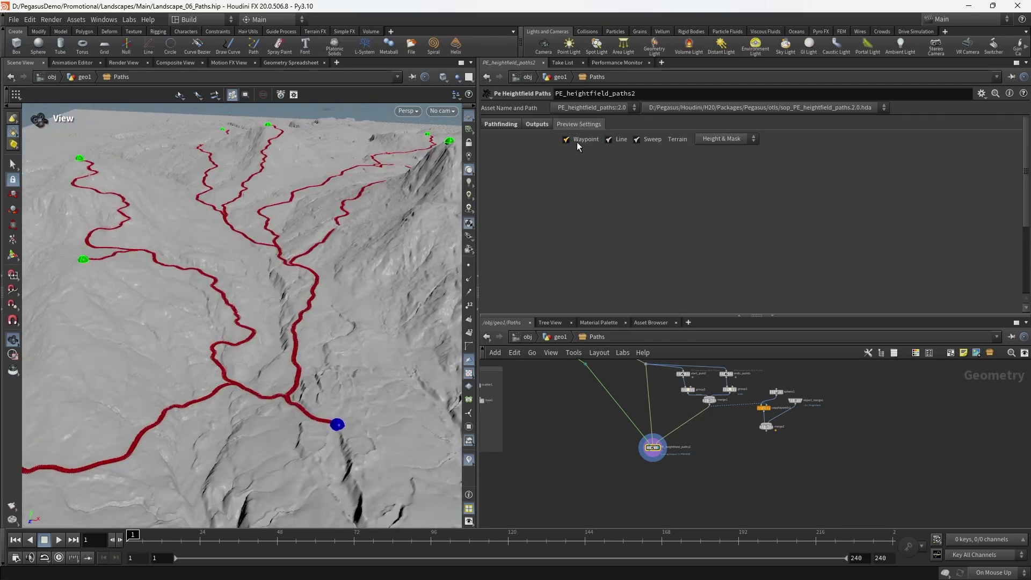
click(659, 142)
mouse_move(255, 341)
mouse_down()
mouse_move(373, 304)
mouse_move(318, 322)
mouse_move(322, 370)
mouse_up()
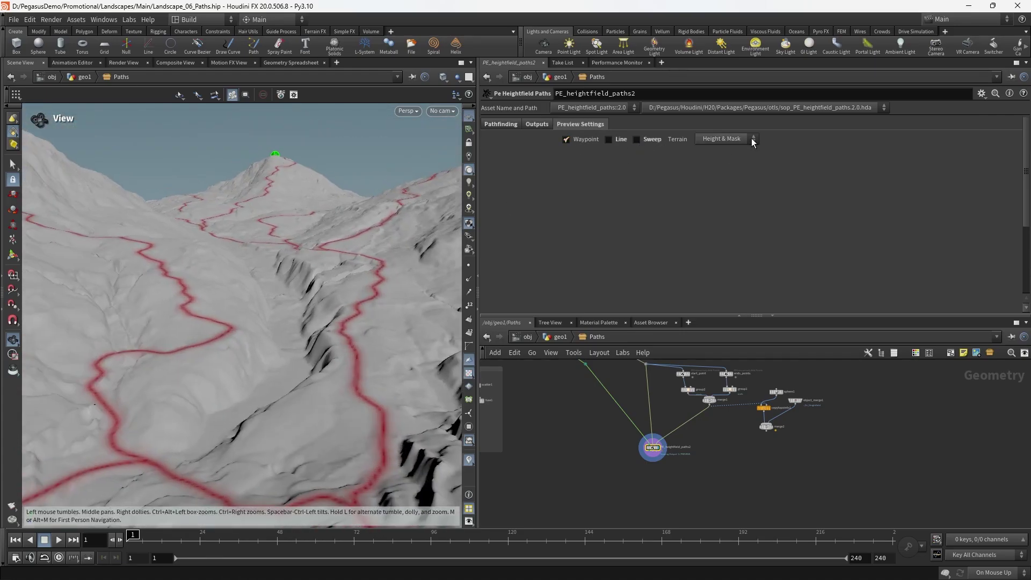
Step: Preview the terrain without its mask to inspect the flattened trails, and return the terrain preview to Height & Mask
click(746, 138)
click(710, 160)
drag(235, 284, 134, 303)
click(536, 124)
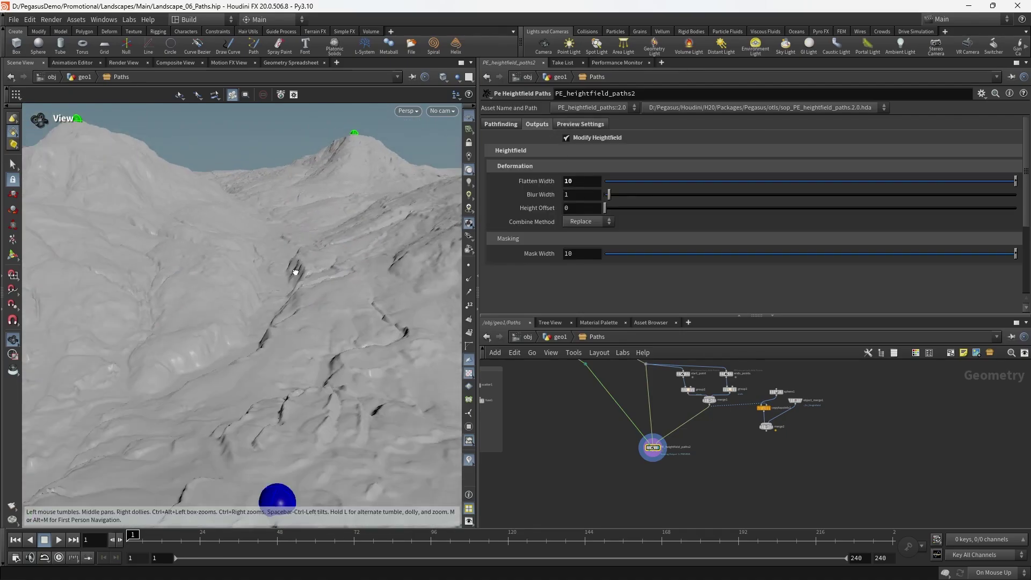
drag(296, 271, 329, 286)
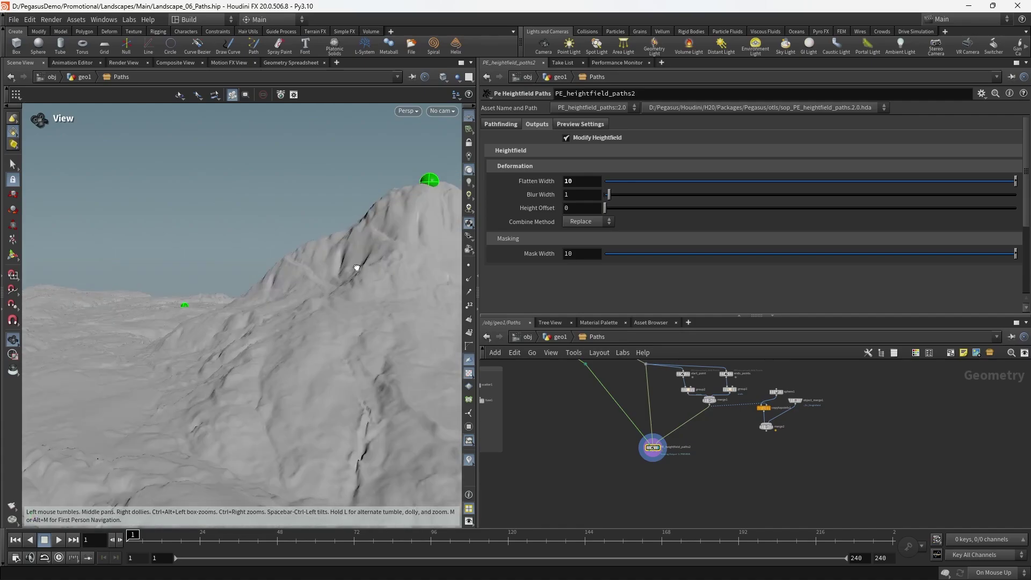
drag(303, 142, 349, 151)
click(580, 124)
click(724, 139)
click(716, 162)
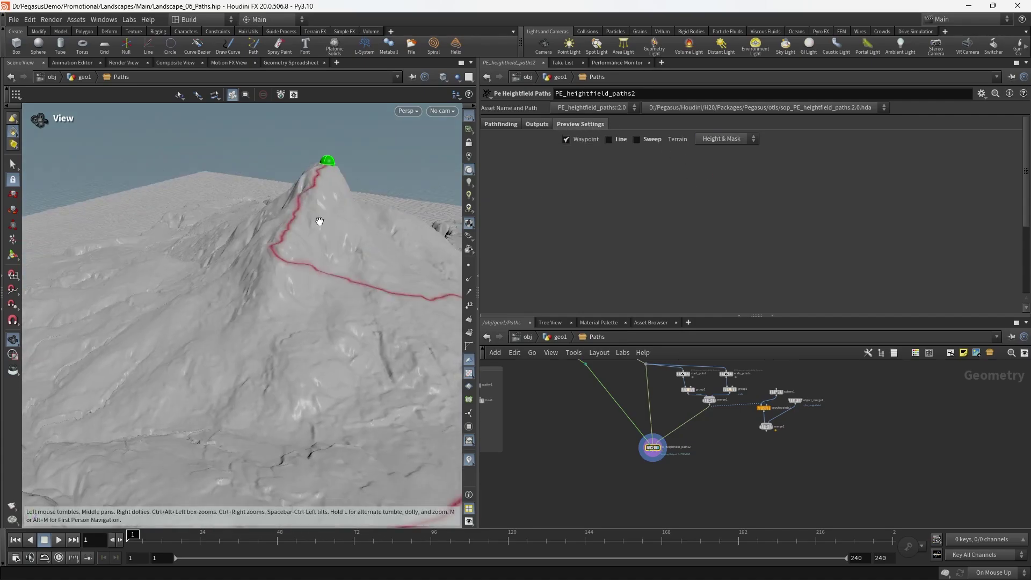
scroll(313, 226, up, 5)
Step: Set the mask width to 15 and inspect the masked trails across the terrain
click(537, 124)
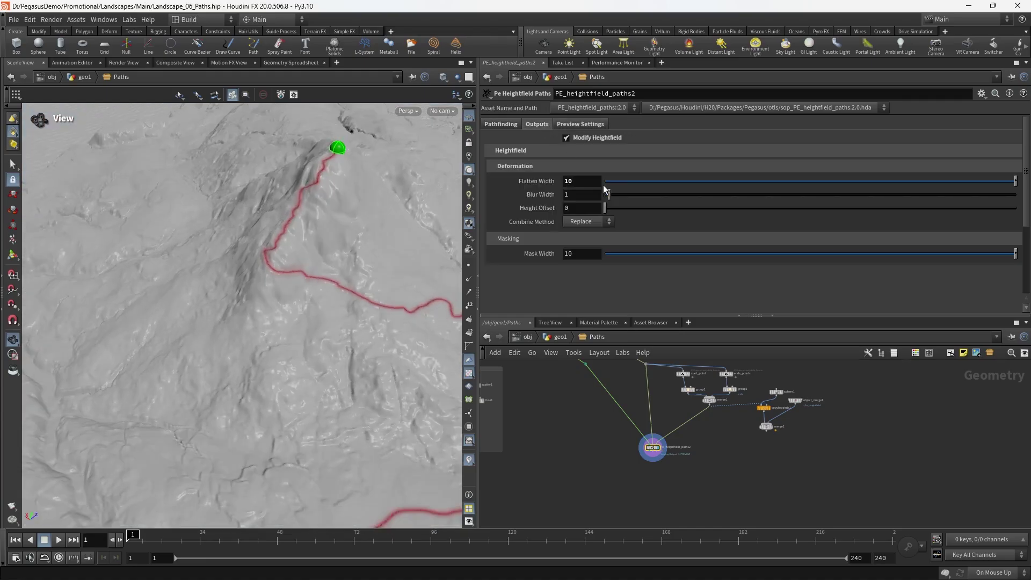
click(577, 254)
drag(320, 265, 273, 215)
click(580, 253)
text(15)
key(Return)
drag(333, 259, 239, 285)
right_drag(240, 285, 118, 327)
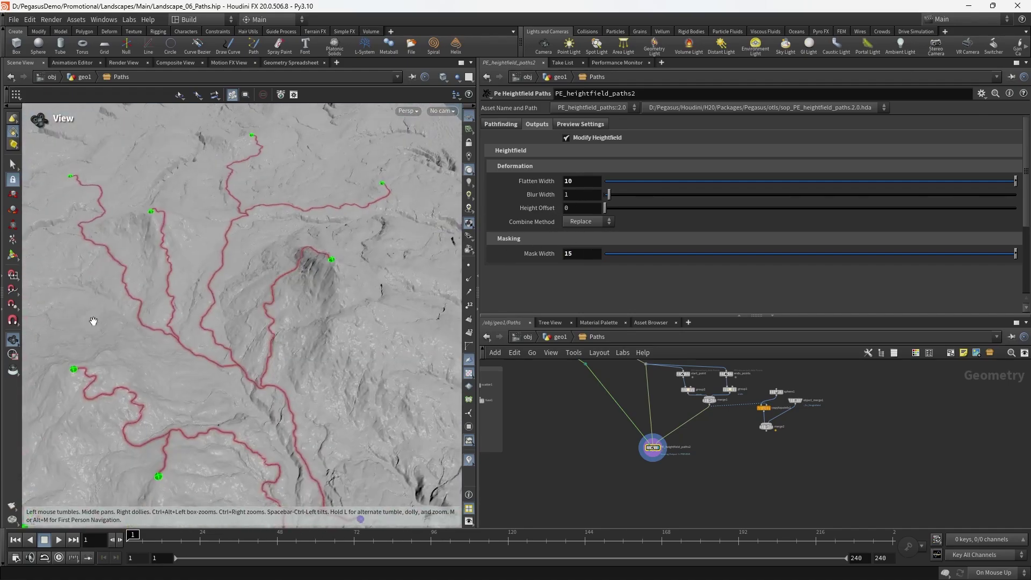
middle_drag(117, 327, 278, 310)
right_drag(279, 310, 353, 328)
drag(352, 328, 253, 210)
scroll(721, 452, down, 3)
Step: Select the second path setup's nodes and shift them slightly upward in the network
middle_drag(720, 453, 699, 476)
scroll(709, 441, up, 4)
drag(808, 473, 588, 381)
drag(704, 419, 702, 395)
click(657, 451)
Step: Add an Output node below PE_heightfield_paths2, leaving a gap between the two nodes
middle_drag(657, 450, 669, 436)
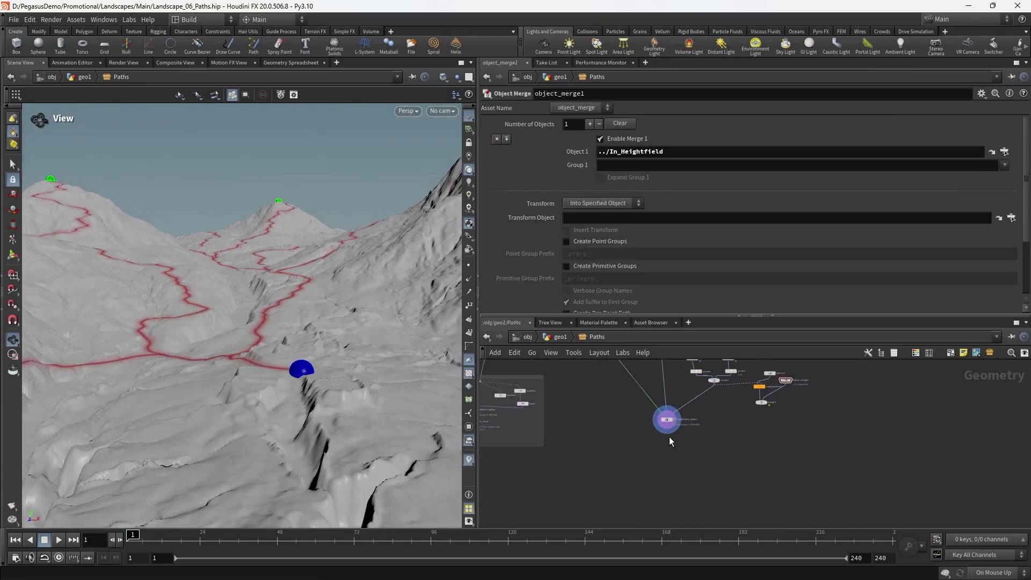
scroll(668, 439, up, 3)
key(Tab)
text(outp)
key(Return)
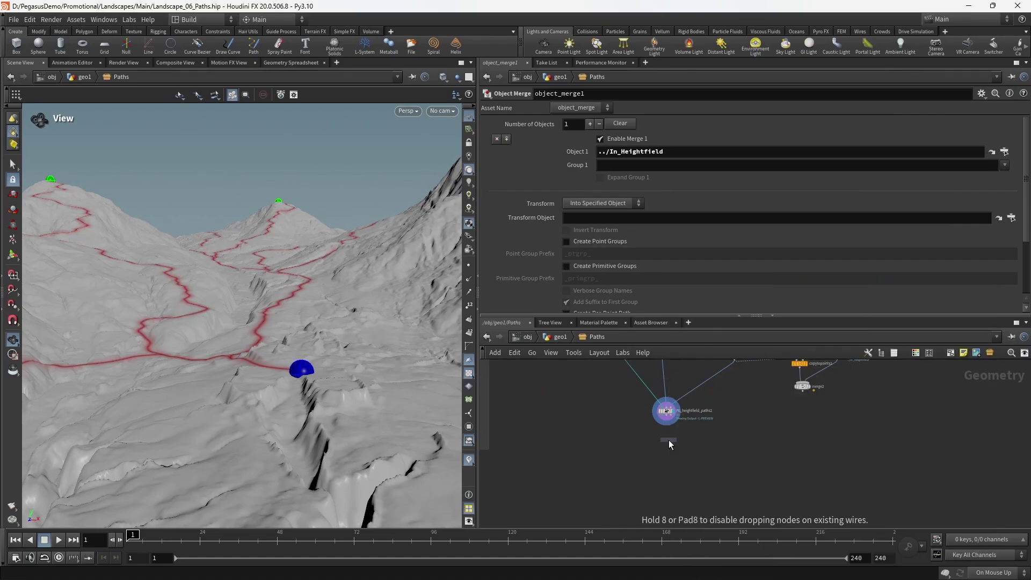
click(666, 435)
scroll(673, 427, up, 4)
scroll(672, 426, down, 1)
middle_drag(673, 427, 702, 408)
scroll(696, 419, up, 1)
drag(688, 424, 687, 445)
scroll(712, 412, down, 3)
Step: Add a File Cache node above output1, turn off its time-dependent cache and name it human_paths_cache
mouse_move(713, 411)
middle_down()
mouse_move(803, 426)
mouse_move(724, 421)
middle_up()
key(Tab)
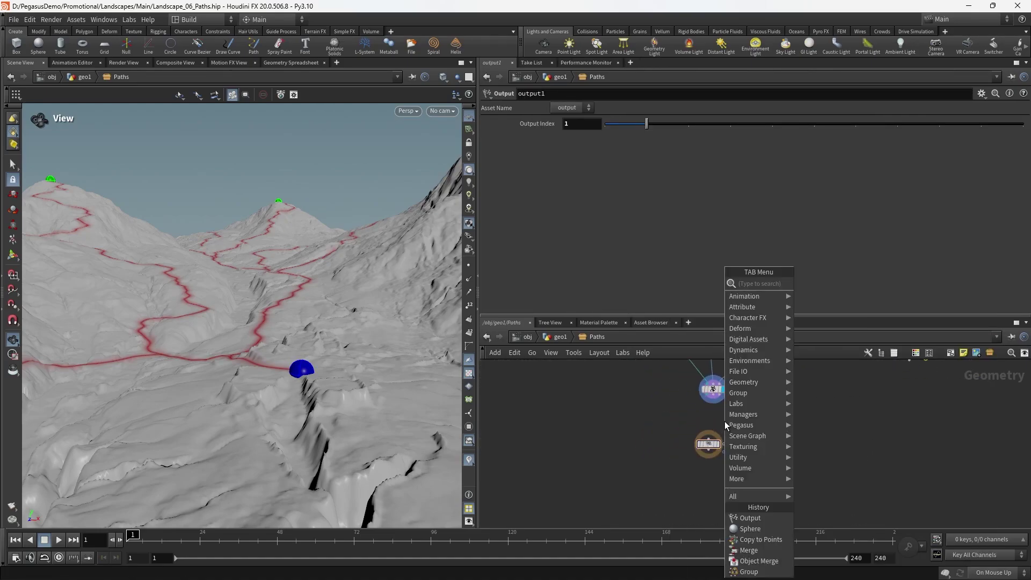
text(filecac)
key(Return)
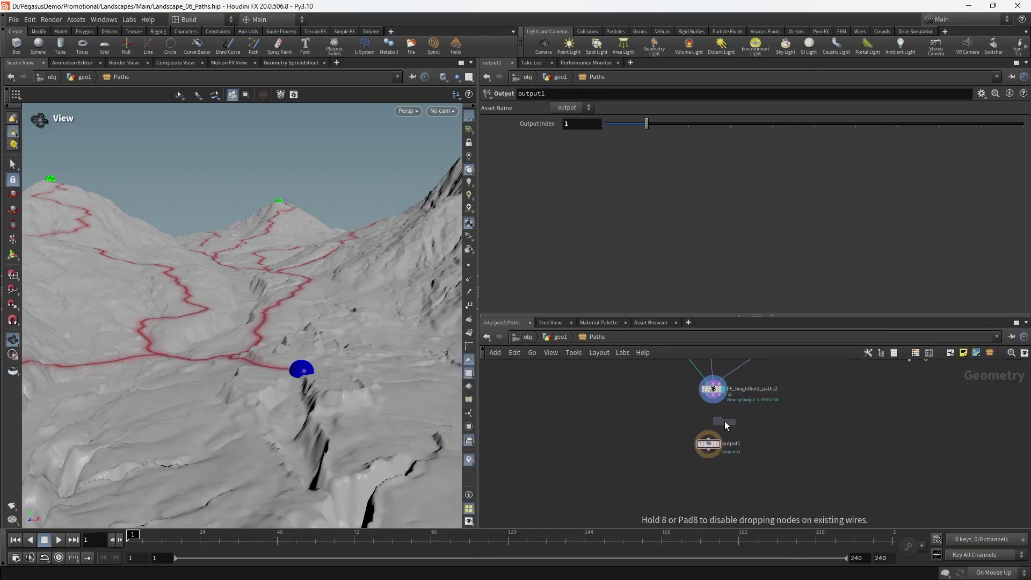
click(724, 421)
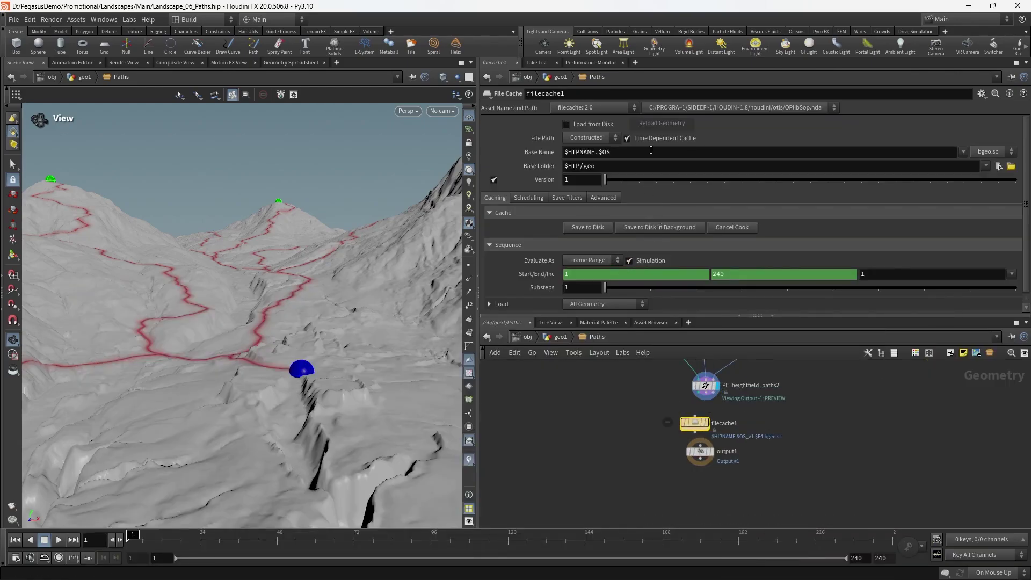
scroll(735, 418, up, 3)
double_click(729, 424)
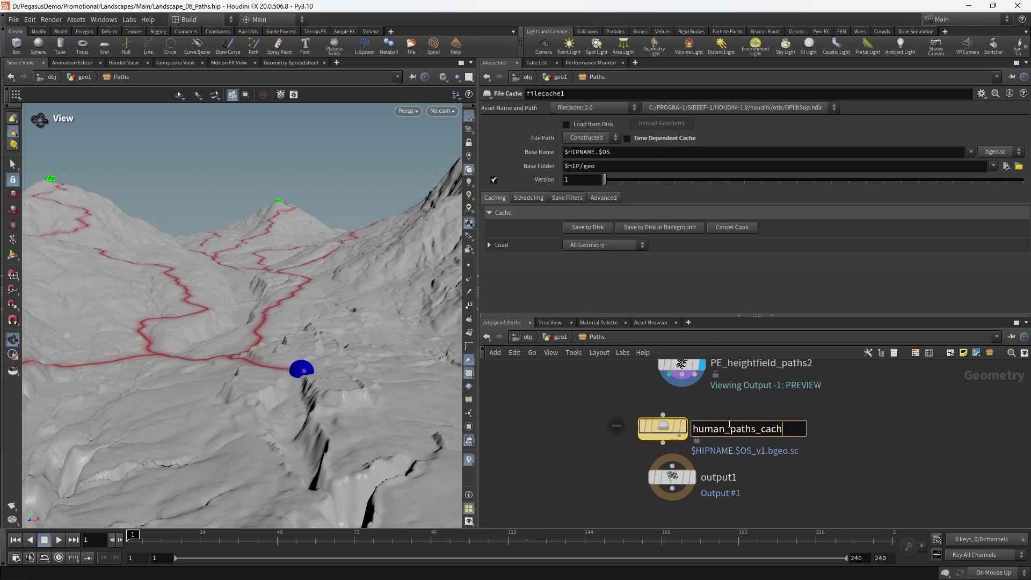
key(Return)
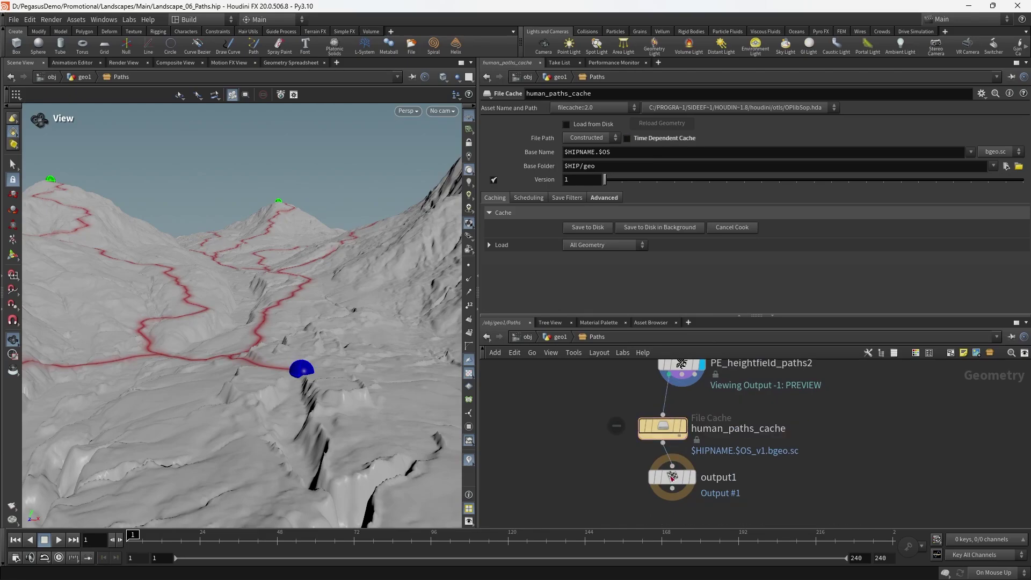
Step: Align human_paths_cache under PE_heightfield_paths2, save it to disk and display the cached trails
drag(664, 433, 684, 427)
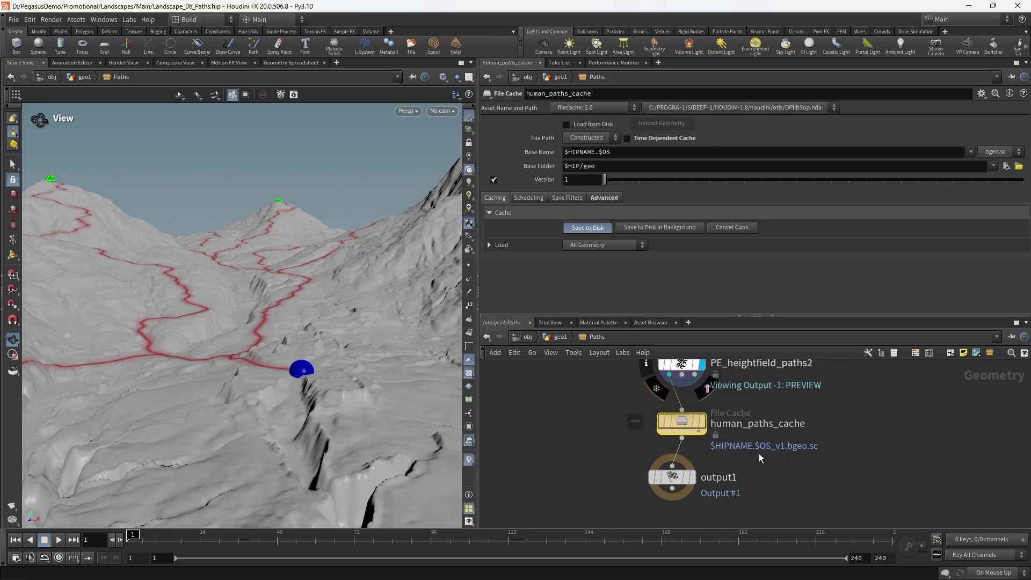
click(703, 420)
drag(287, 293, 306, 342)
scroll(747, 428, down, 3)
scroll(736, 478, up, 3)
Step: Display output1 and move it further down to make room below human_paths_cache
click(680, 436)
scroll(721, 439, down, 3)
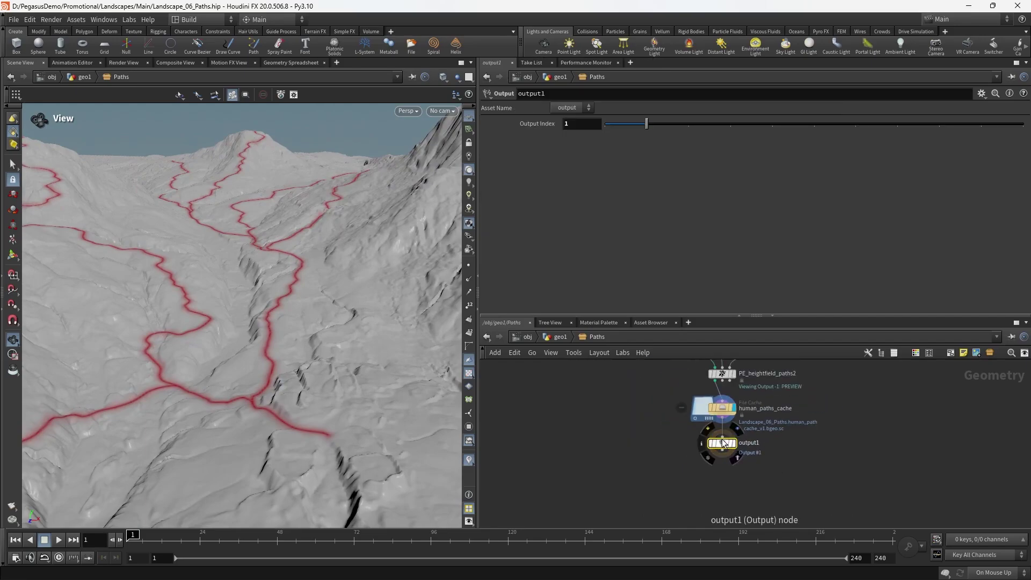
scroll(812, 442, down, 3)
middle_drag(812, 442, 921, 444)
scroll(852, 441, up, 3)
middle_drag(851, 441, 776, 421)
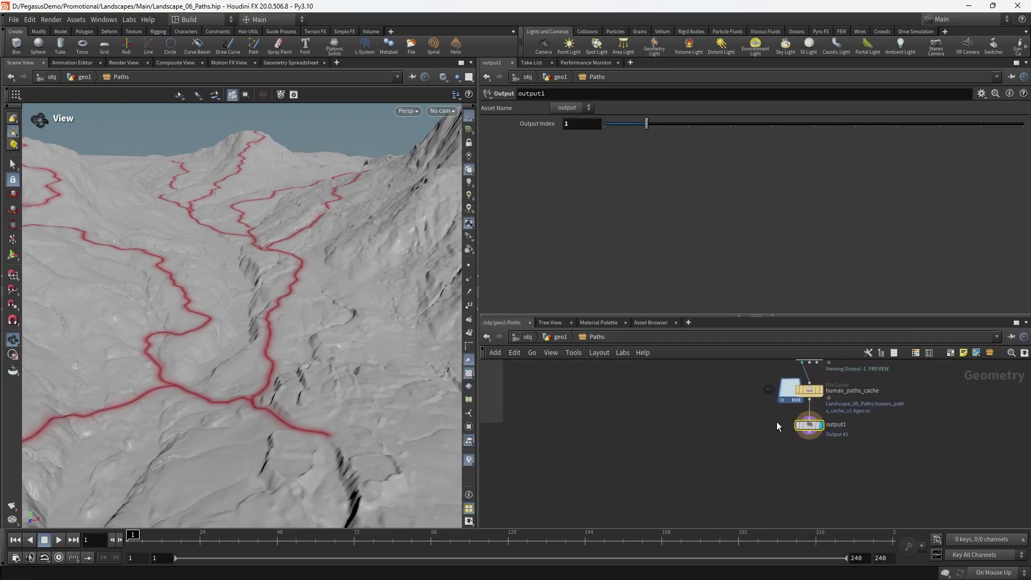
drag(807, 424, 807, 456)
scroll(833, 473, down, 3)
scroll(606, 449, up, 5)
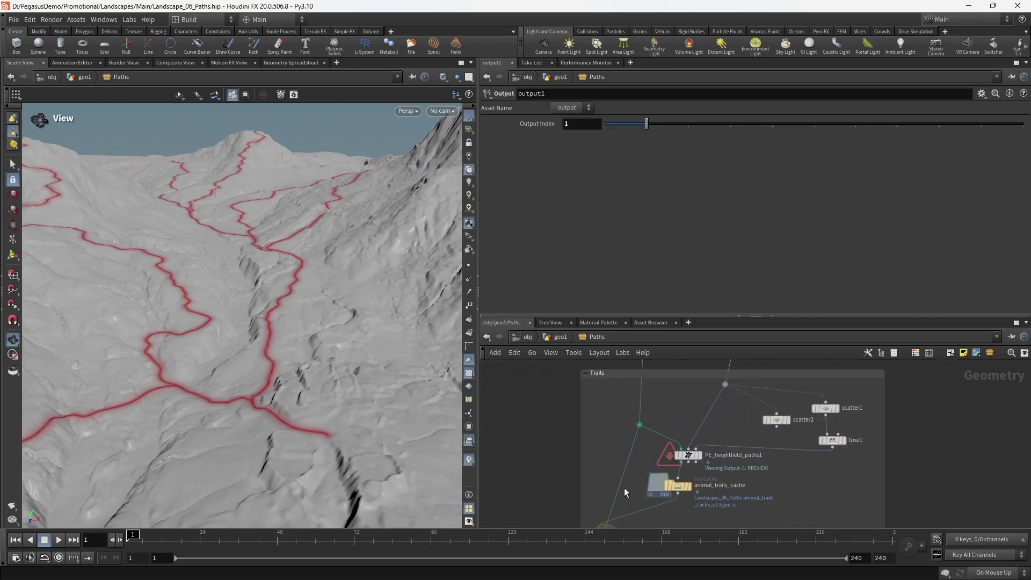
scroll(838, 459, down, 2)
middle_drag(849, 458, 748, 428)
scroll(646, 421, up, 3)
drag(647, 423, 647, 472)
scroll(762, 449, down, 3)
middle_drag(774, 447, 724, 421)
Step: Add a HeightField Layer node between human_paths_cache and output1
key(Tab)
text(h)
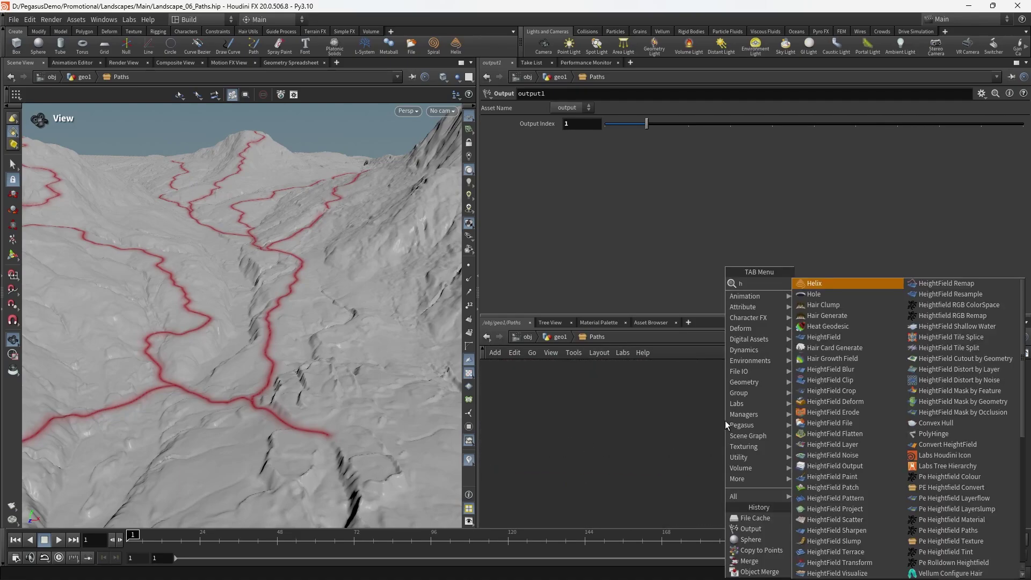
text(f lay)
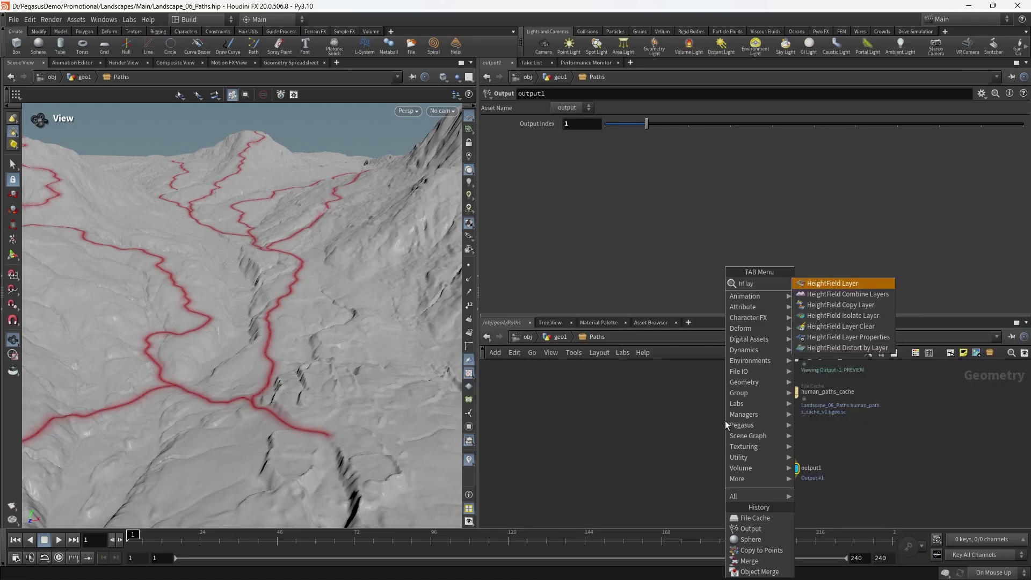
key(Return)
click(733, 437)
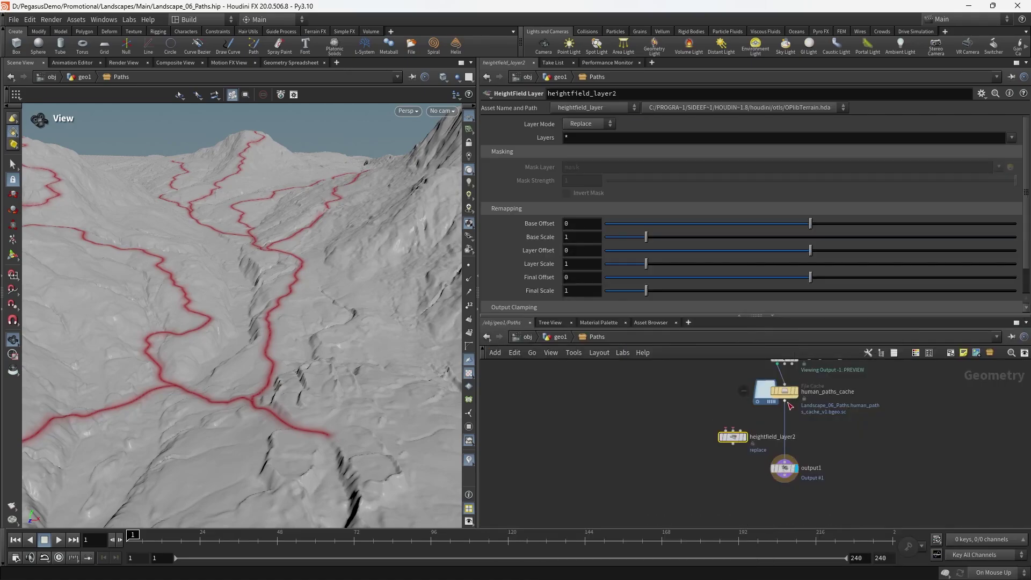
Step: Set heightfield_layer2 to Subtract, wire in the incoming heightfield and human_paths_cache, and display the node
click(588, 124)
click(585, 147)
scroll(737, 468, down, 5)
scroll(704, 411, up, 5)
click(694, 382)
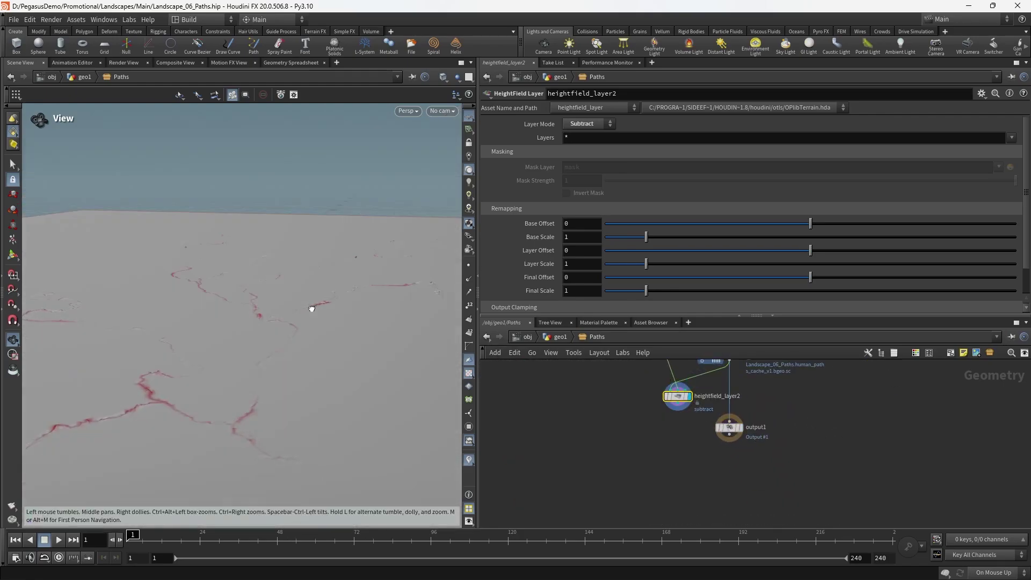
Step: Wire heightfield_layer2 into output1 and inspect the subtracted result from above
key(l)
drag(378, 312, 375, 391)
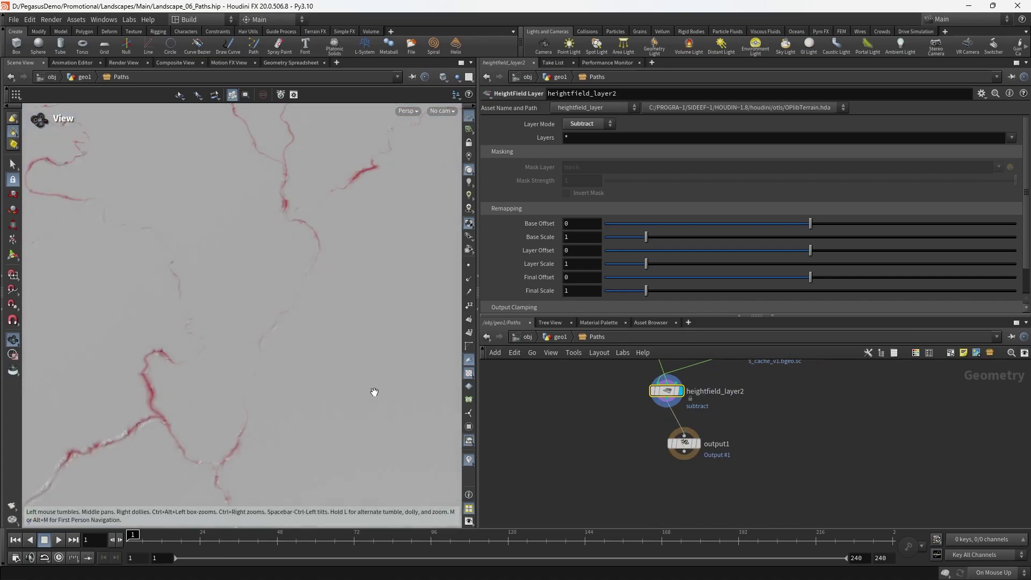
right_drag(375, 392, 311, 355)
scroll(627, 474, down, 3)
scroll(666, 450, up, 5)
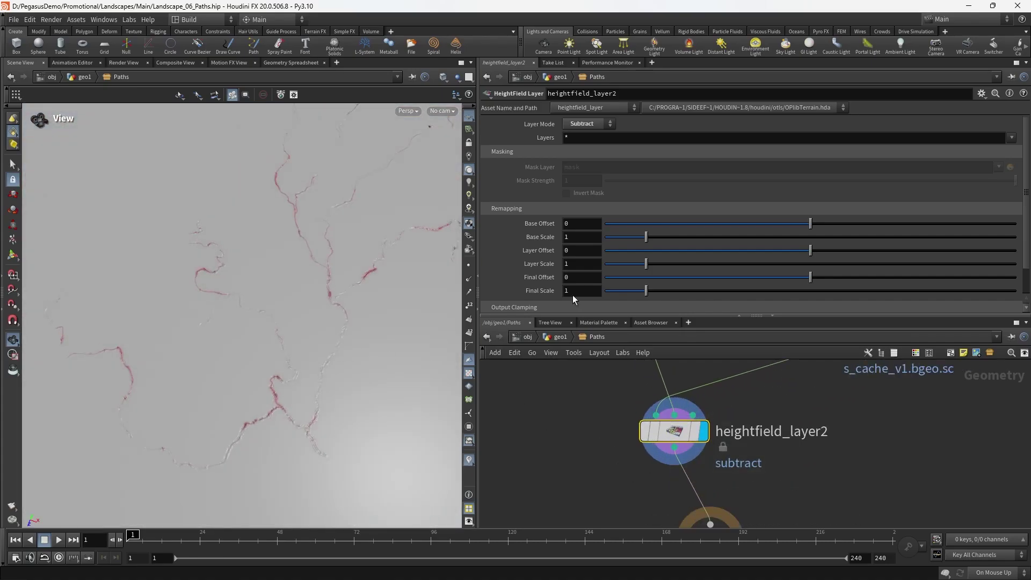
Step: Restrict the subtraction in heightfield_layer2 to the height layer and check the node's wiring
click(572, 138)
text(height)
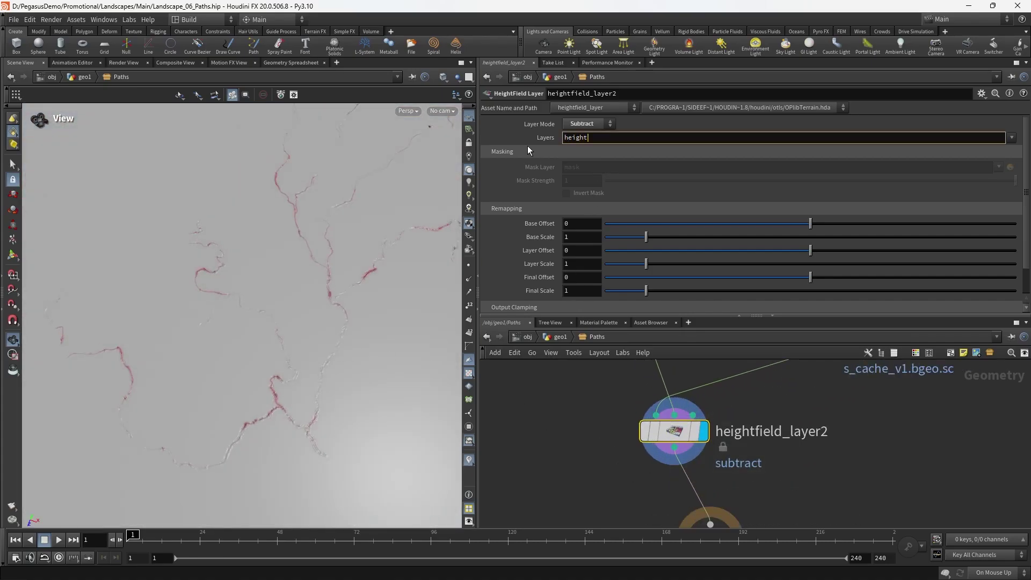
key(Return)
scroll(530, 412, down, 4)
middle_drag(532, 419, 948, 487)
scroll(636, 444, down, 2)
middle_drag(635, 444, 380, 385)
scroll(598, 419, up, 2)
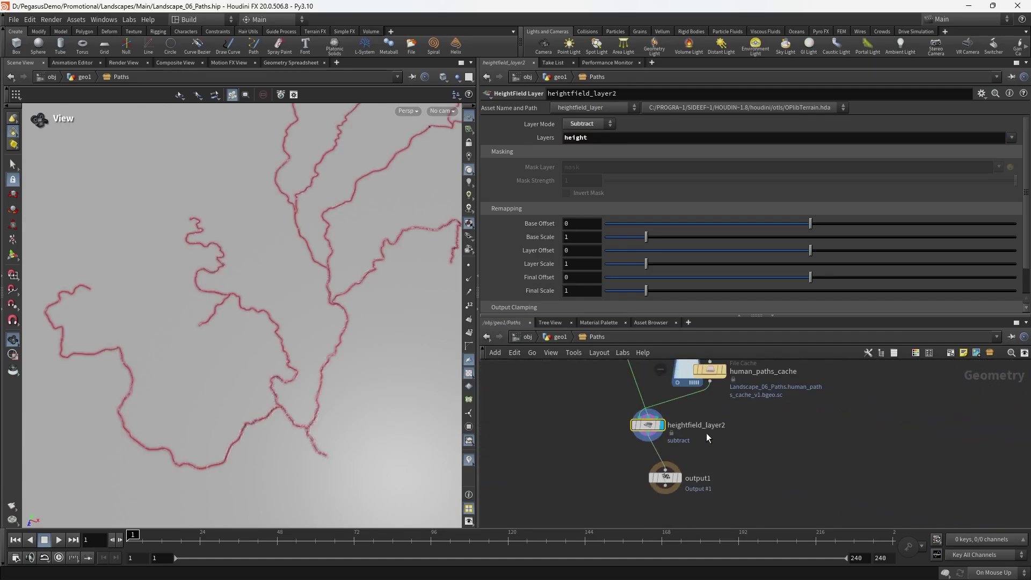
Step: Enclose all nodes of the second path setup in a network box
scroll(706, 435, down, 5)
middle_drag(739, 432, 742, 479)
drag(620, 385, 846, 482)
key(shift+o)
scroll(717, 410, up, 3)
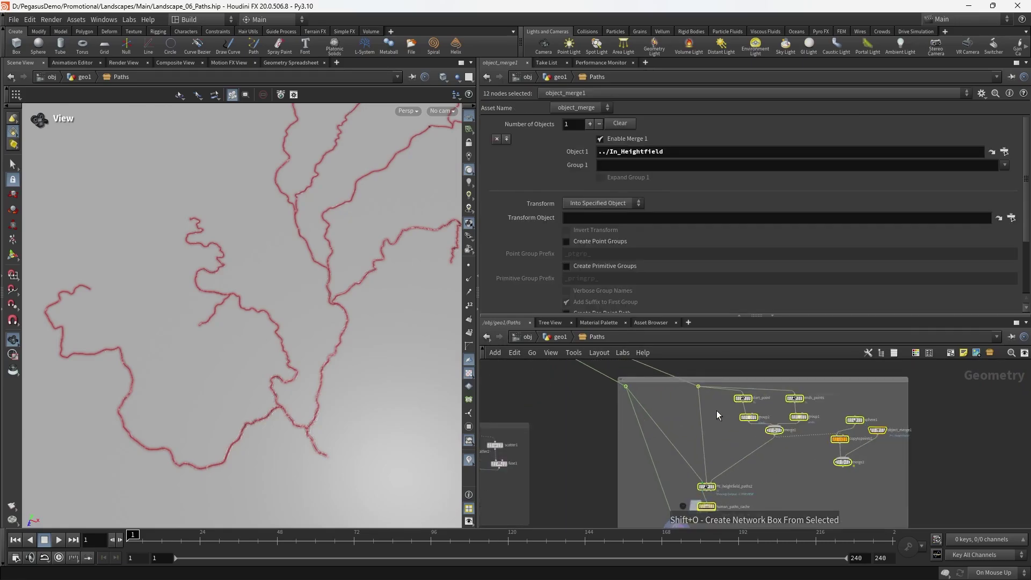
Step: Colour the new network box dark grey and title it "Human Paths"
click(736, 383)
click(688, 415)
key(c)
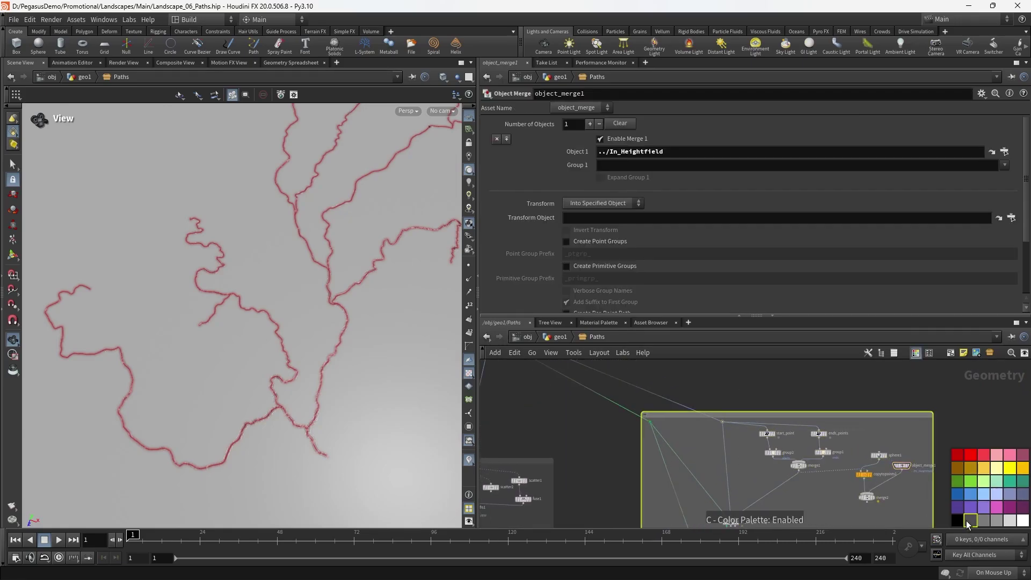
click(965, 522)
key(c)
scroll(664, 423, up, 4)
double_click(647, 400)
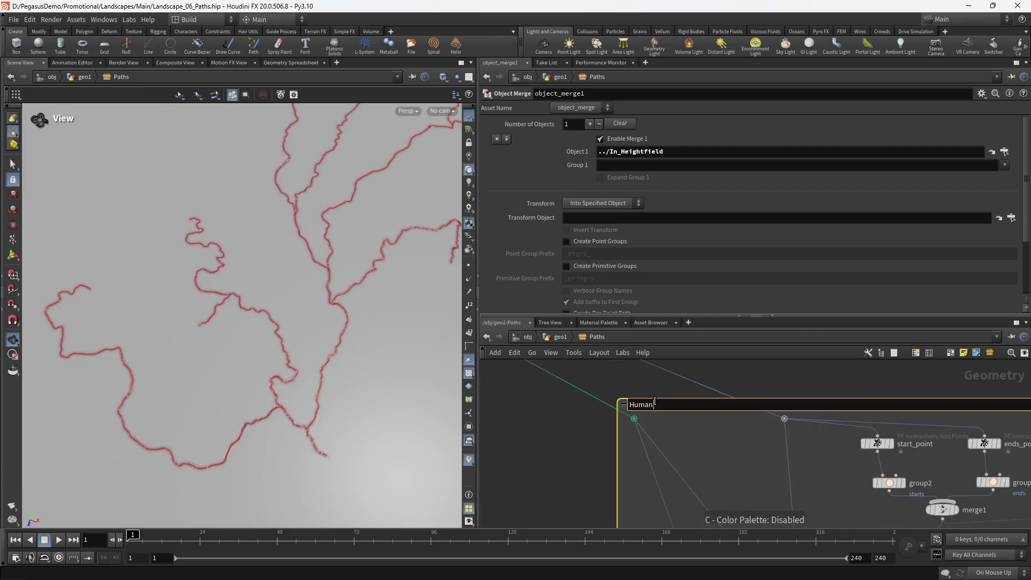
text(Human Paths)
key(Return)
Step: Return to the geo1 network and move the Paths subnetwork to the right, away from heightfield_layer6
scroll(671, 445, down, 4)
middle_drag(688, 452, 698, 312)
scroll(721, 415, up, 4)
middle_drag(776, 462, 787, 441)
click(686, 455)
click(561, 337)
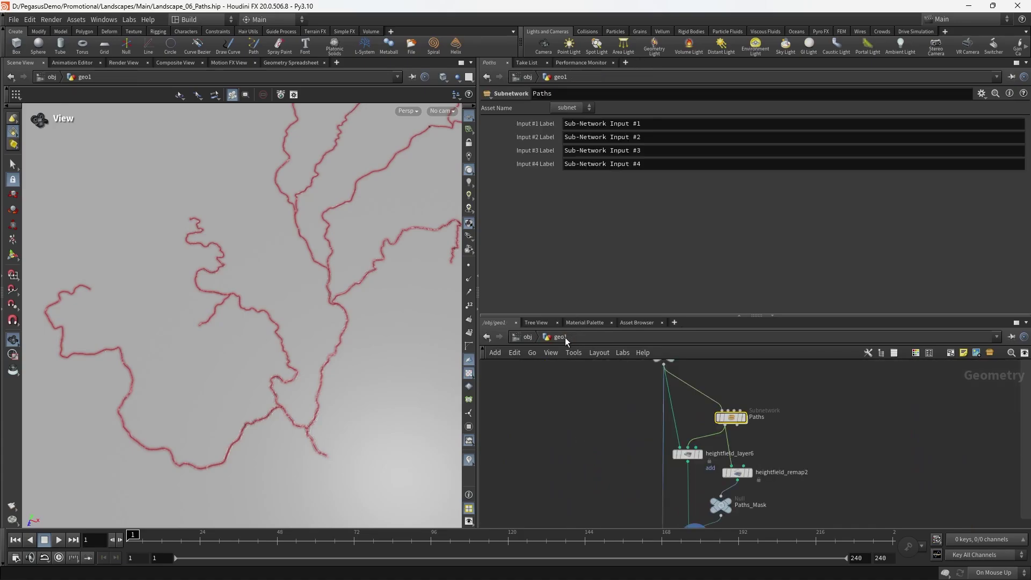
scroll(859, 414, up, 5)
middle_drag(859, 414, 767, 430)
scroll(719, 391, up, 3)
drag(693, 378, 775, 377)
scroll(827, 429, down, 3)
middle_drag(829, 426, 771, 425)
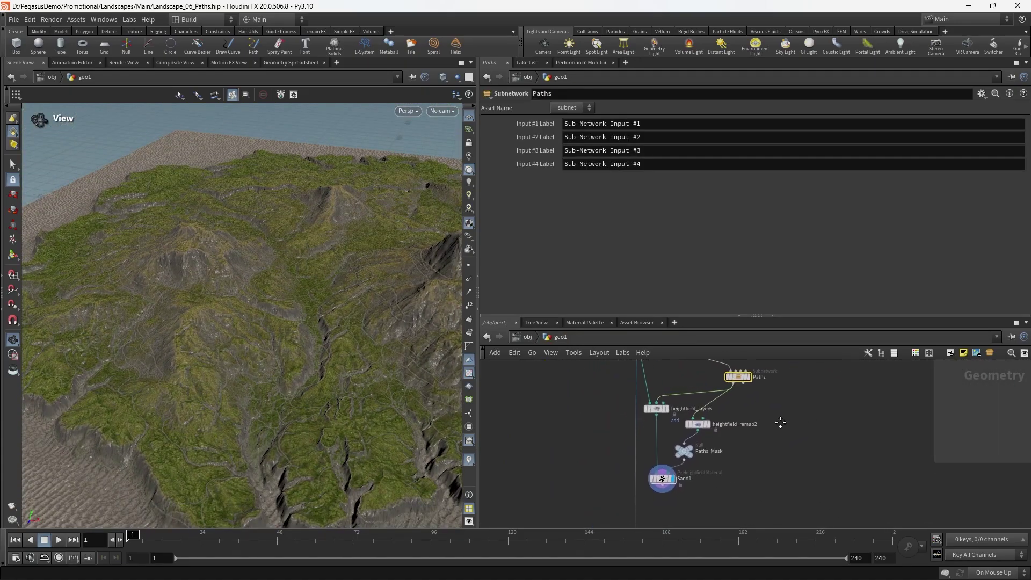
Step: Duplicate heightfield_remap2, place the copy beside it and wire it to the Paths subnetwork's second path setup output
click(697, 424)
key(ctrl+c)
key(ctrl+v)
drag(777, 417, 747, 385)
key(l)
Step: Add a HeightField Layer node below the two remap nodes
key(Tab)
text(hflay)
key(Return)
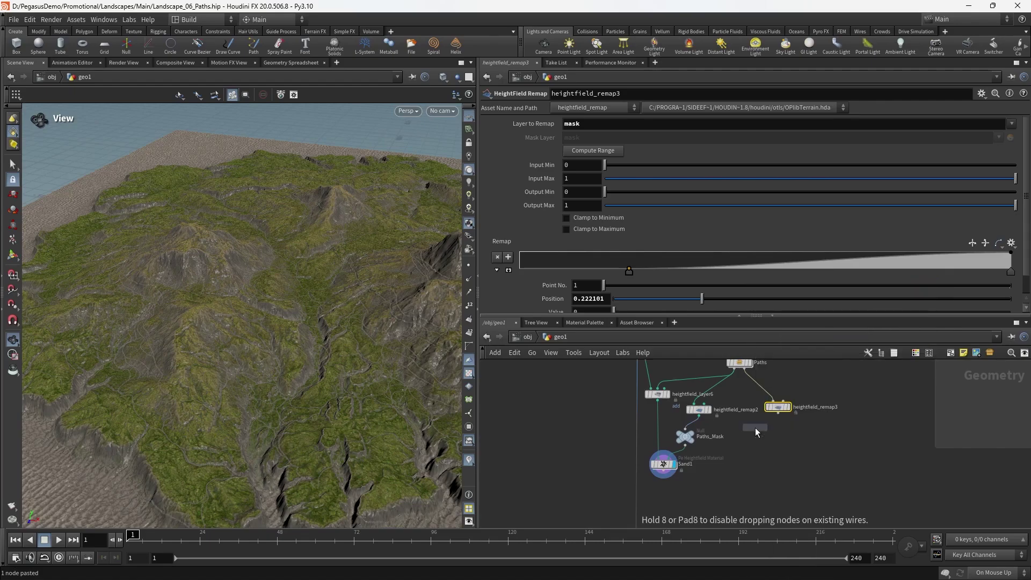
click(755, 427)
scroll(721, 433, up, 3)
drag(773, 439, 770, 430)
scroll(708, 414, down, 3)
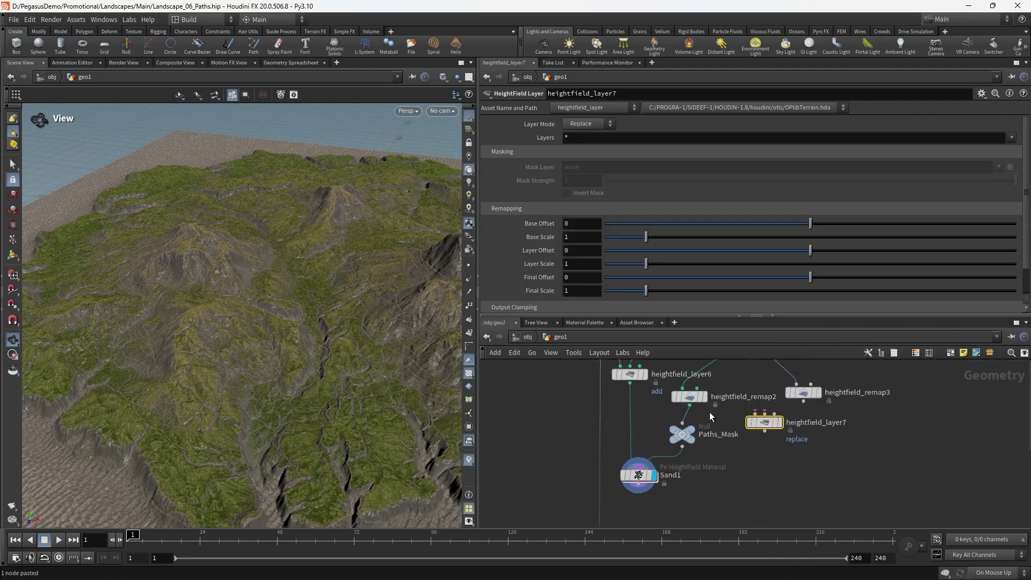
Step: Wire heightfield_remap2 and heightfield_remap3 into the inputs of heightfield_layer7
middle_drag(710, 417, 724, 380)
drag(729, 449, 697, 431)
scroll(689, 390, up, 1)
middle_drag(719, 389, 700, 422)
drag(689, 396, 752, 405)
drag(752, 411, 716, 414)
Step: Set heightfield_layer7 to Maximum mode with "masks" as its layers, and wire its output into Paths_Mask
click(586, 123)
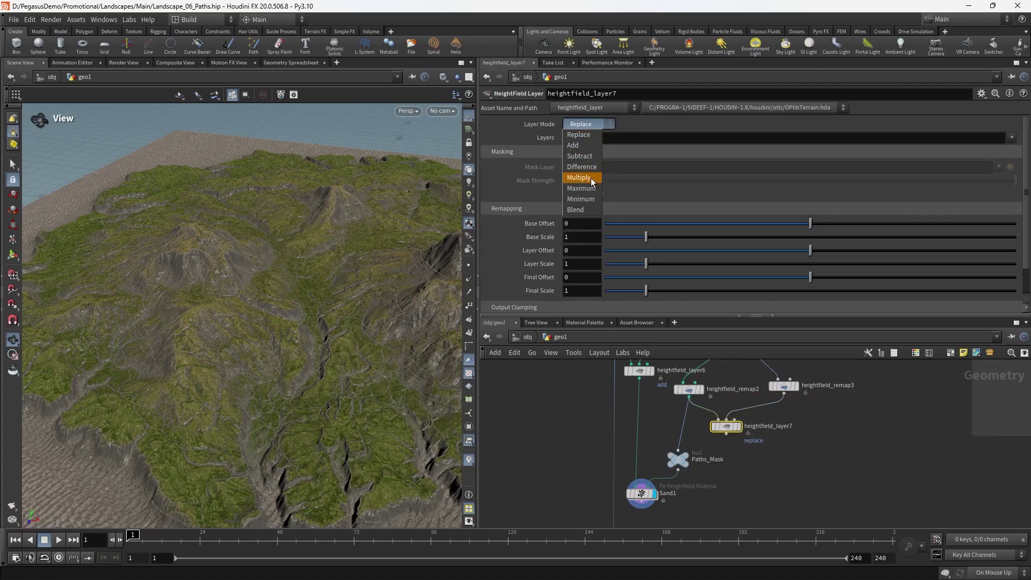
click(572, 138)
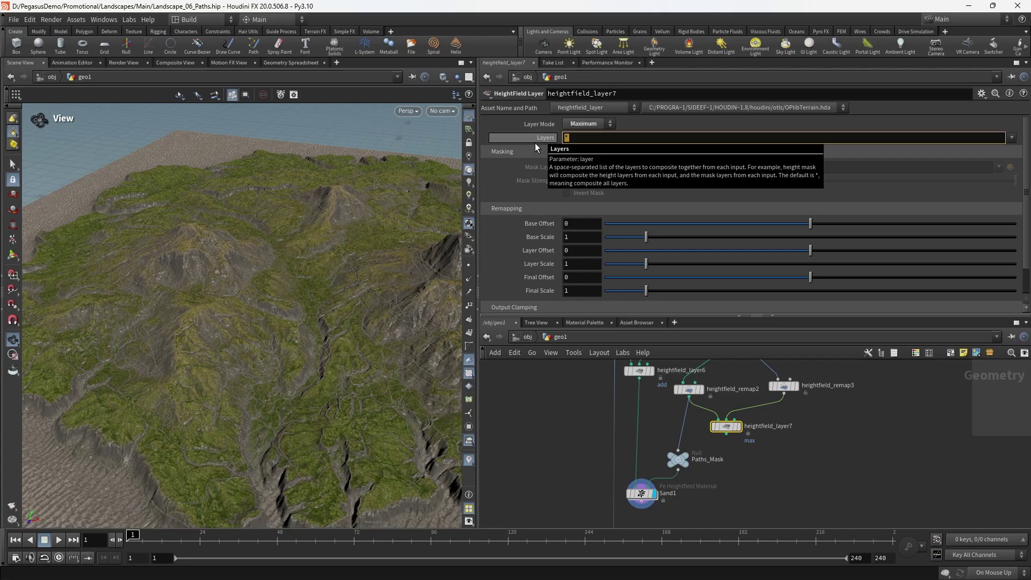
text(masks)
key(Return)
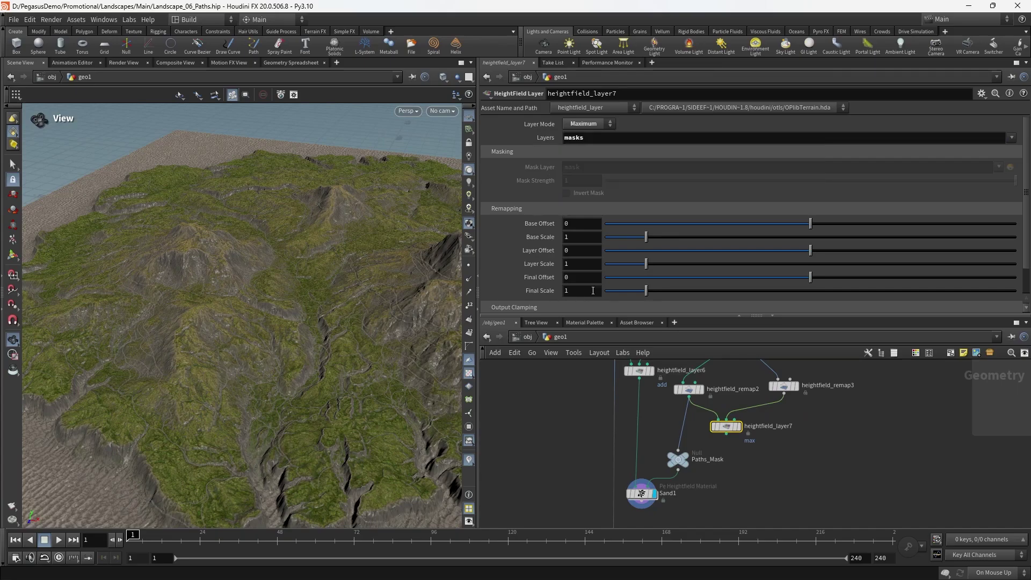
drag(686, 451, 685, 451)
scroll(767, 483, down, 3)
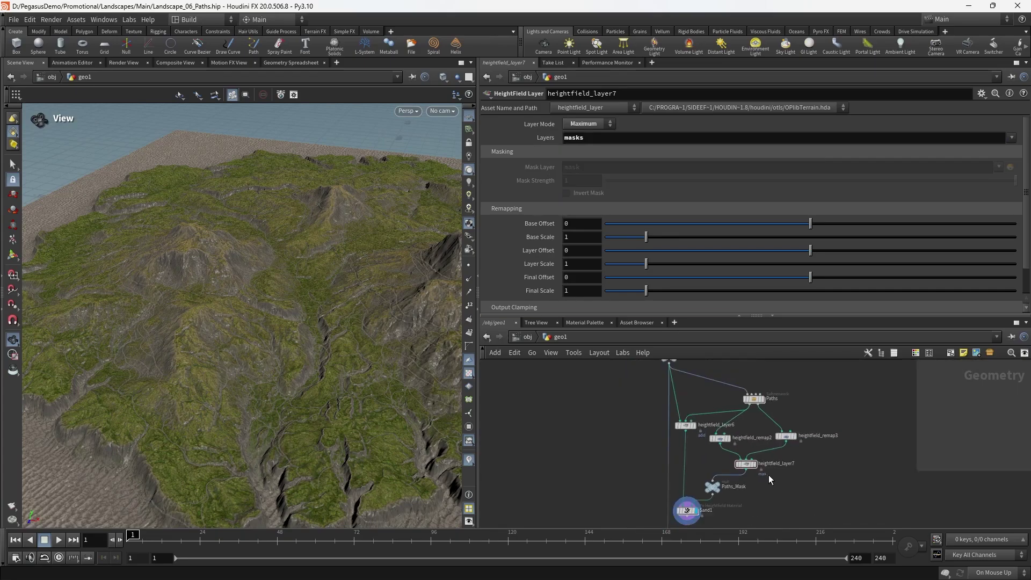
Step: Move the remap nodes, heightfield_layer7, Paths_Mask and Sand1 down to make room below heightfield_layer6
scroll(776, 472, up, 3)
drag(802, 477, 674, 392)
scroll(751, 473, down, 3)
middle_drag(752, 472, 743, 451)
drag(811, 487, 709, 428)
Step: Duplicate heightfield_layer6, feed the copy from it and the second Paths output, and wire the copy into Sand1
key(ctrl+v)
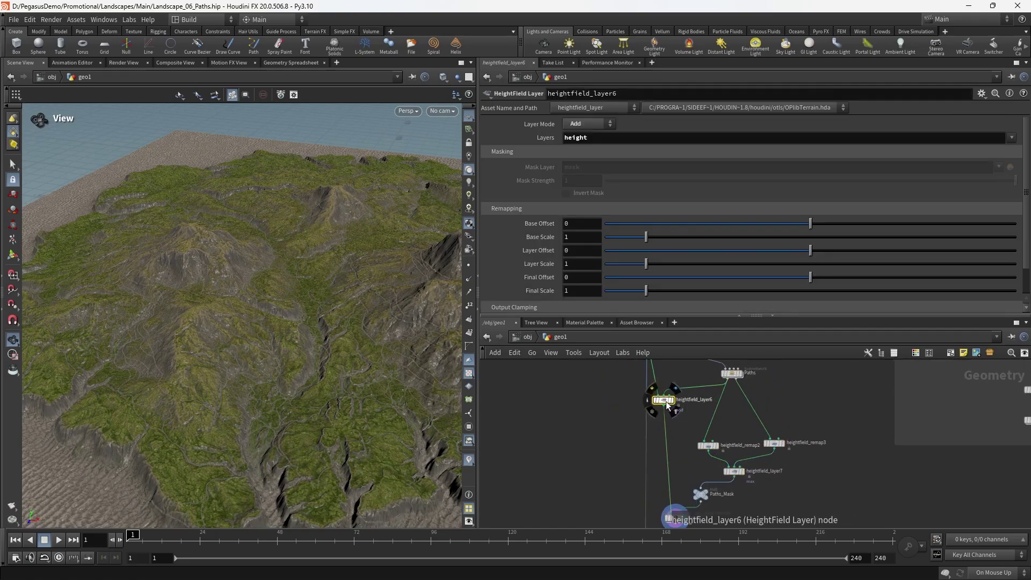
scroll(681, 426, up, 2)
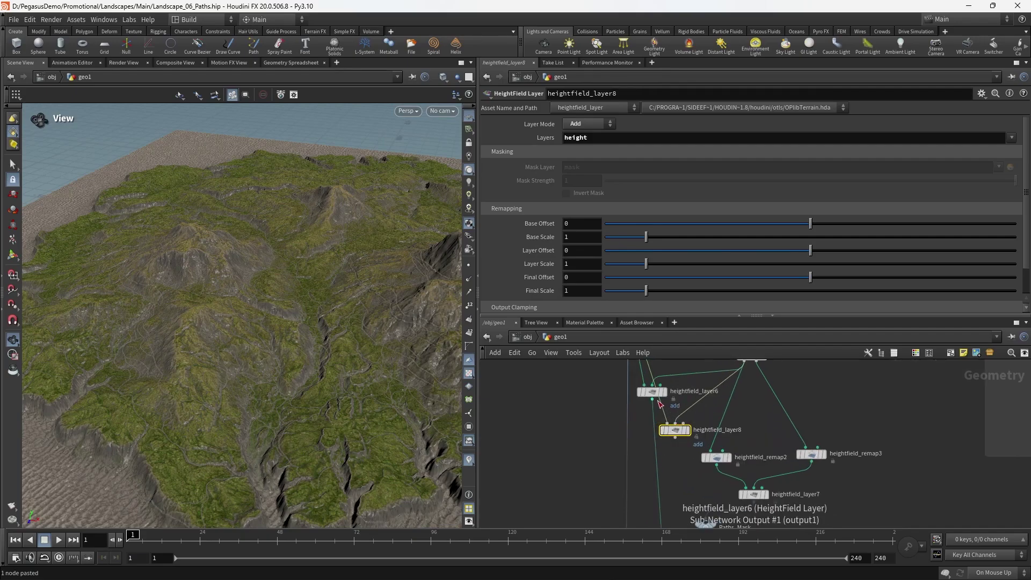
drag(681, 427, 762, 372)
click(692, 417)
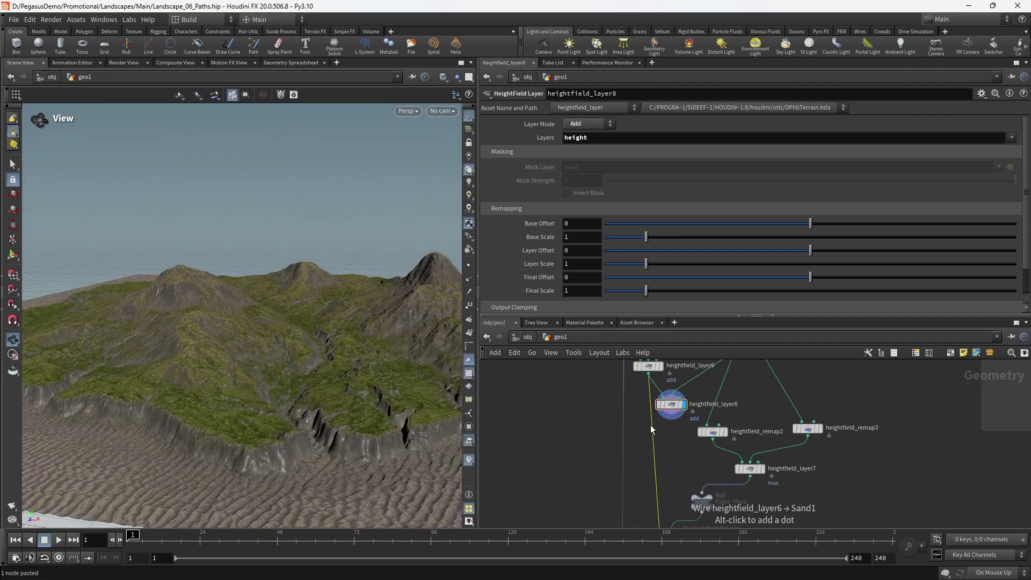
drag(653, 429, 648, 406)
middle_drag(683, 436, 676, 446)
middle_drag(679, 487, 703, 449)
Step: Display both remap nodes and heightfield_layer7 in turn to compare their path masks in the viewport
click(702, 436)
click(734, 406)
drag(331, 328, 324, 377)
click(719, 419)
scroll(713, 462, up, 1)
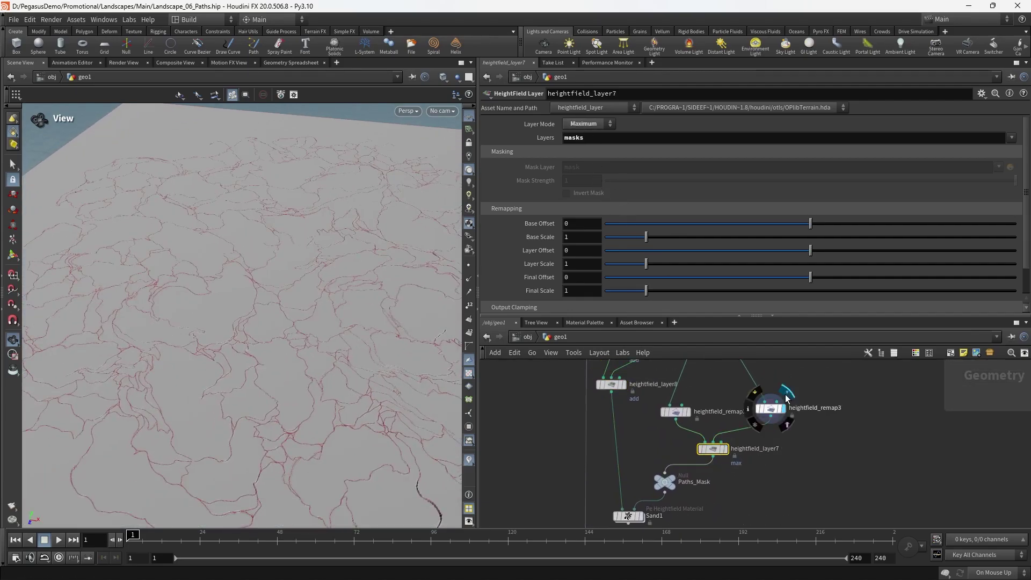
click(787, 398)
click(690, 398)
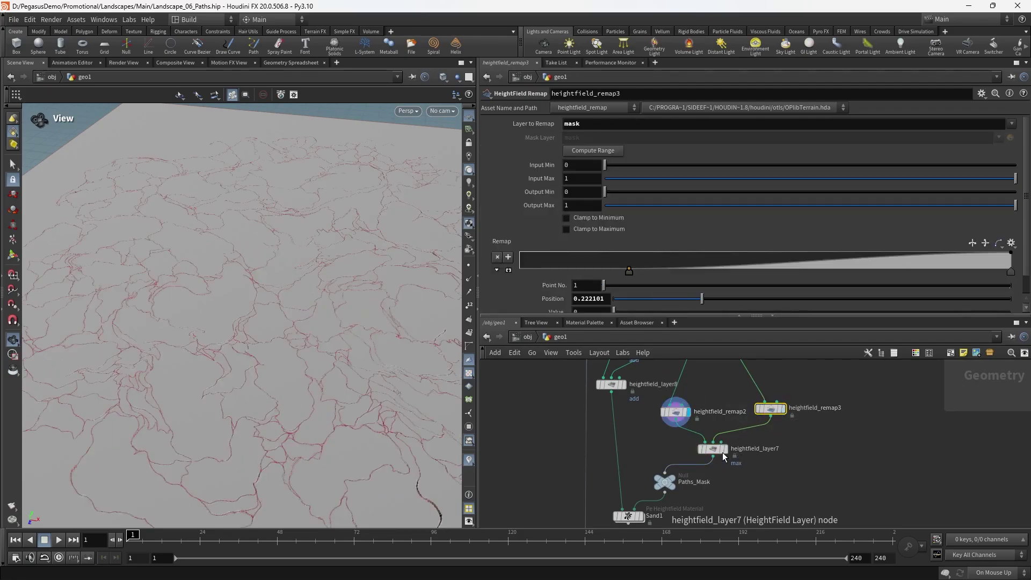
click(724, 450)
drag(359, 403, 375, 433)
click(713, 449)
middle_drag(791, 483, 782, 446)
Step: Correct the Layers setting of heightfield_layer7 to "mask" and display the Sand1 result
click(946, 139)
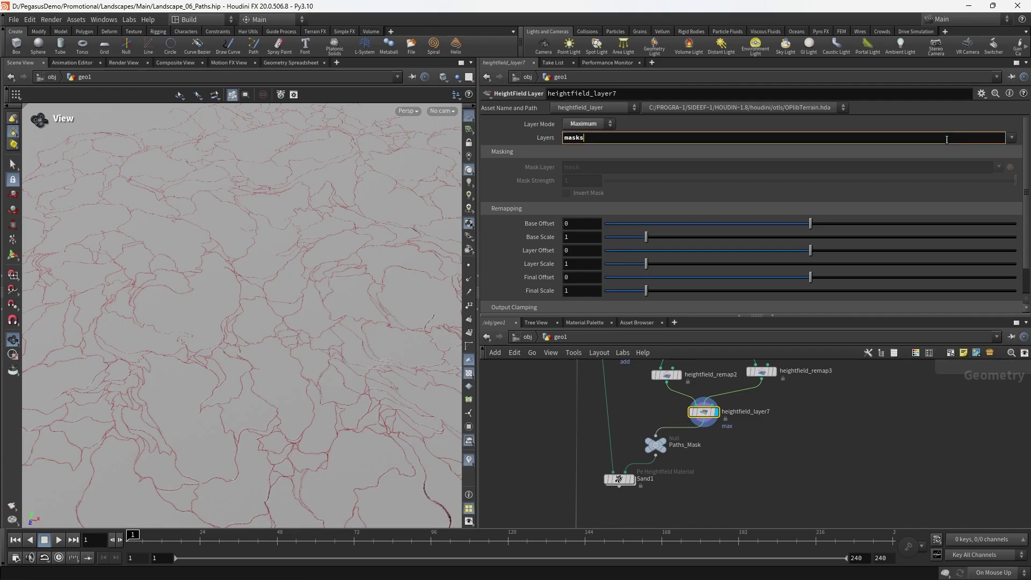
key(BackSpace)
key(Return)
drag(266, 222, 300, 331)
middle_drag(721, 465, 742, 441)
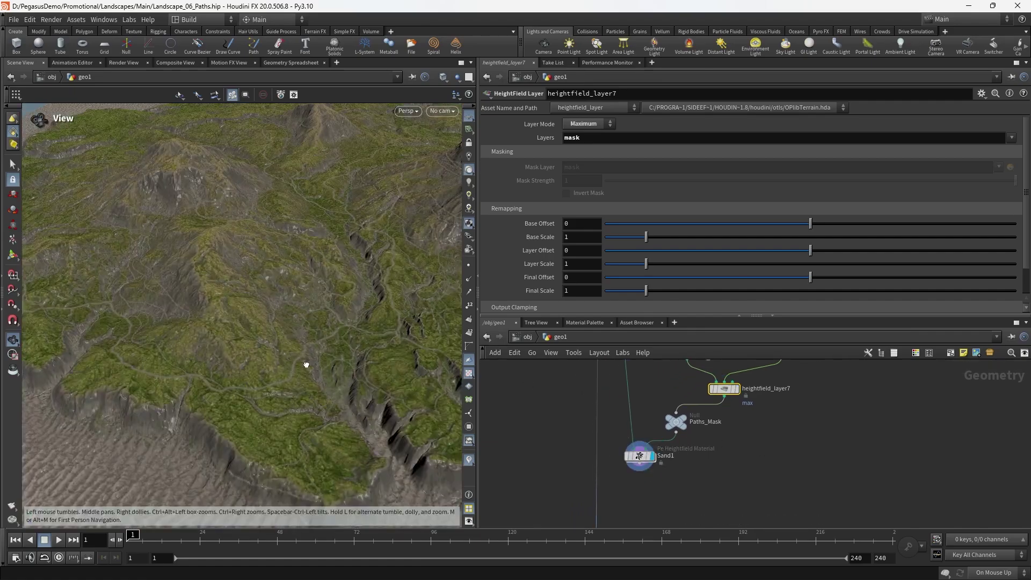
Step: Shift the end point of heightfield_remap3's remap ramp to a position of about 0.64
drag(306, 369, 322, 310)
middle_drag(800, 457, 786, 513)
click(766, 404)
drag(1008, 274, 840, 267)
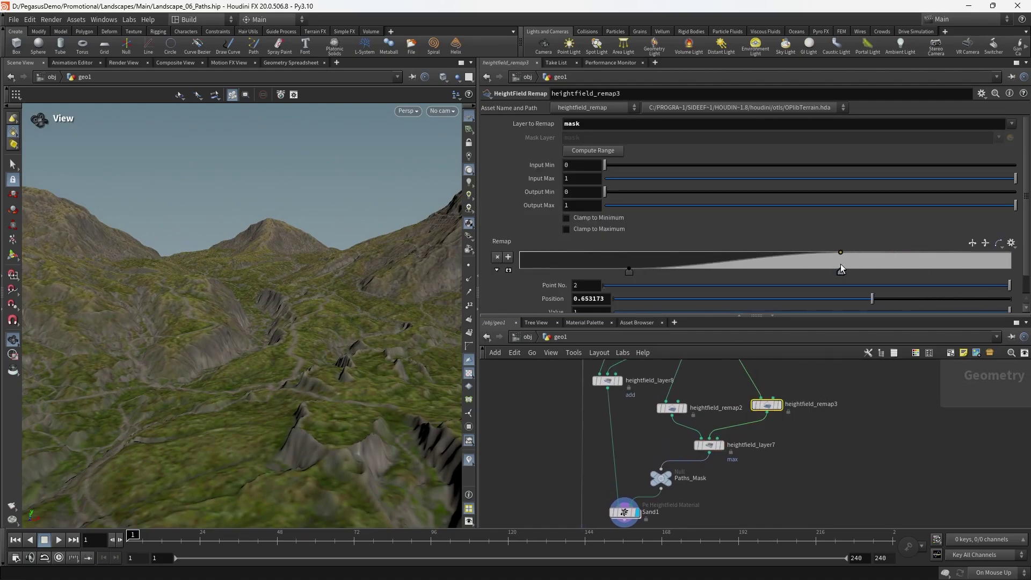
drag(340, 306, 312, 304)
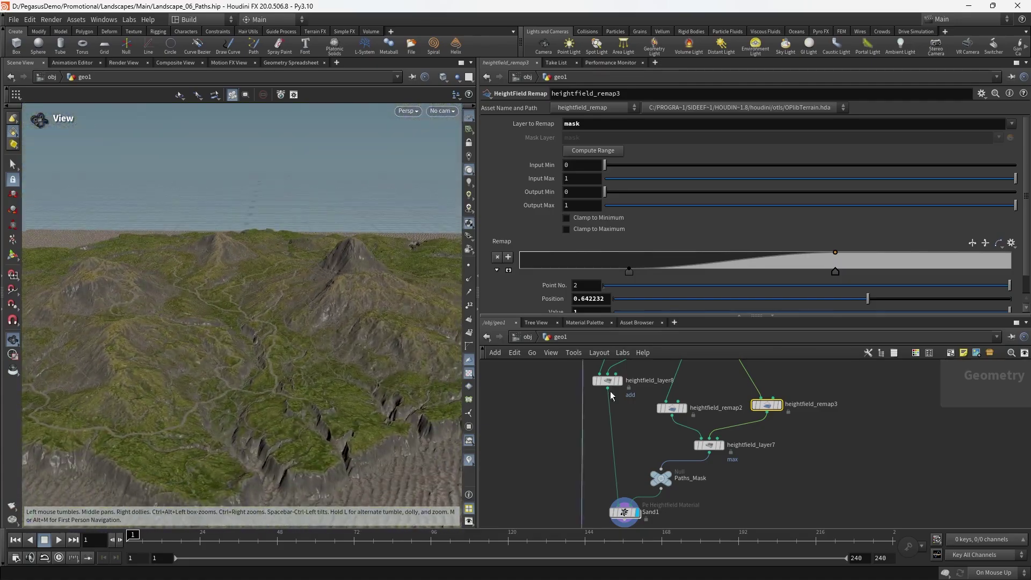
Step: Examine the combined paths on the textured Sand1 landscape from a different angle
scroll(751, 465, down, 4)
middle_drag(751, 489, 746, 424)
click(673, 486)
scroll(714, 408, up, 2)
drag(330, 379, 320, 317)
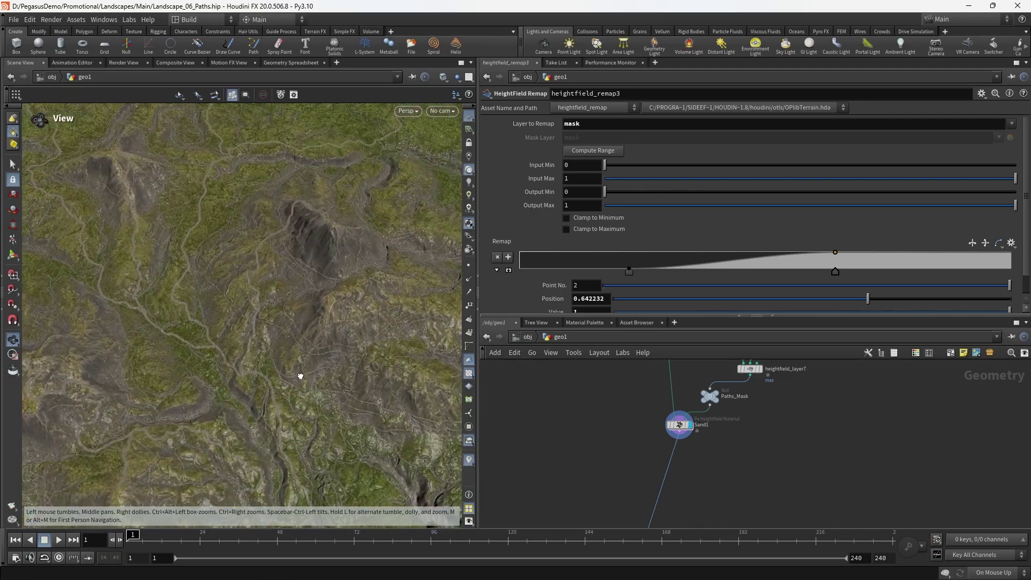